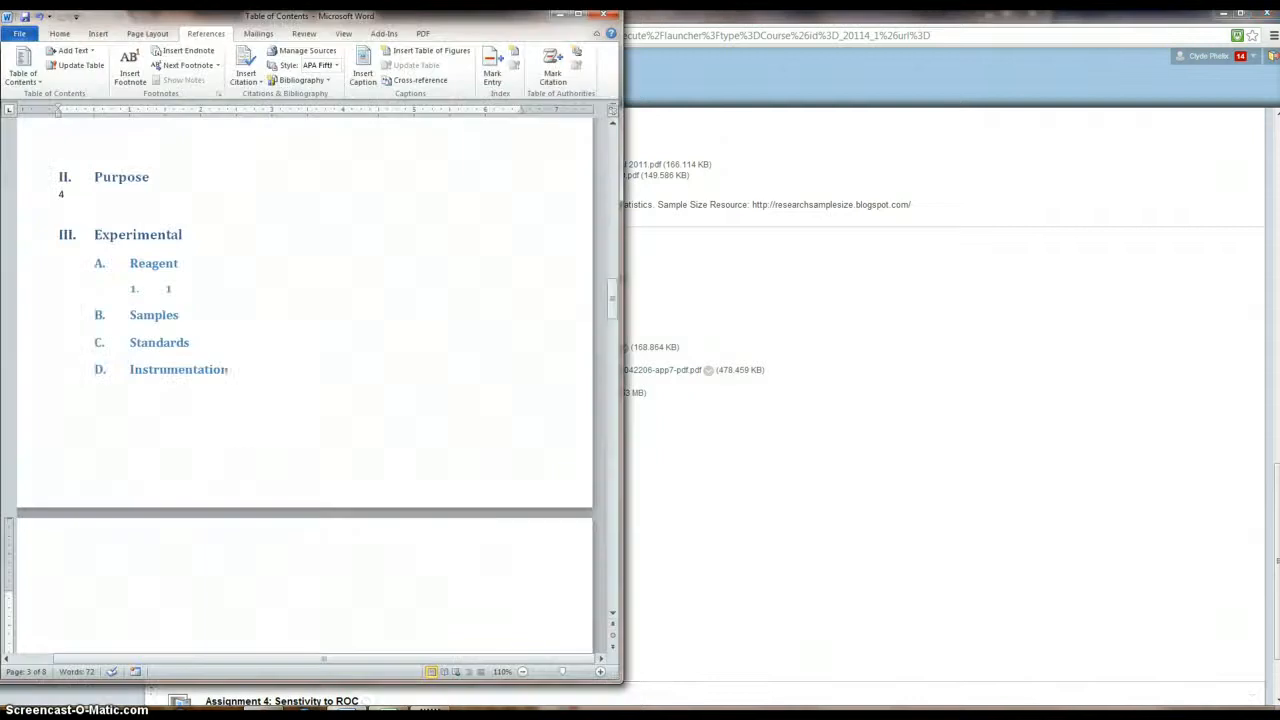
Review the document from the Experimental headings through the table of contents up to the blank first page
{"action": "left_click", "coordinate": [257, 391]}
{"action": "scroll", "coordinate": [261, 390], "scroll_direction": "up", "scroll_amount": 10}
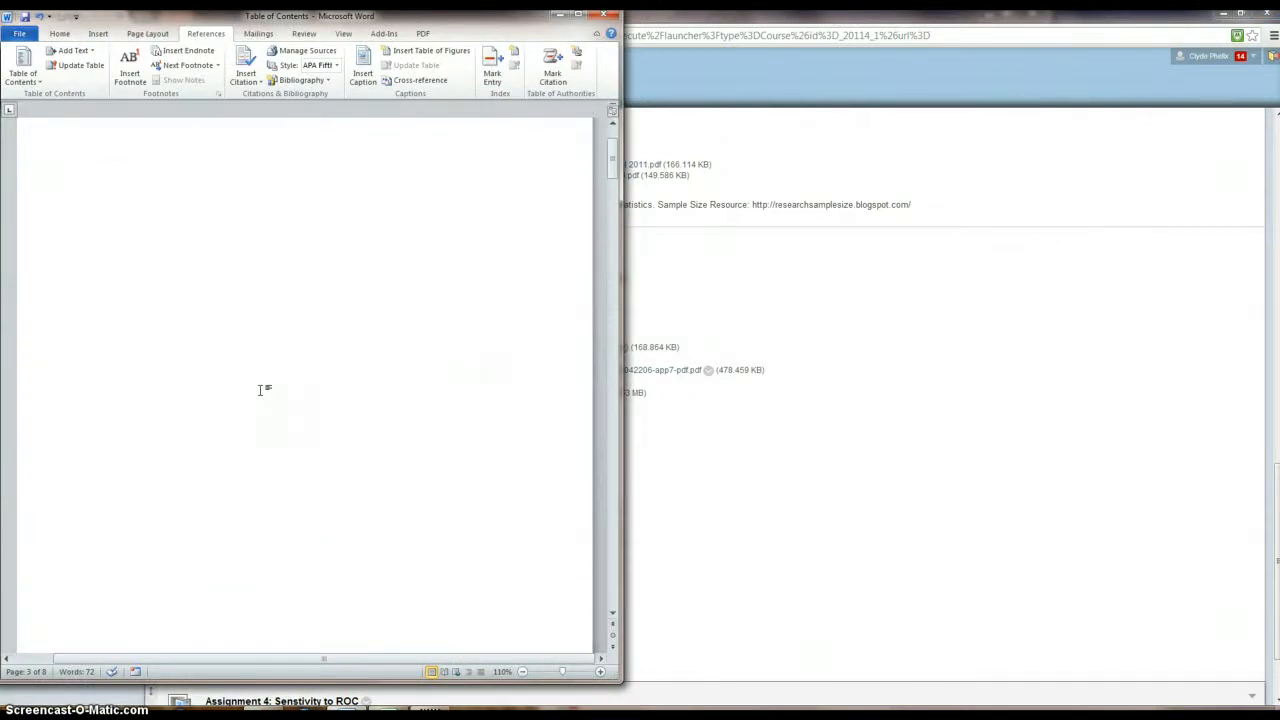
{"action": "scroll", "coordinate": [261, 390], "scroll_direction": "down", "scroll_amount": 8}
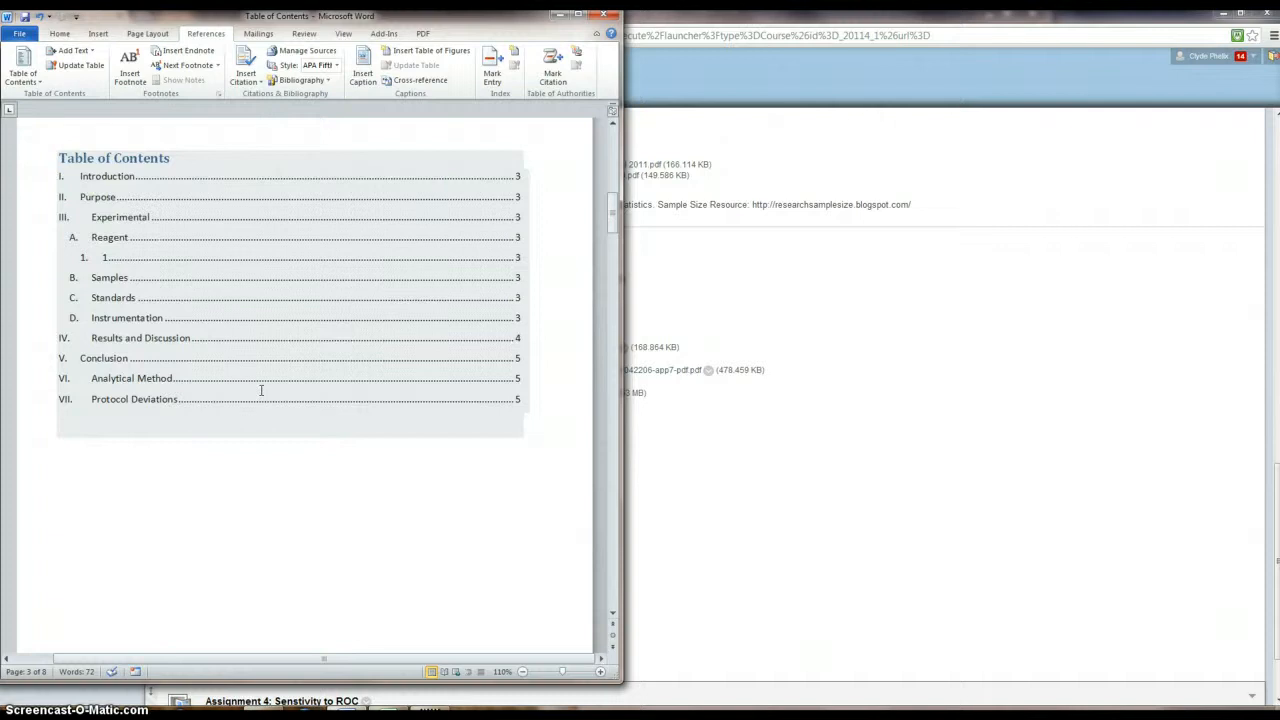
{"action": "scroll", "coordinate": [261, 390], "scroll_direction": "up", "scroll_amount": 6}
{"action": "left_click", "coordinate": [243, 418]}
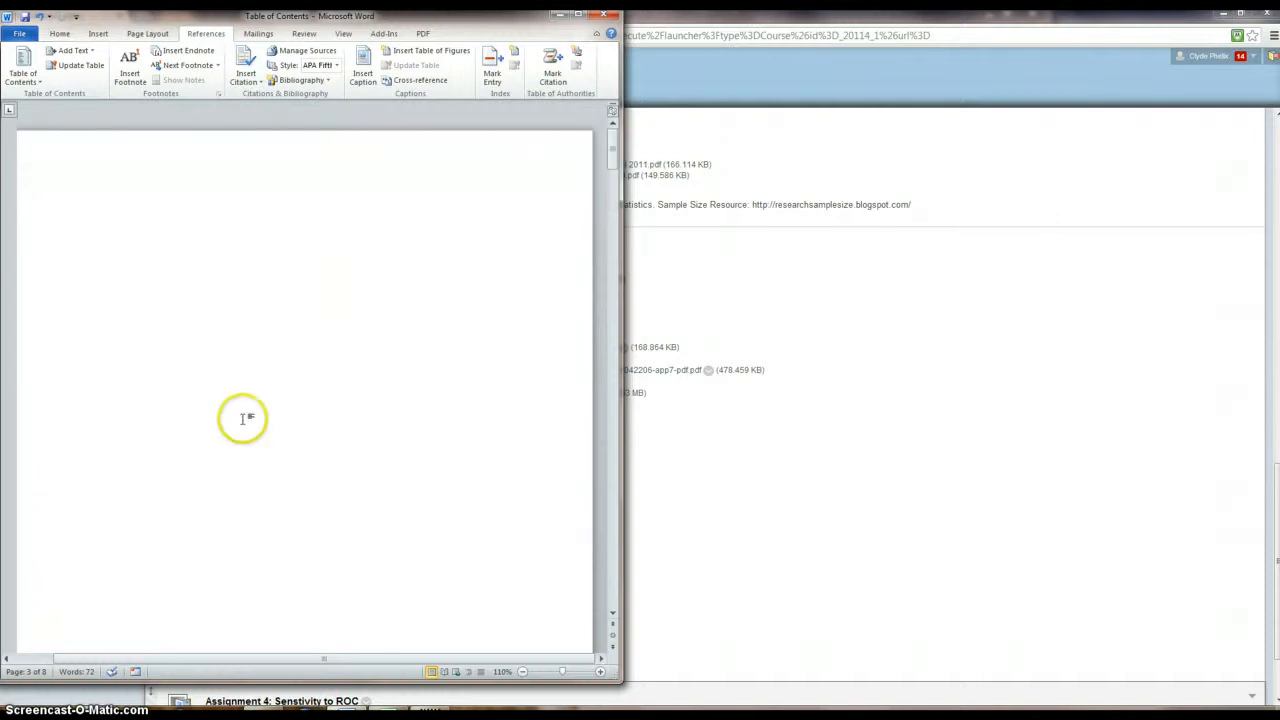
{"action": "scroll", "coordinate": [240, 417], "scroll_direction": "down", "scroll_amount": 1}
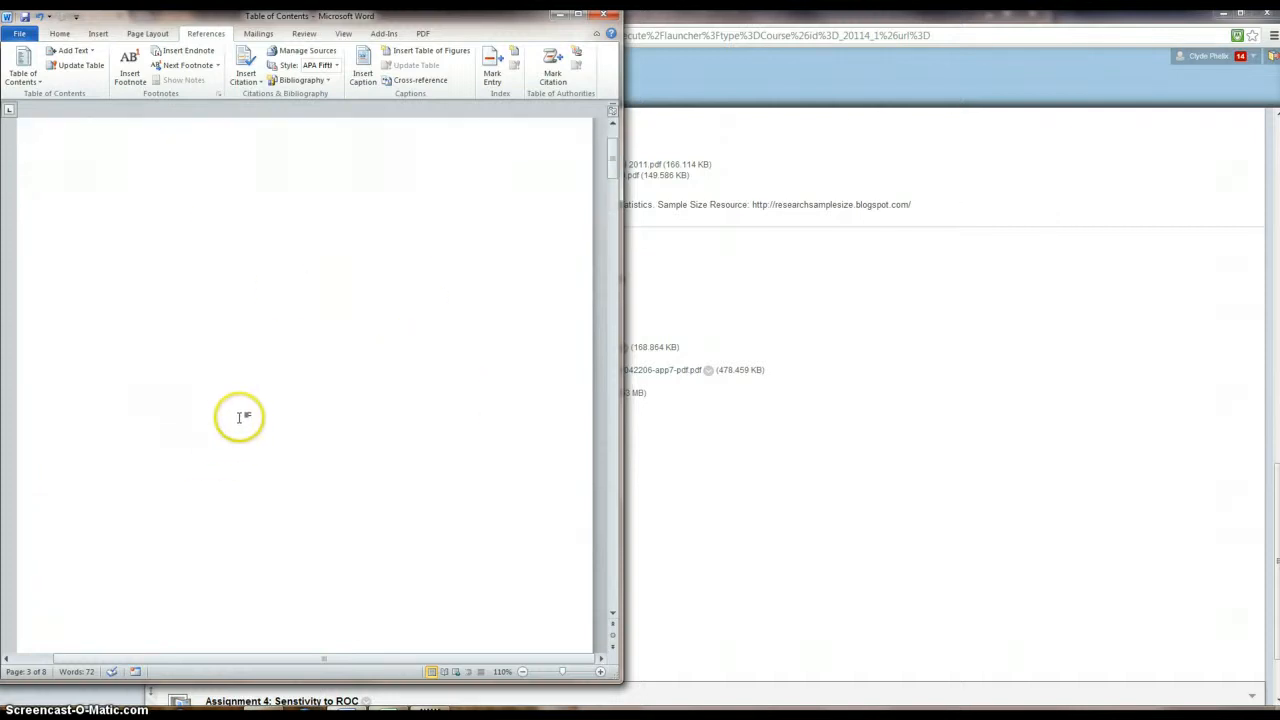
{"action": "scroll", "coordinate": [240, 417], "scroll_direction": "down", "scroll_amount": 5}
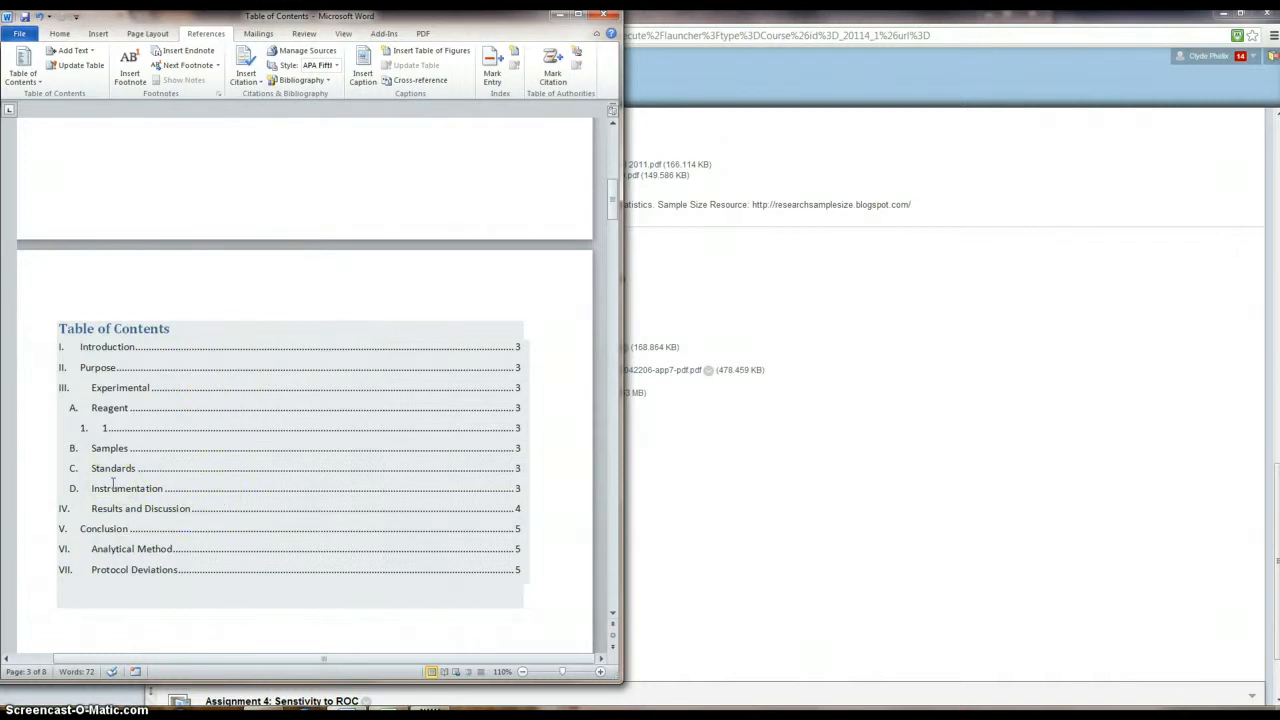
{"action": "scroll", "coordinate": [548, 318], "scroll_direction": "up", "scroll_amount": 10}
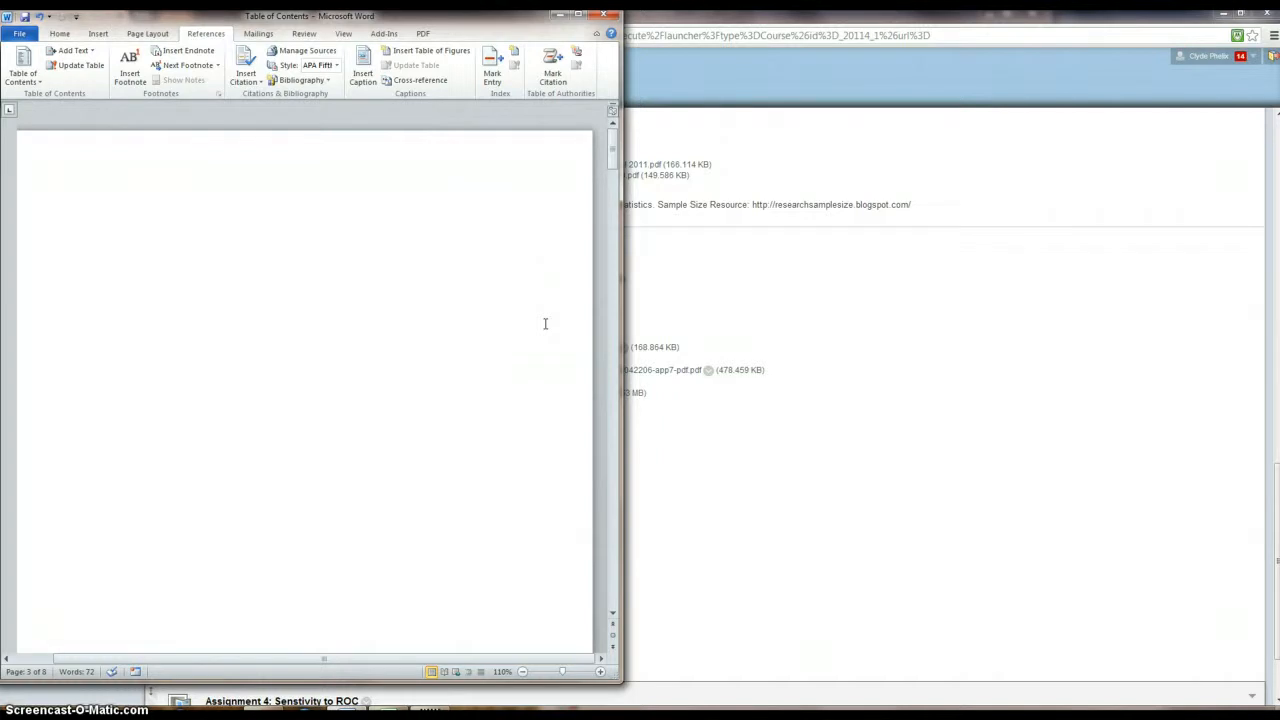
Return to the Table of Contents document and place the insertion point at the start of its blank first page
{"action": "left_click", "coordinate": [487, 700]}
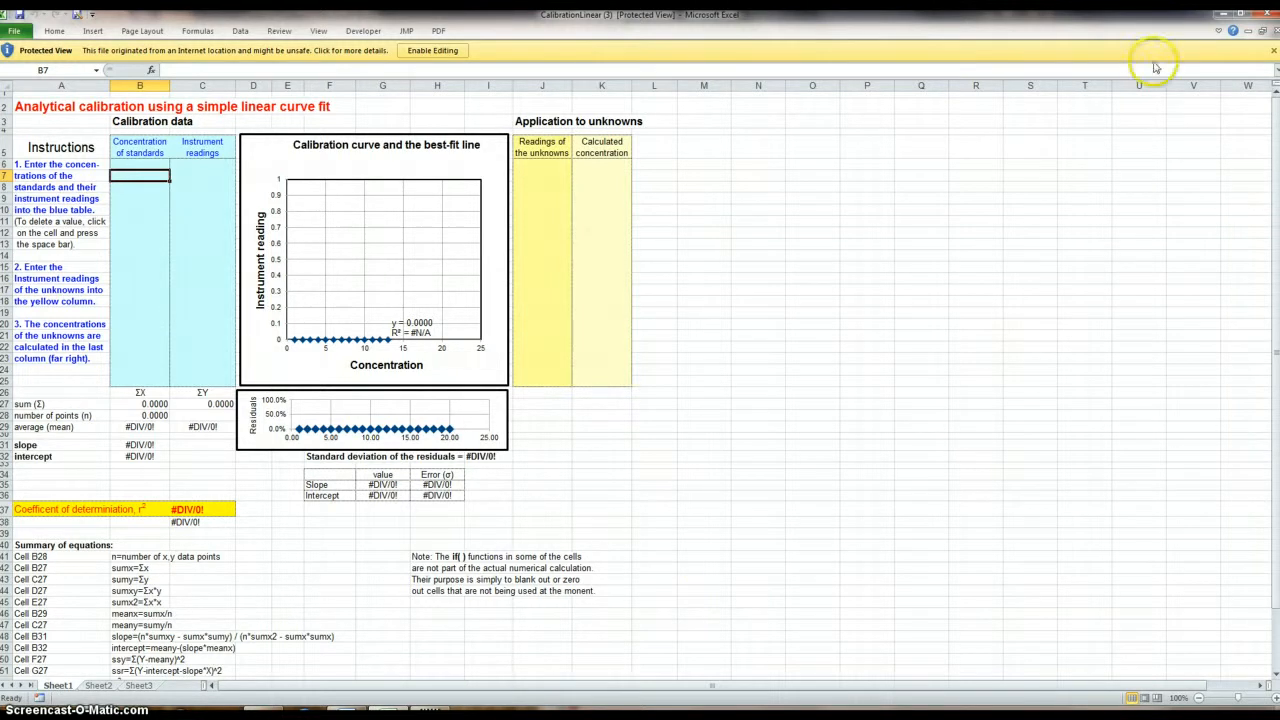
{"action": "left_click", "coordinate": [368, 708]}
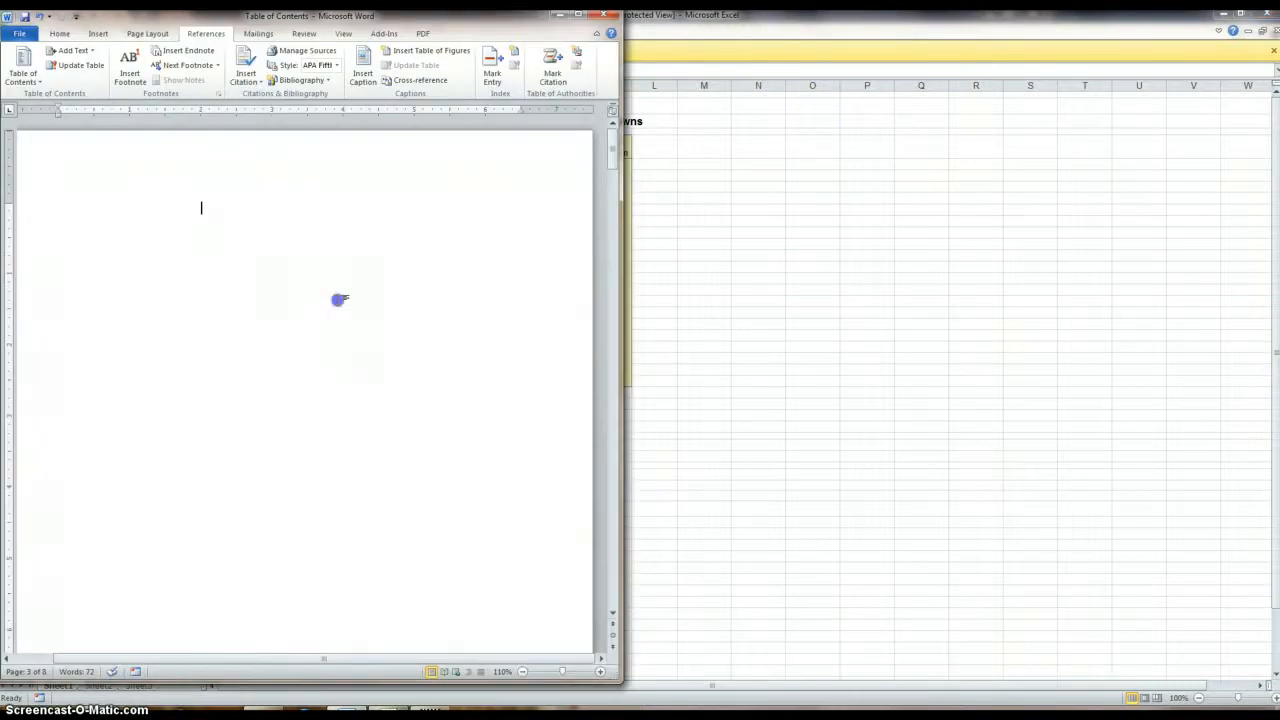
{"action": "left_click", "coordinate": [64, 186]}
{"action": "left_click", "coordinate": [97, 35]}
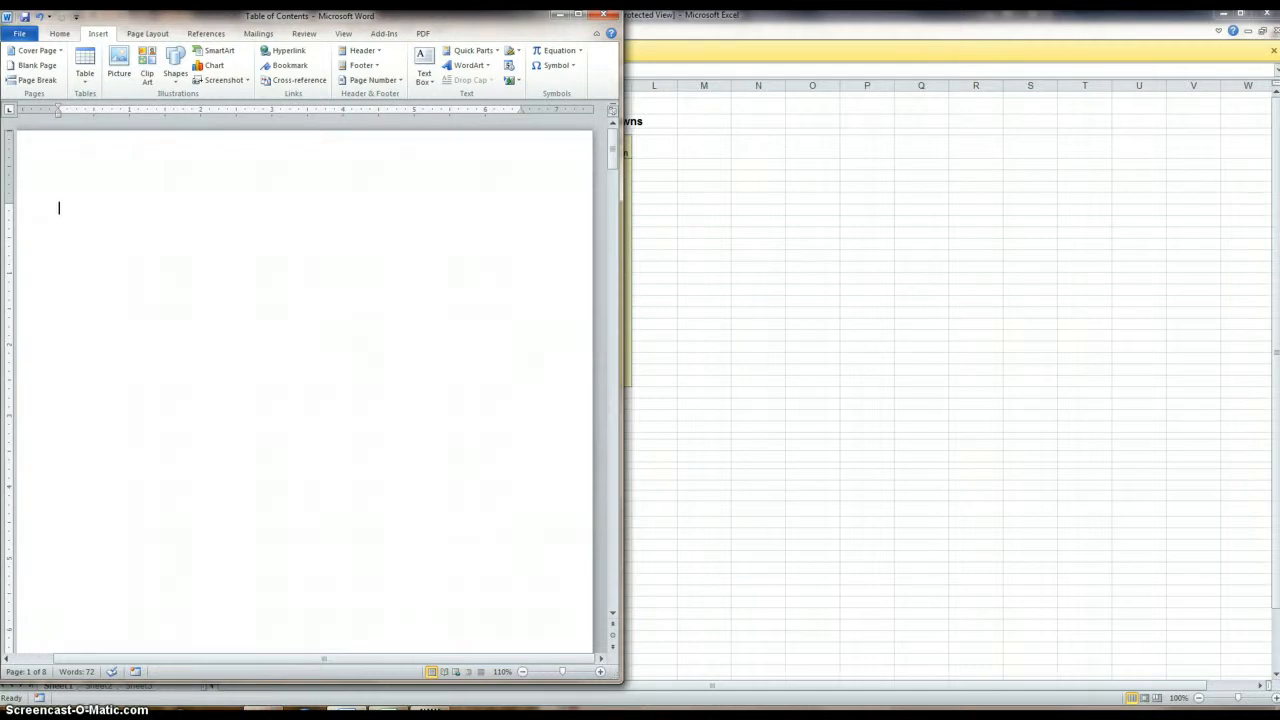
Open the example methods validation report template and the instrument equipment validation template-225_sample PDF from the Report stuff folder
{"action": "left_click", "coordinate": [268, 702]}
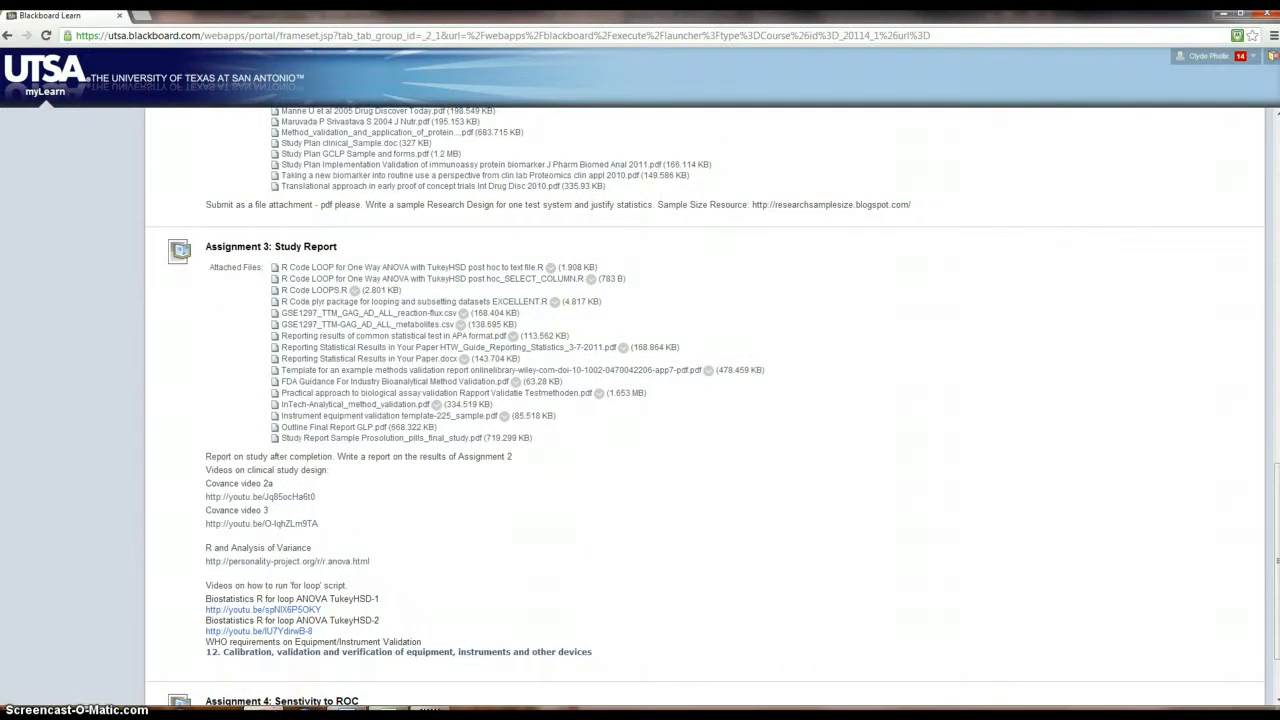
{"action": "mouse_move", "coordinate": [157, 715]}
{"action": "left_click", "coordinate": [118, 655]}
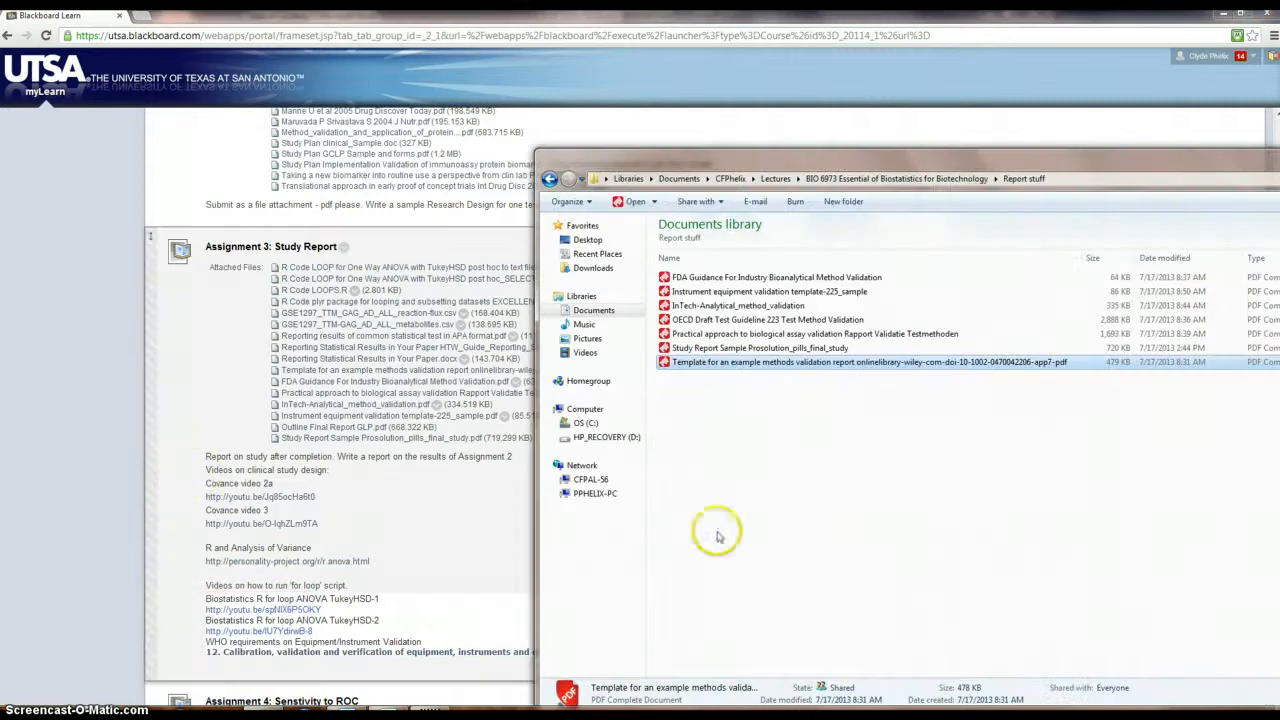
{"action": "double_click", "coordinate": [772, 364]}
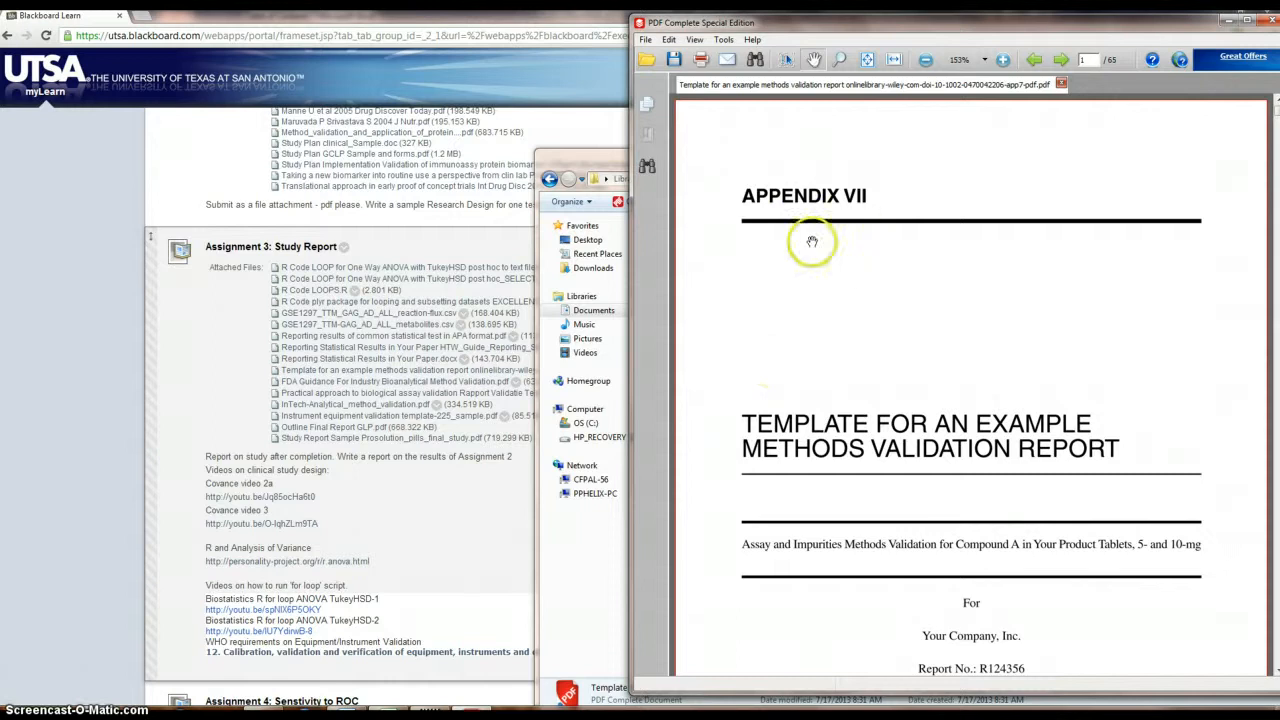
{"action": "left_click", "coordinate": [1229, 21]}
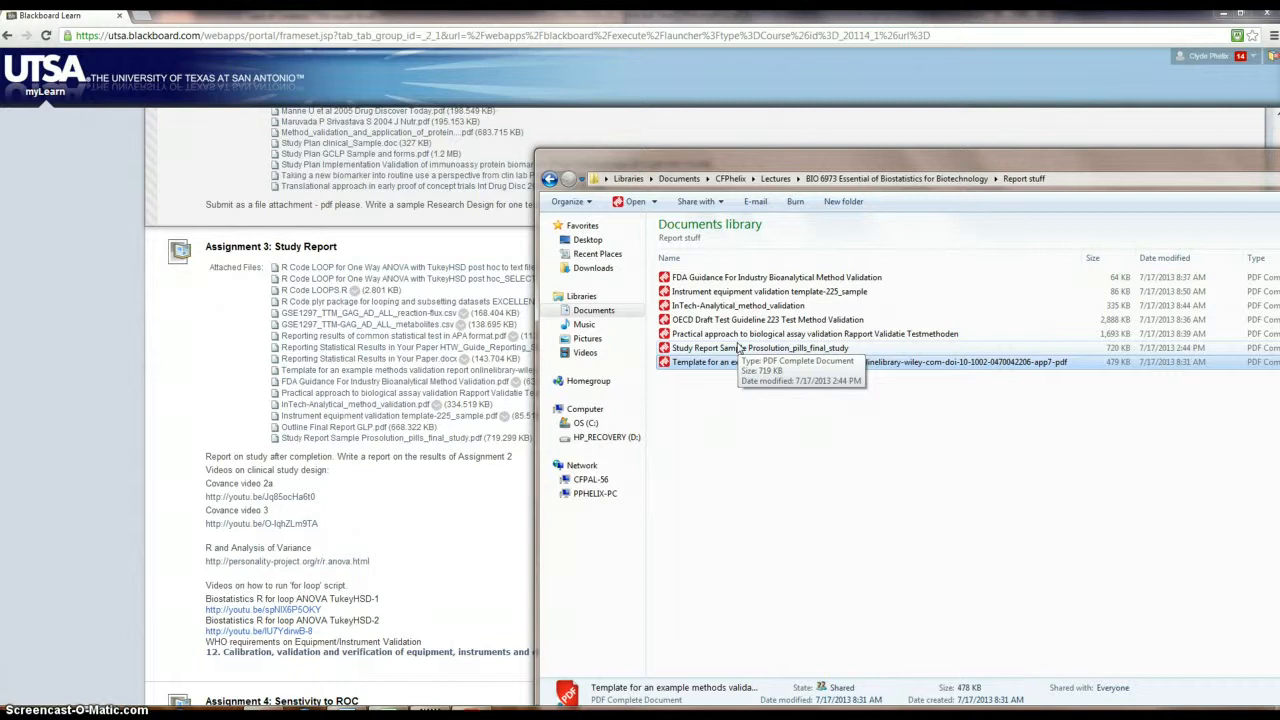
{"action": "double_click", "coordinate": [727, 291]}
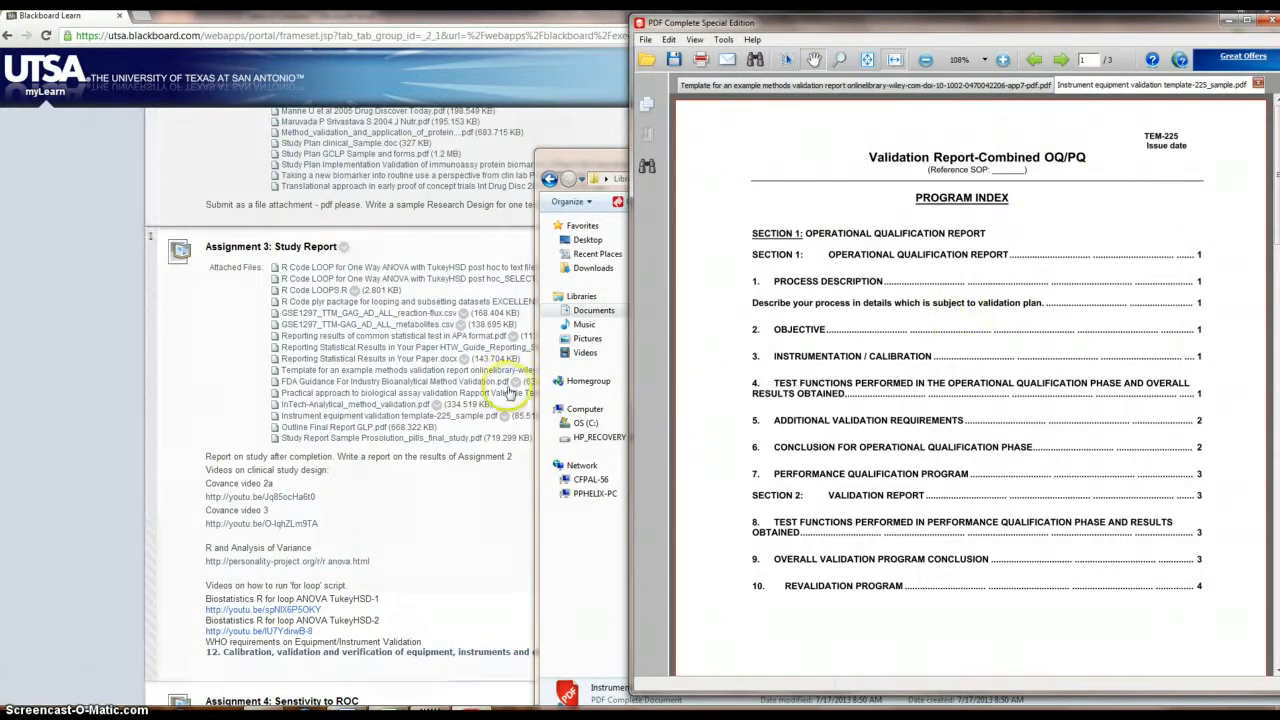
Switch back to Word and insert the Austere (Odd Page) header into the document
{"action": "left_click", "coordinate": [348, 712]}
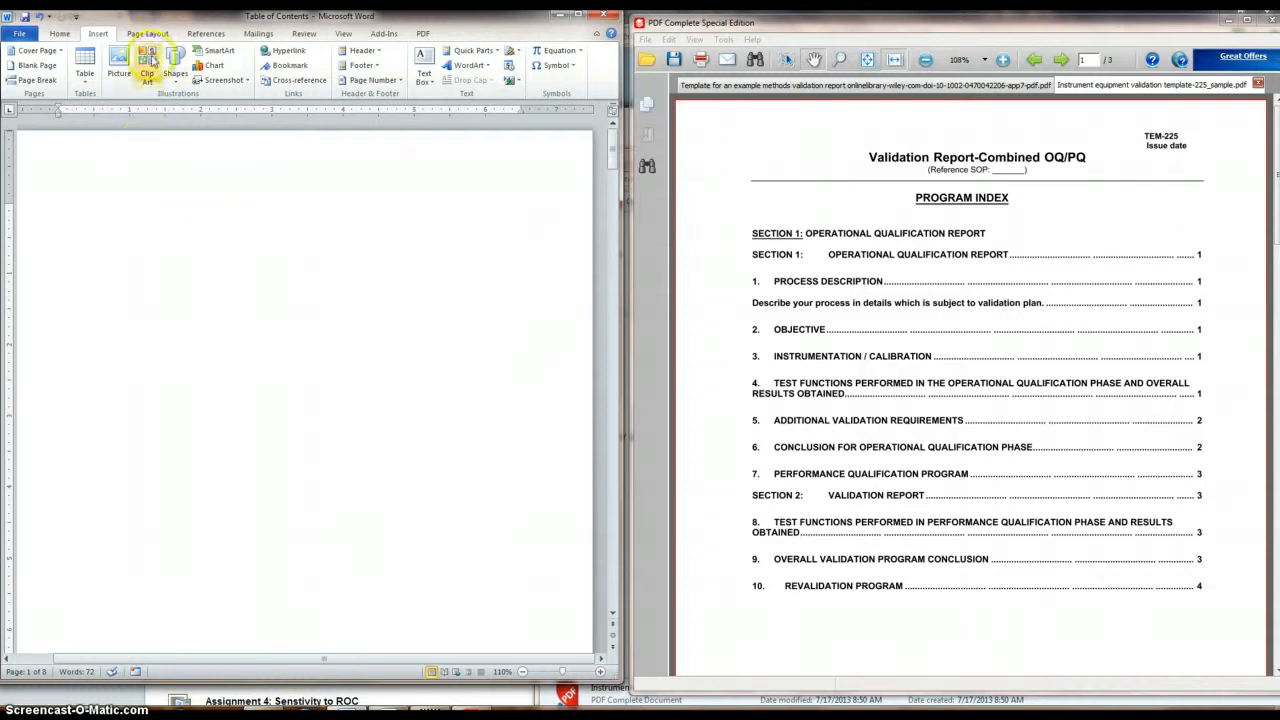
{"action": "left_click", "coordinate": [355, 50]}
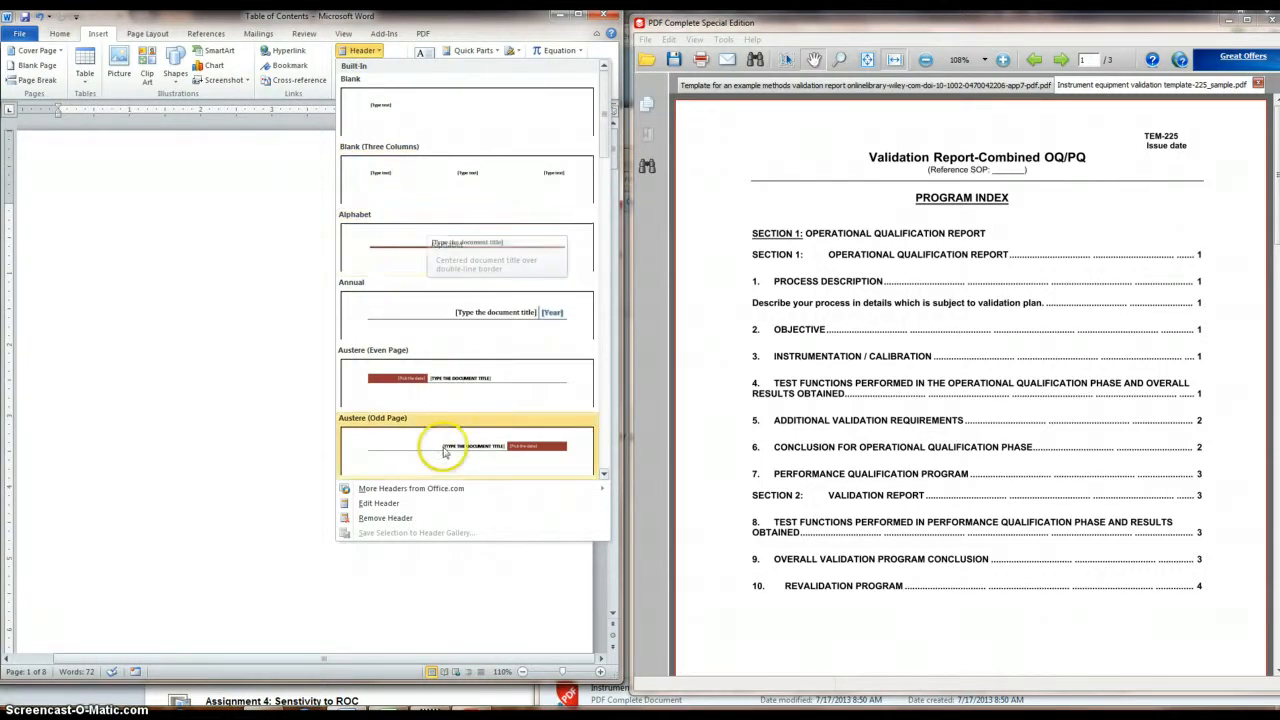
{"action": "left_click", "coordinate": [447, 450]}
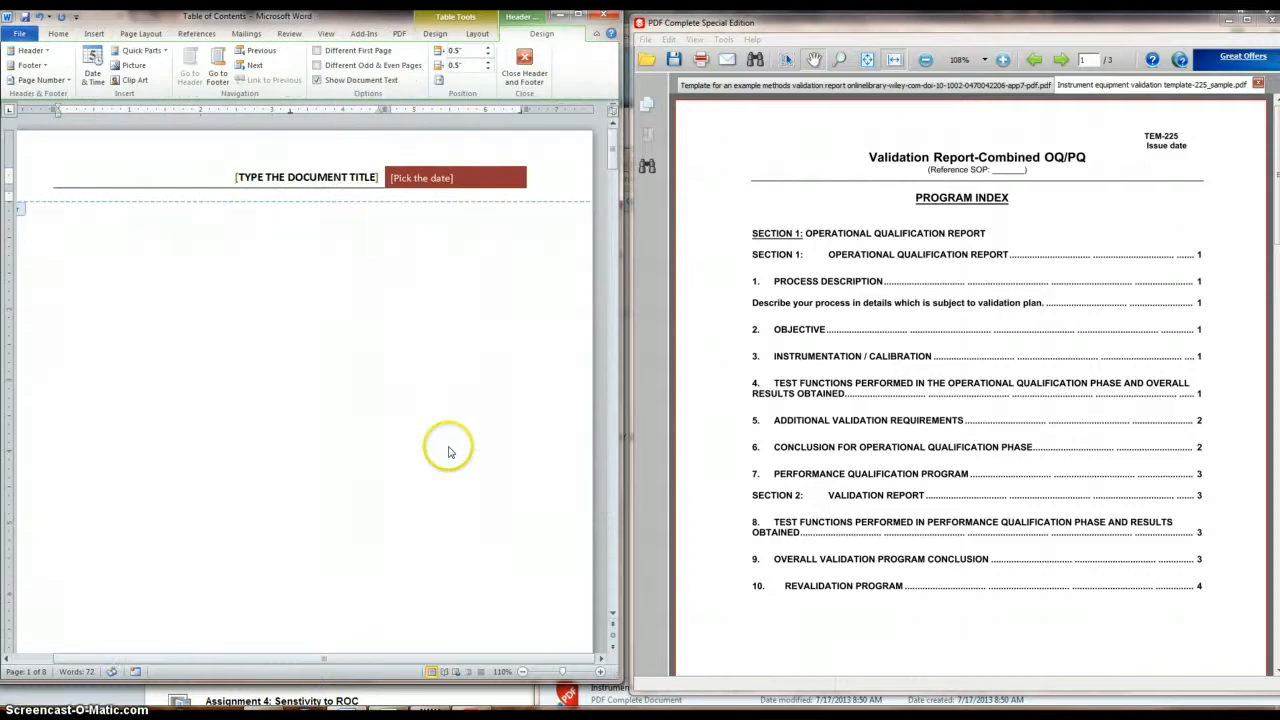
Replace the header's document title placeholder with "VALIDATION REPORT-COMBINDE OQ/PQ"
{"action": "left_click", "coordinate": [263, 177]}
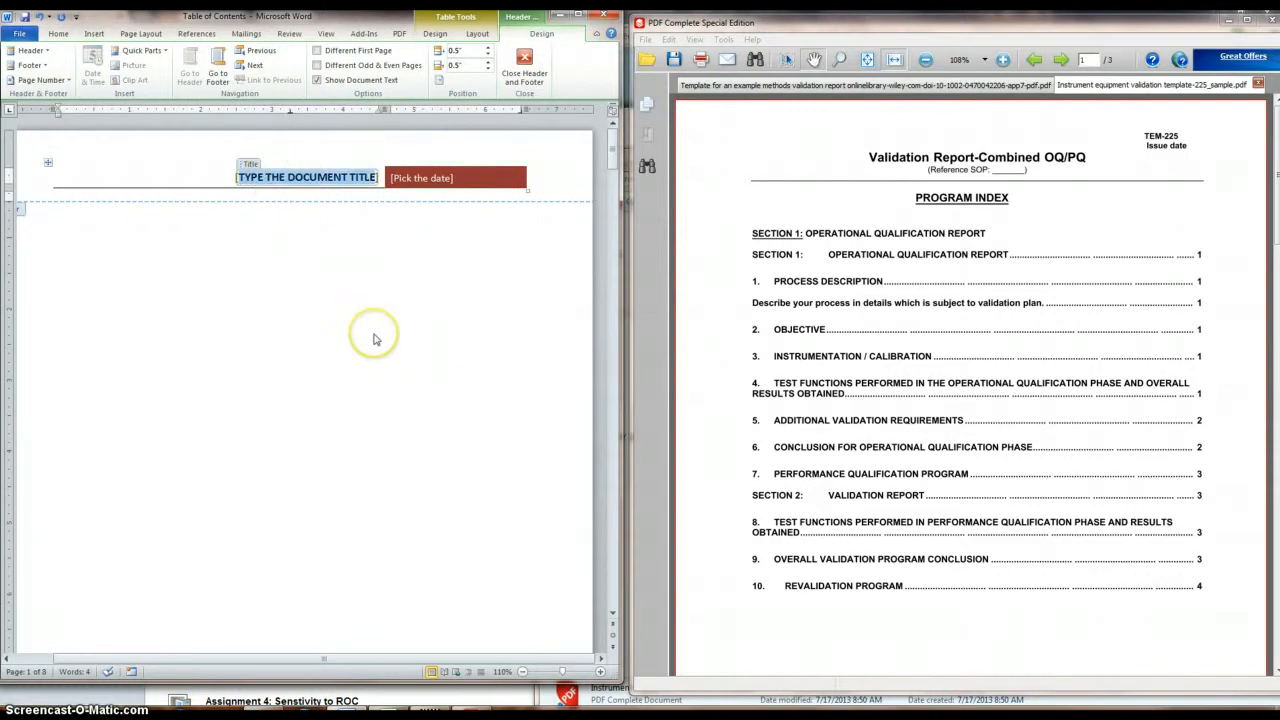
{"action": "type", "text": "VAL"}
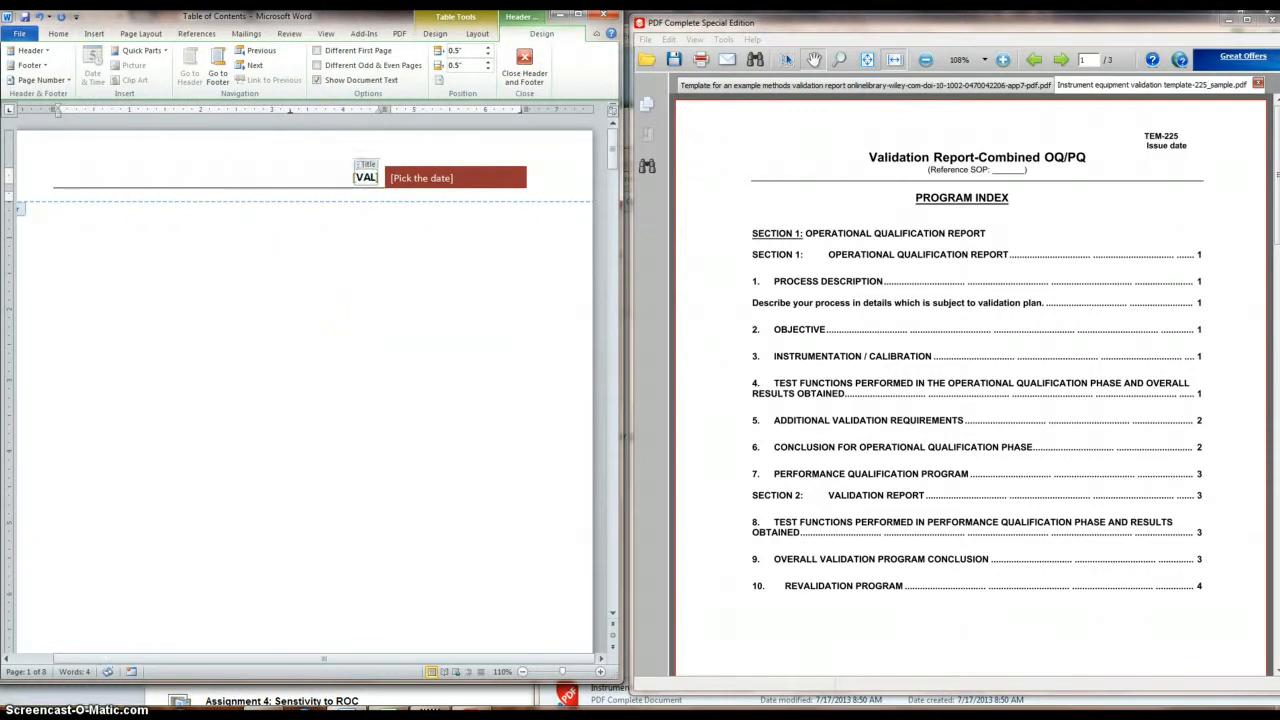
{"action": "type", "text": "IDATION"}
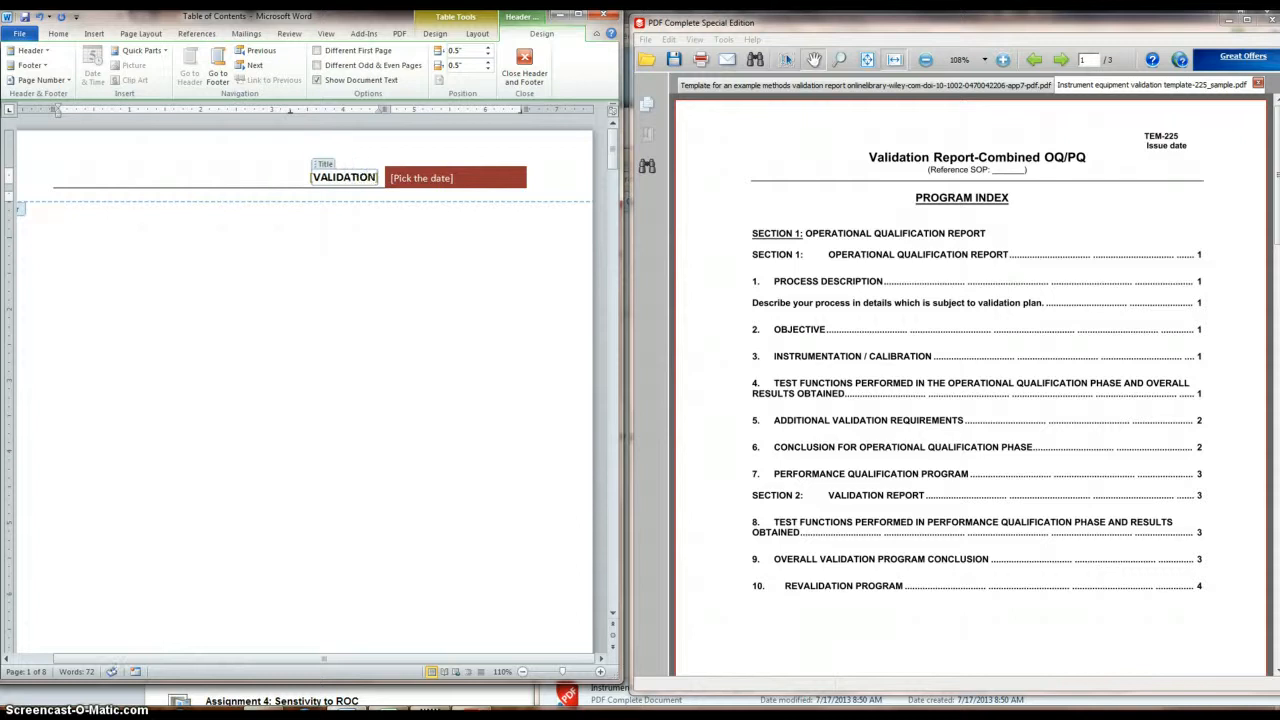
{"action": "type", "text": " REPORT"}
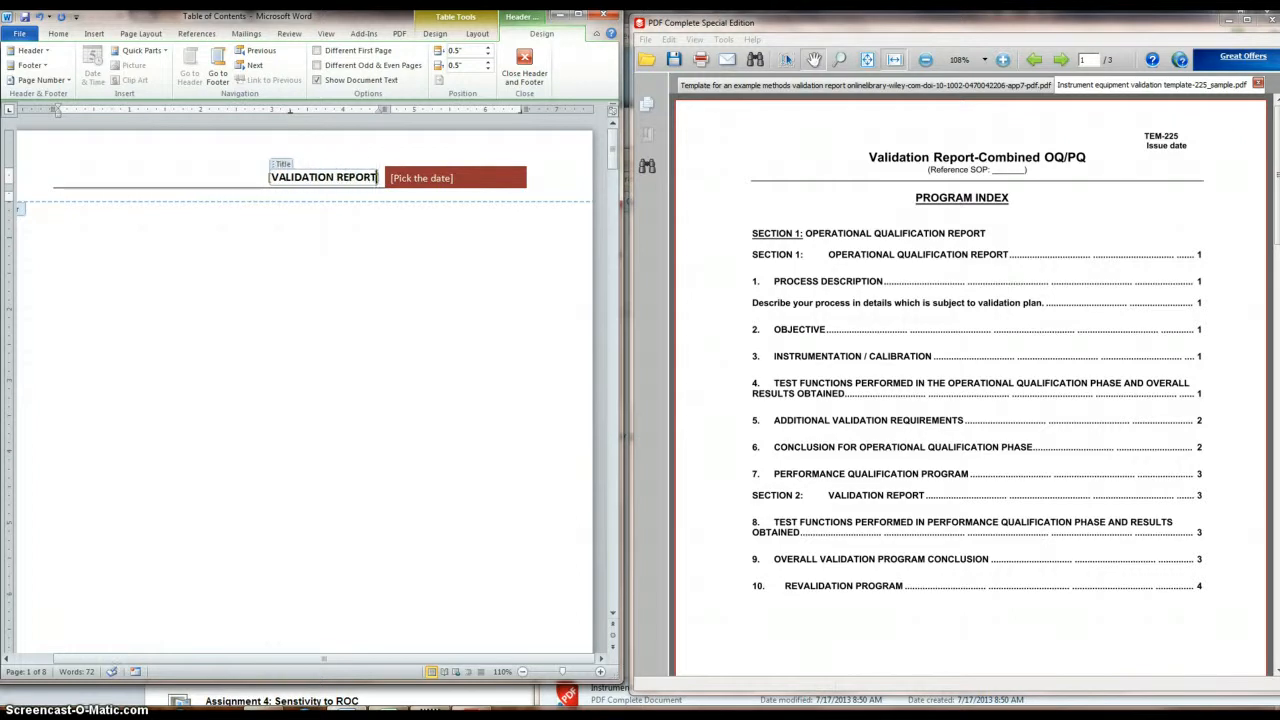
{"action": "type", "text": "-COMBIND"}
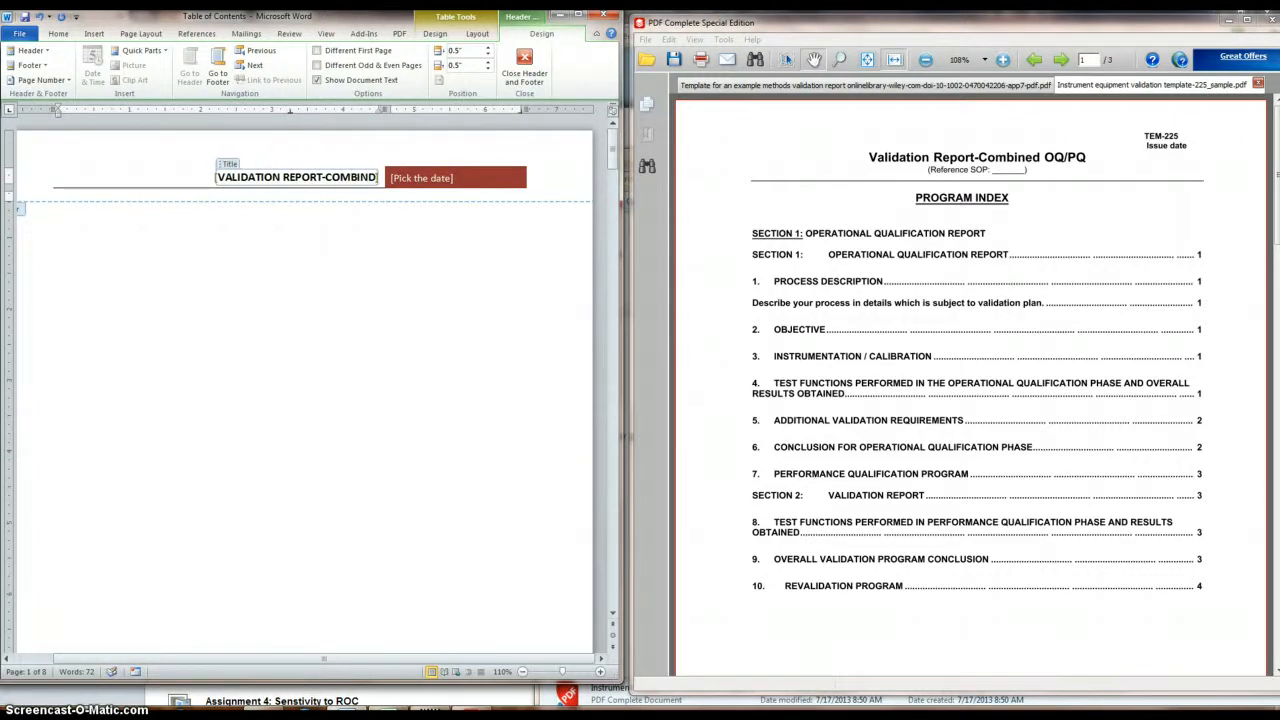
{"action": "type", "text": "E OQ/"}
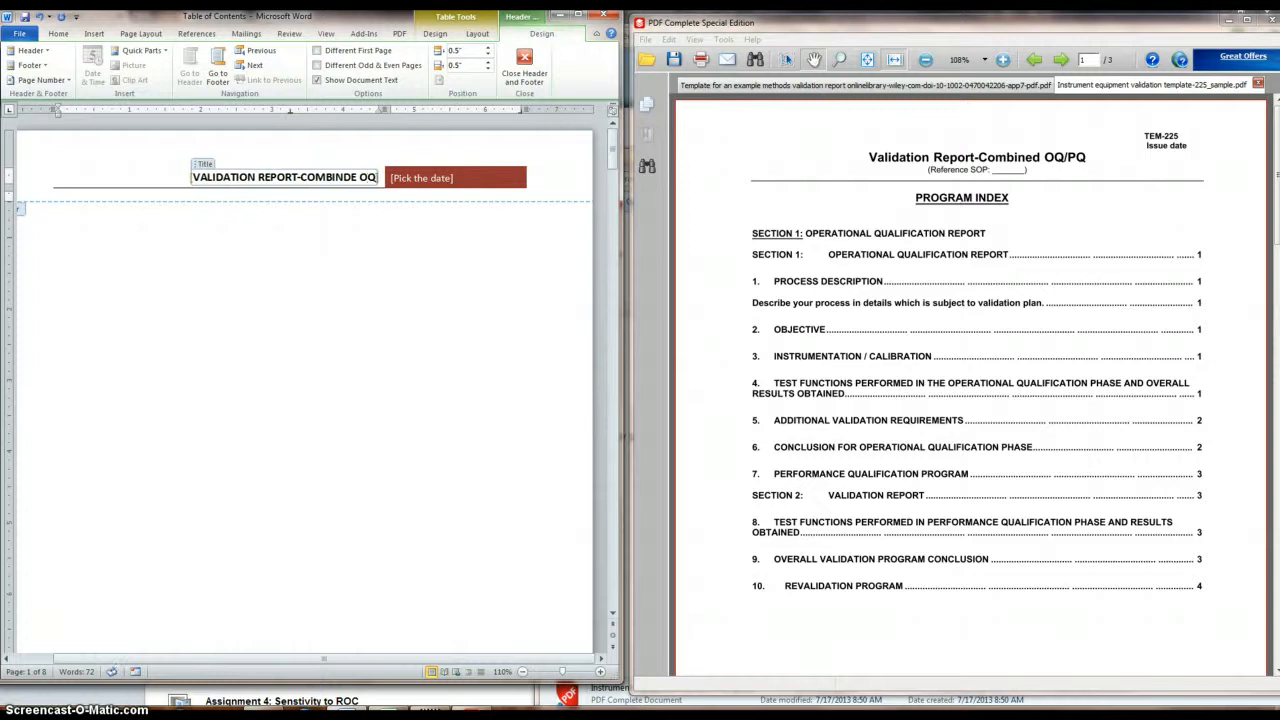
{"action": "type", "text": "PQ"}
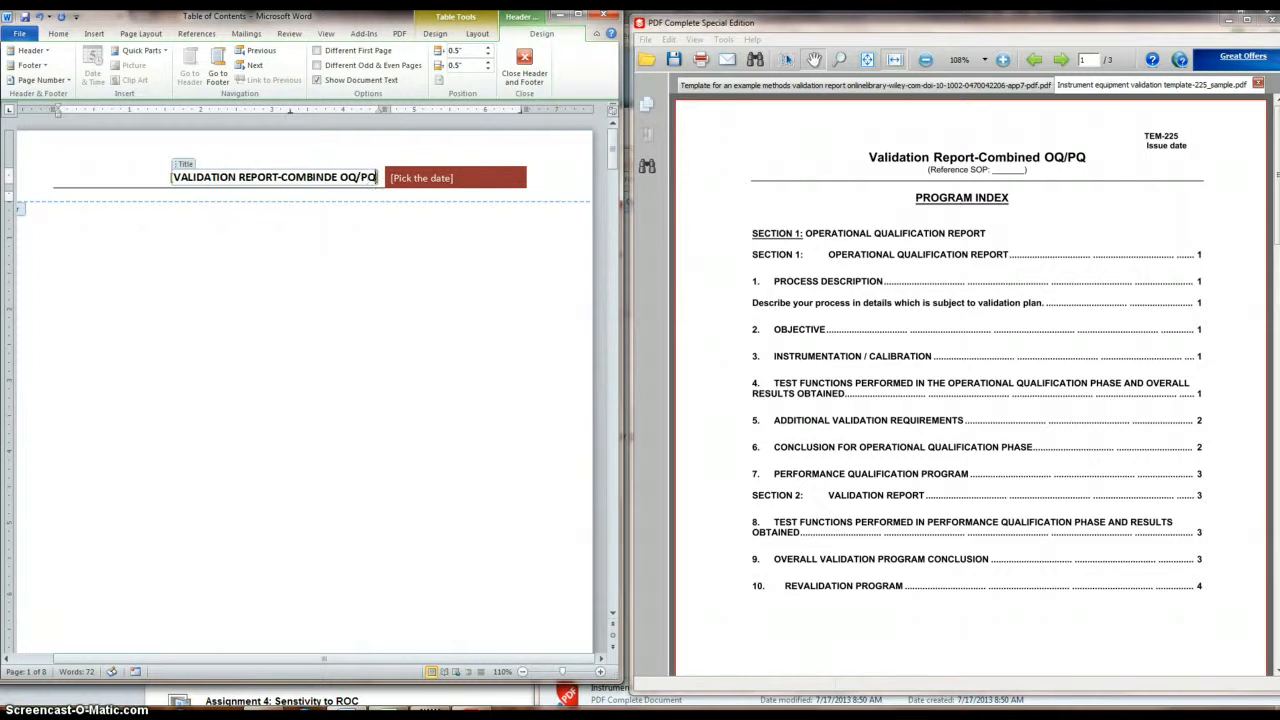
{"action": "left_click", "coordinate": [442, 182]}
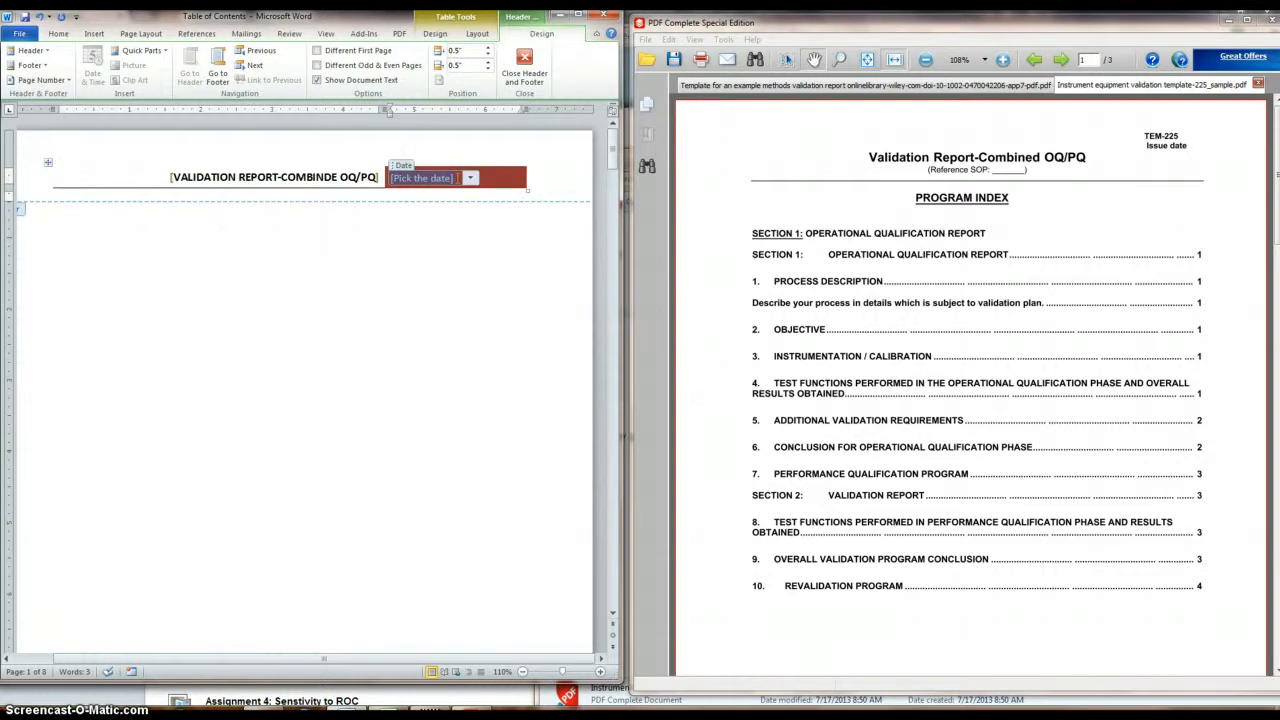
{"action": "type", "text": "TEM"}
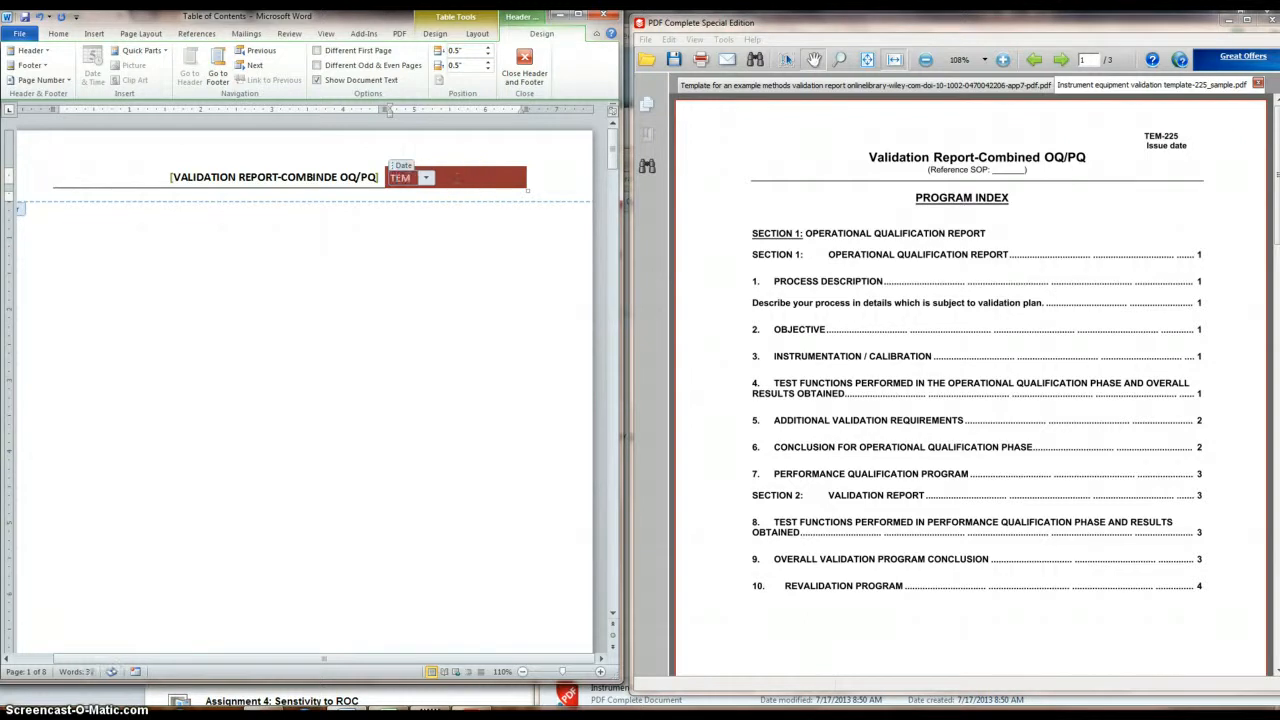
{"action": "type", "text": "-225"}
{"action": "key", "text": "BackSpace"}
{"action": "key", "text": "BackSpace"}
{"action": "key", "text": "BackSpace"}
{"action": "key", "text": "BackSpace"}
{"action": "key", "text": "BackSpace"}
{"action": "key", "text": "BackSpace"}
{"action": "key", "text": "BackSpace"}
Enter July 17, 2013 as the date in the header and leave the date field
{"action": "type", "text": "July 17, 2013"}
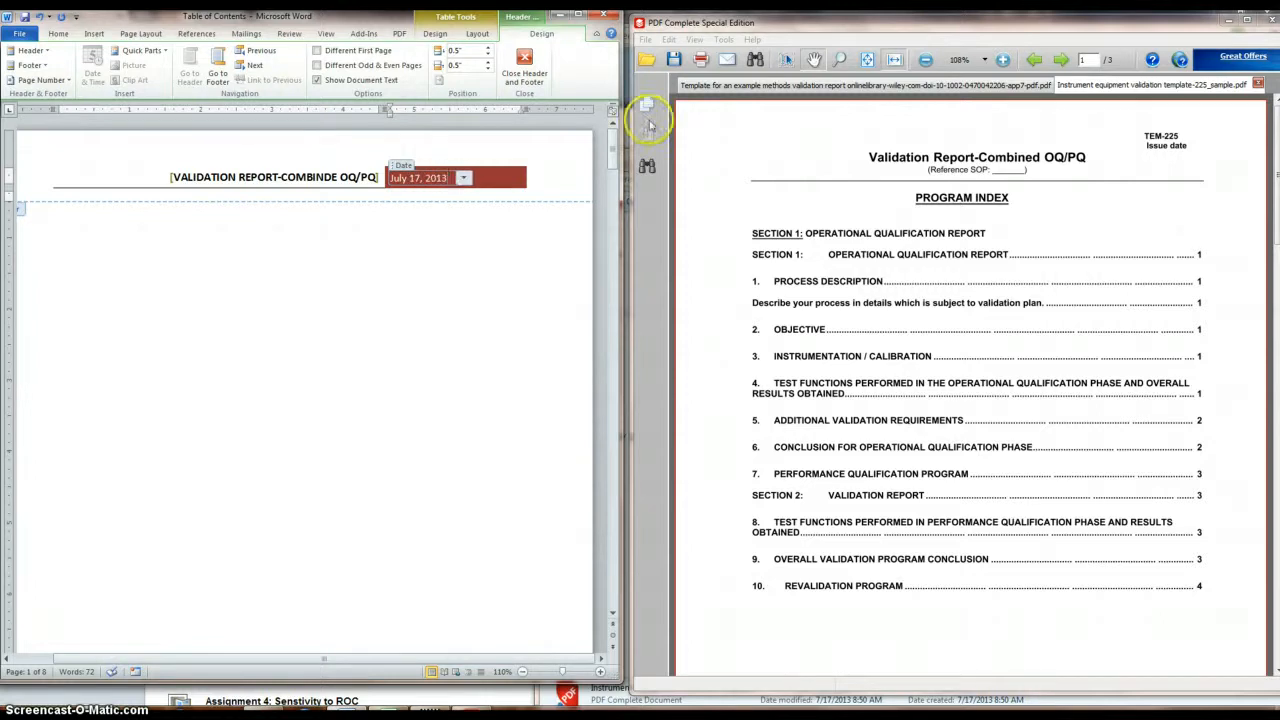
{"action": "left_click", "coordinate": [536, 171]}
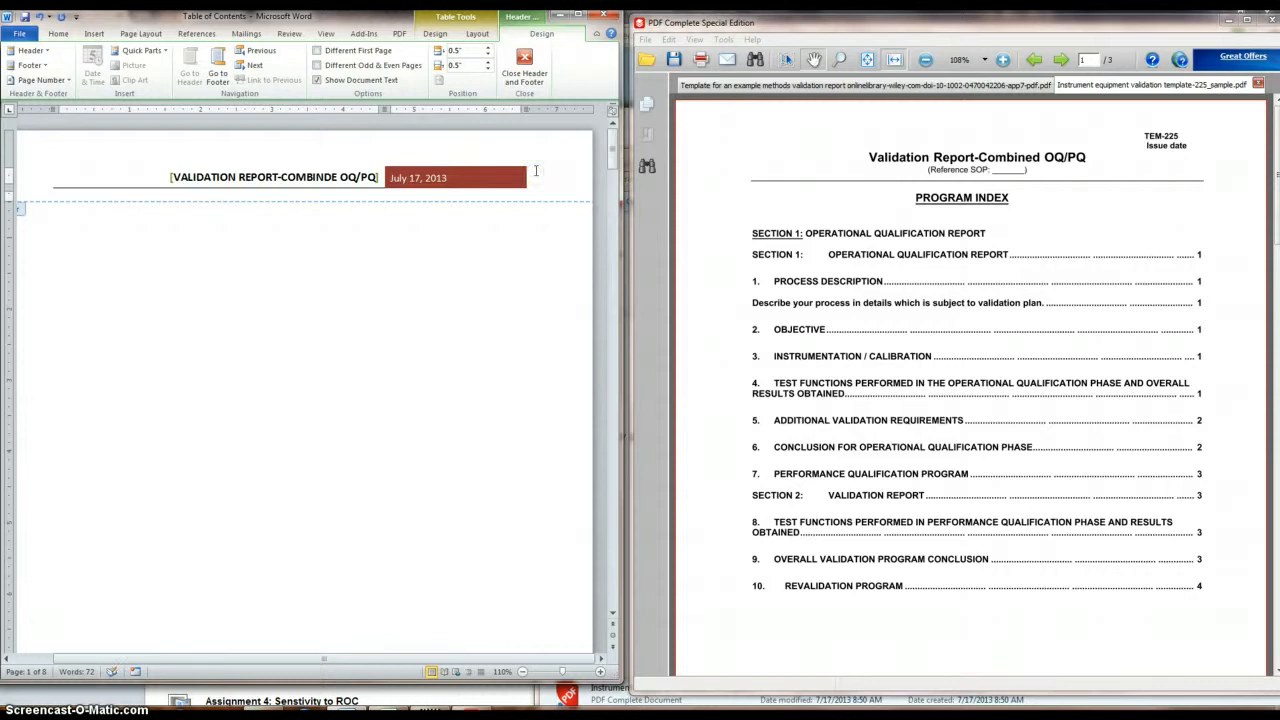
Add a row below the header title containing the centered text "(Reference SOP: _________)"
{"action": "key", "text": "Return"}
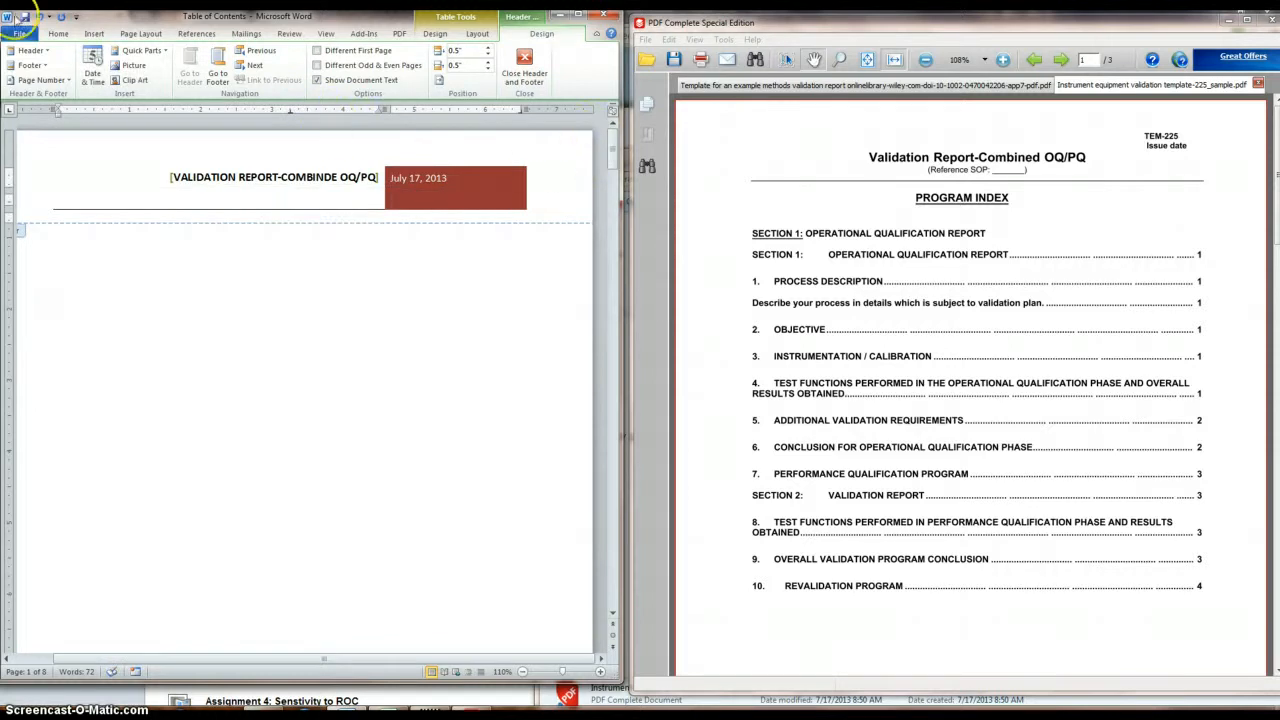
{"action": "left_click", "coordinate": [58, 33]}
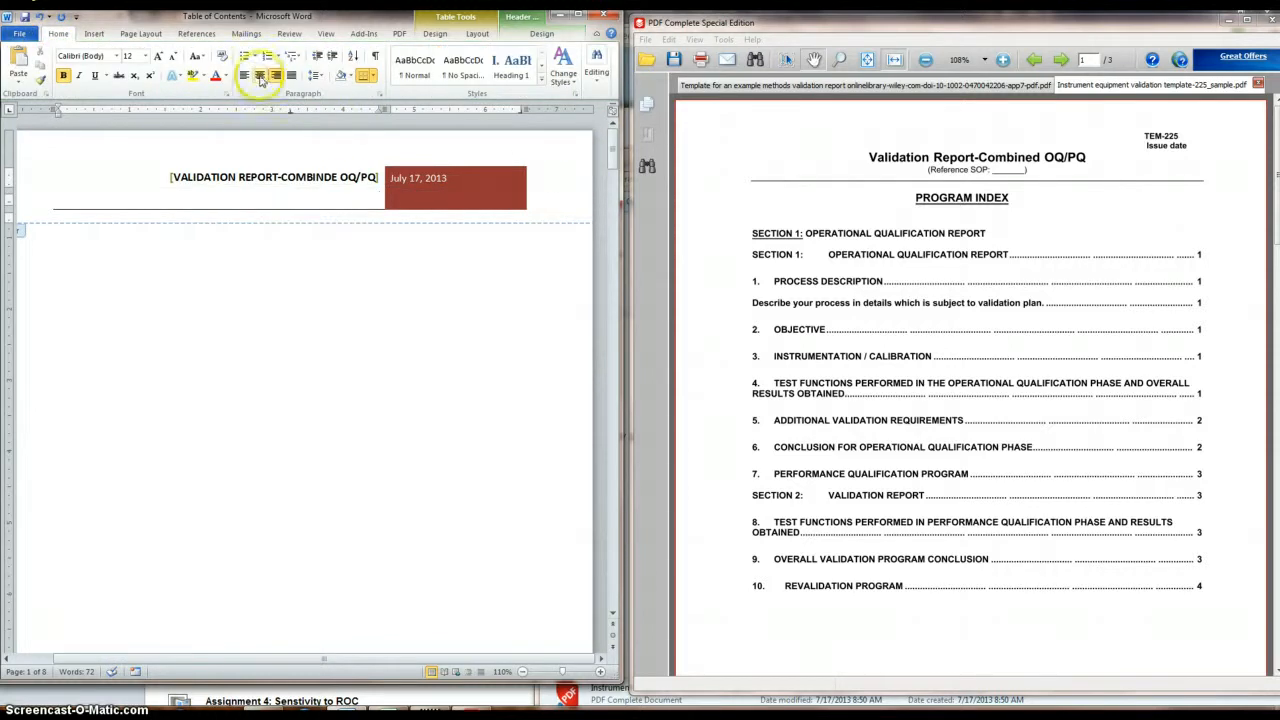
{"action": "left_click", "coordinate": [260, 77]}
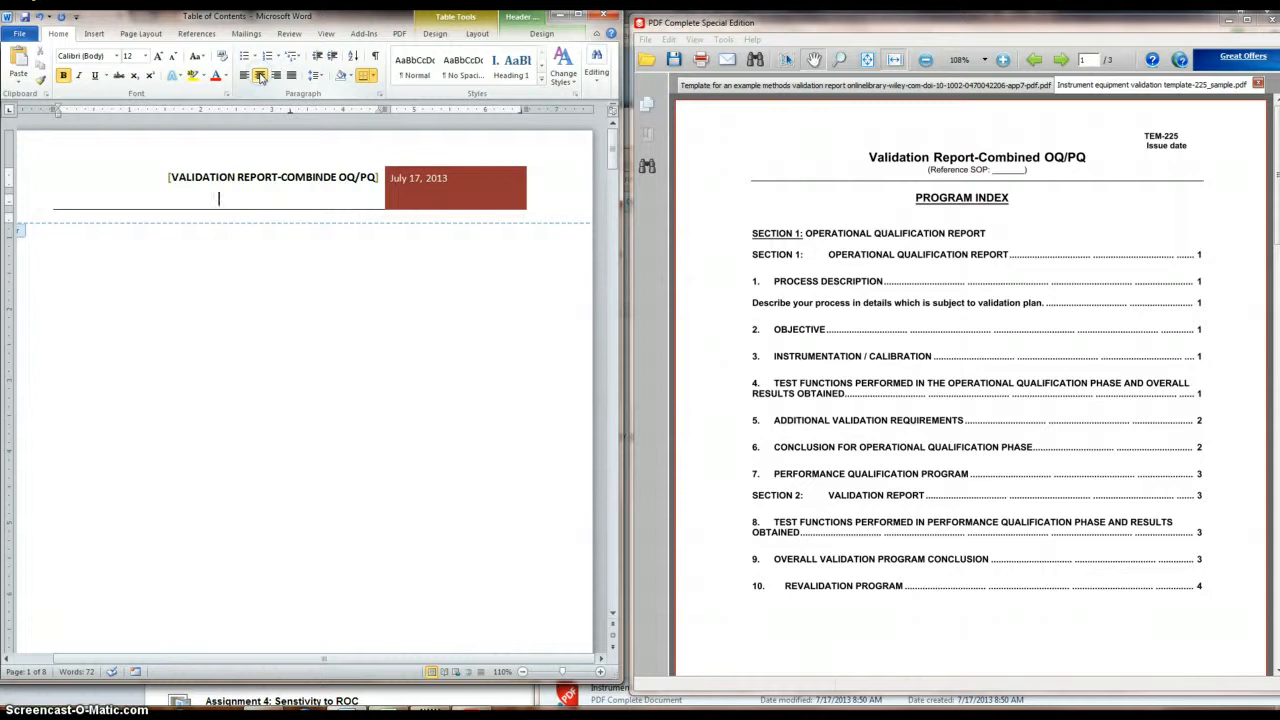
{"action": "type", "text": "("}
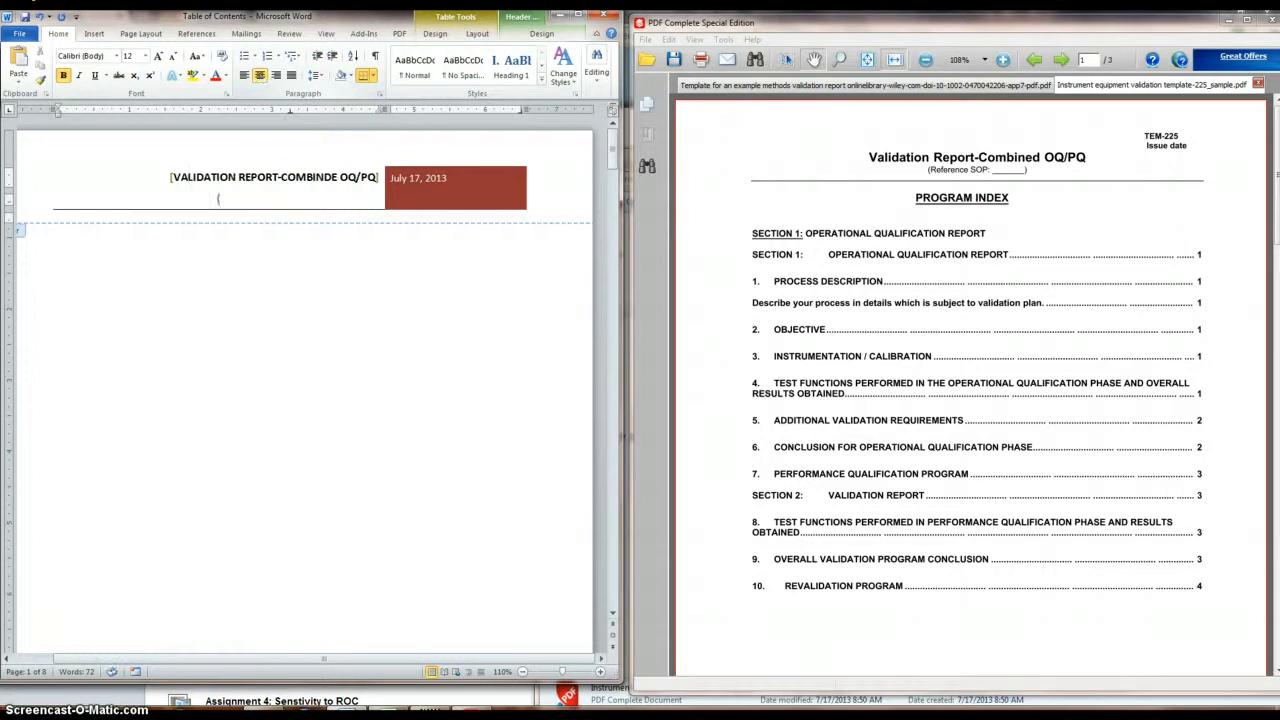
{"action": "type", "text": "Reference SOP: _________)"}
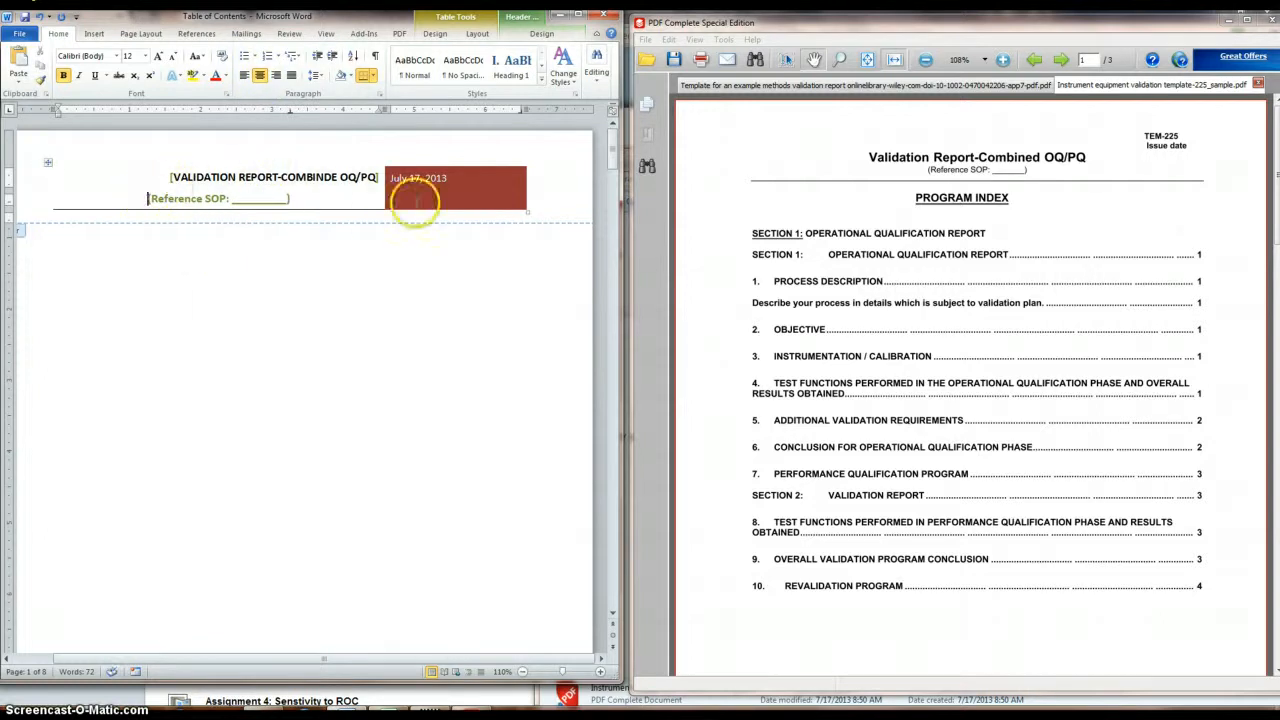
Finish editing the header and return to the document body
{"action": "left_click_drag", "start_coordinate": [371, 200], "coordinate": [422, 199]}
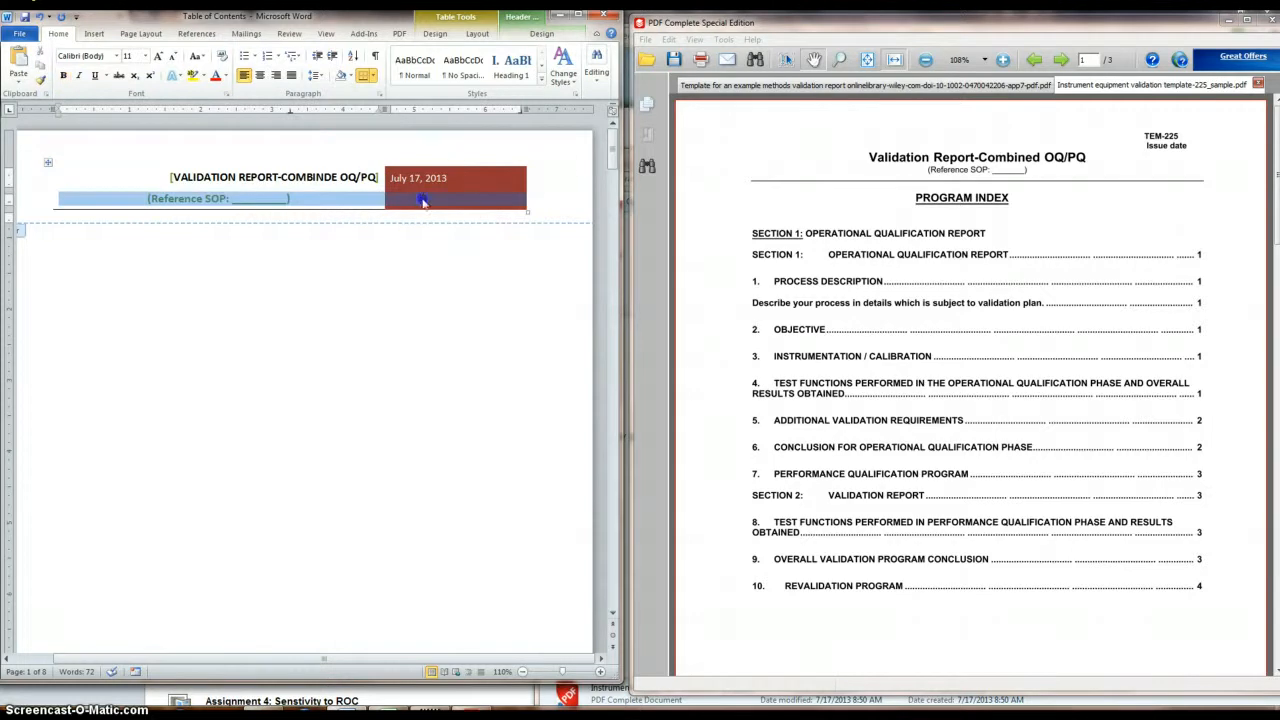
{"action": "left_click", "coordinate": [422, 199]}
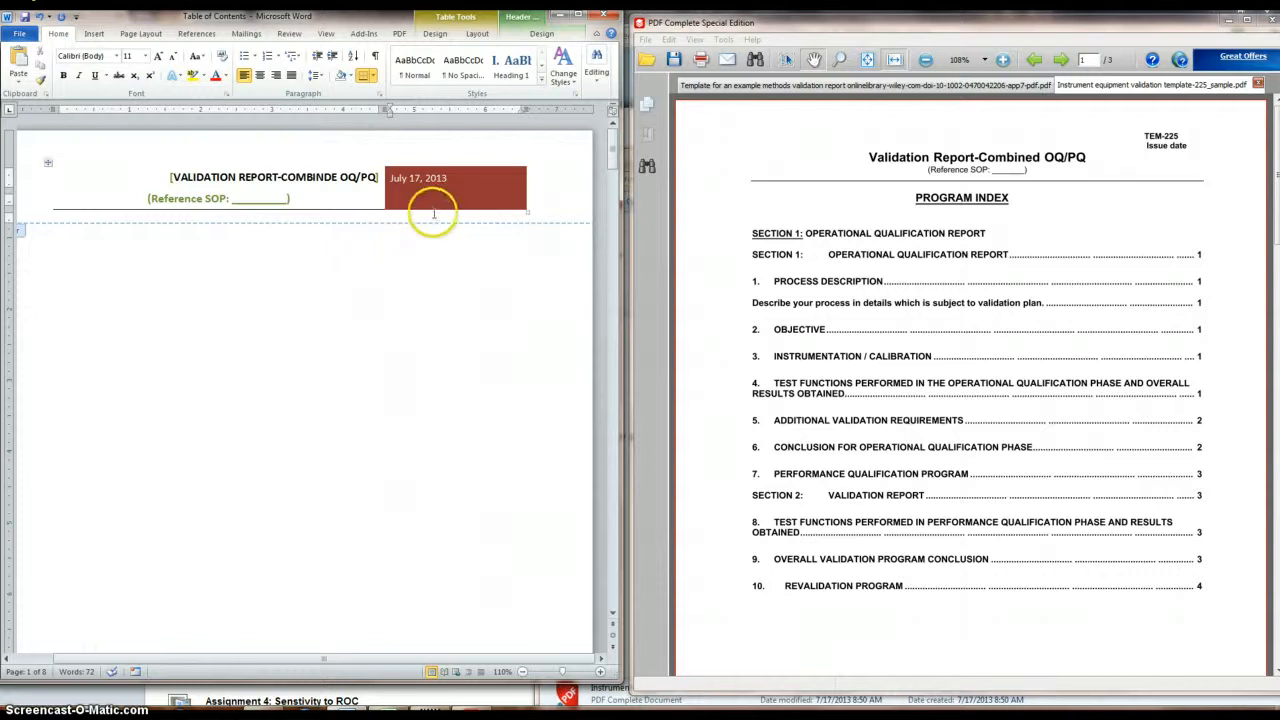
{"action": "double_click", "coordinate": [447, 325]}
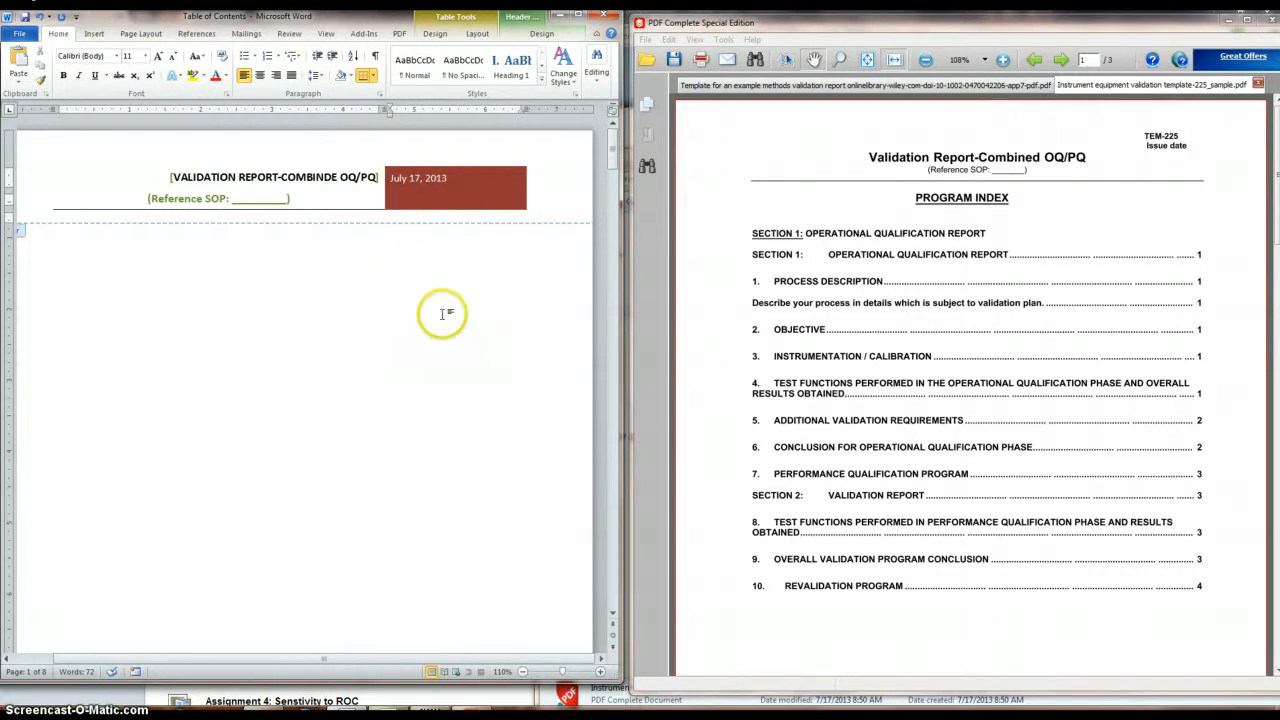
Compare the new header with the PDF template and check how it repeats on the following pages
{"action": "left_click", "coordinate": [1151, 194]}
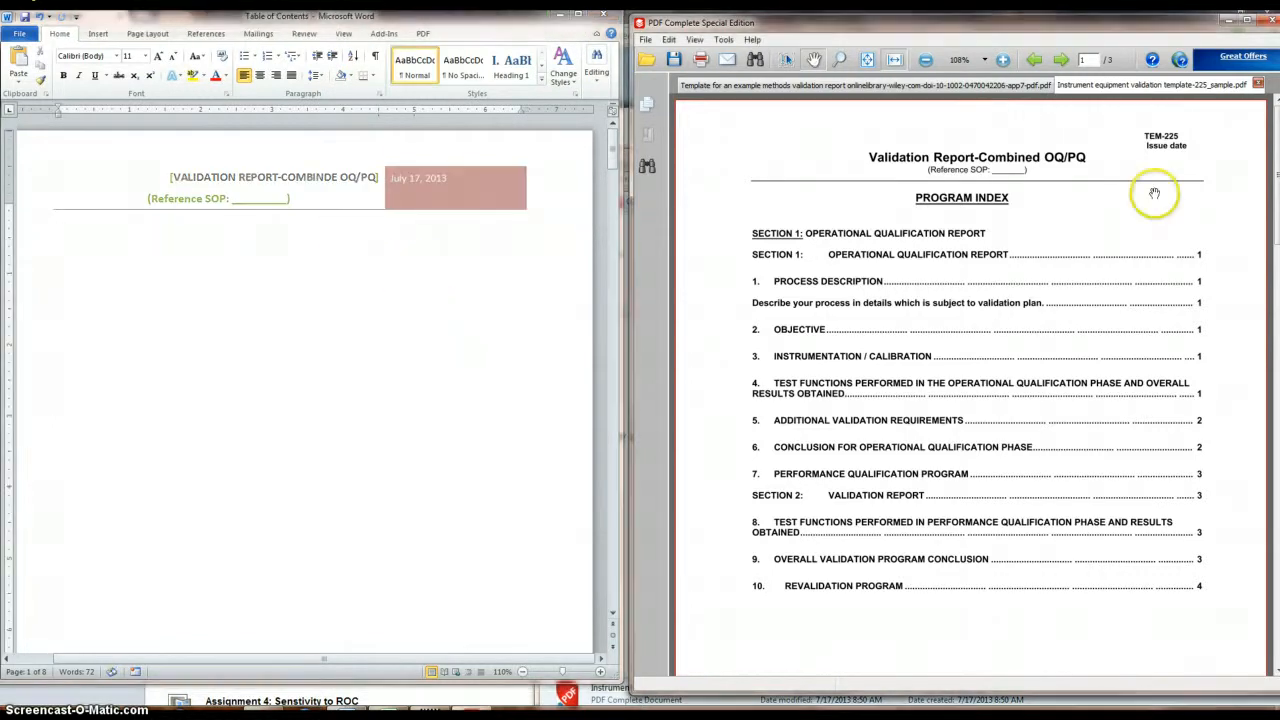
{"action": "left_click", "coordinate": [357, 351]}
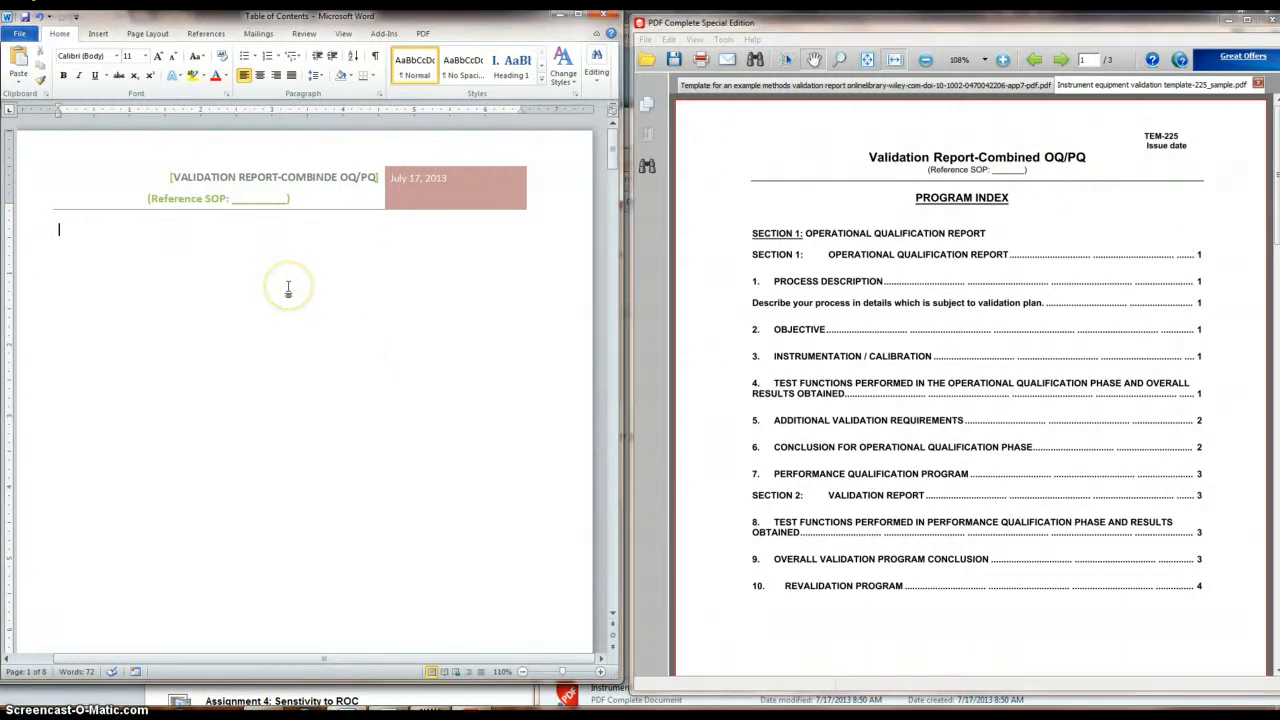
{"action": "scroll", "coordinate": [288, 289], "scroll_direction": "down", "scroll_amount": 2}
{"action": "scroll", "coordinate": [288, 289], "scroll_direction": "down", "scroll_amount": 10}
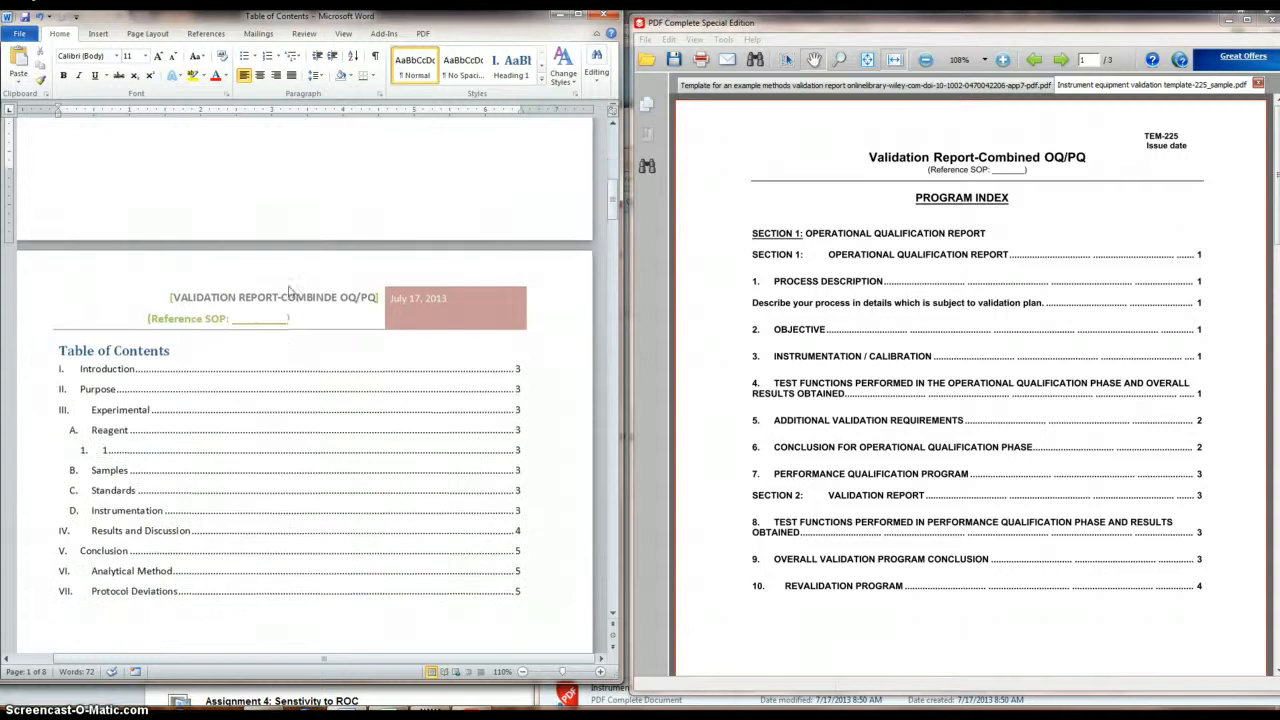
{"action": "scroll", "coordinate": [288, 291], "scroll_direction": "down", "scroll_amount": 5}
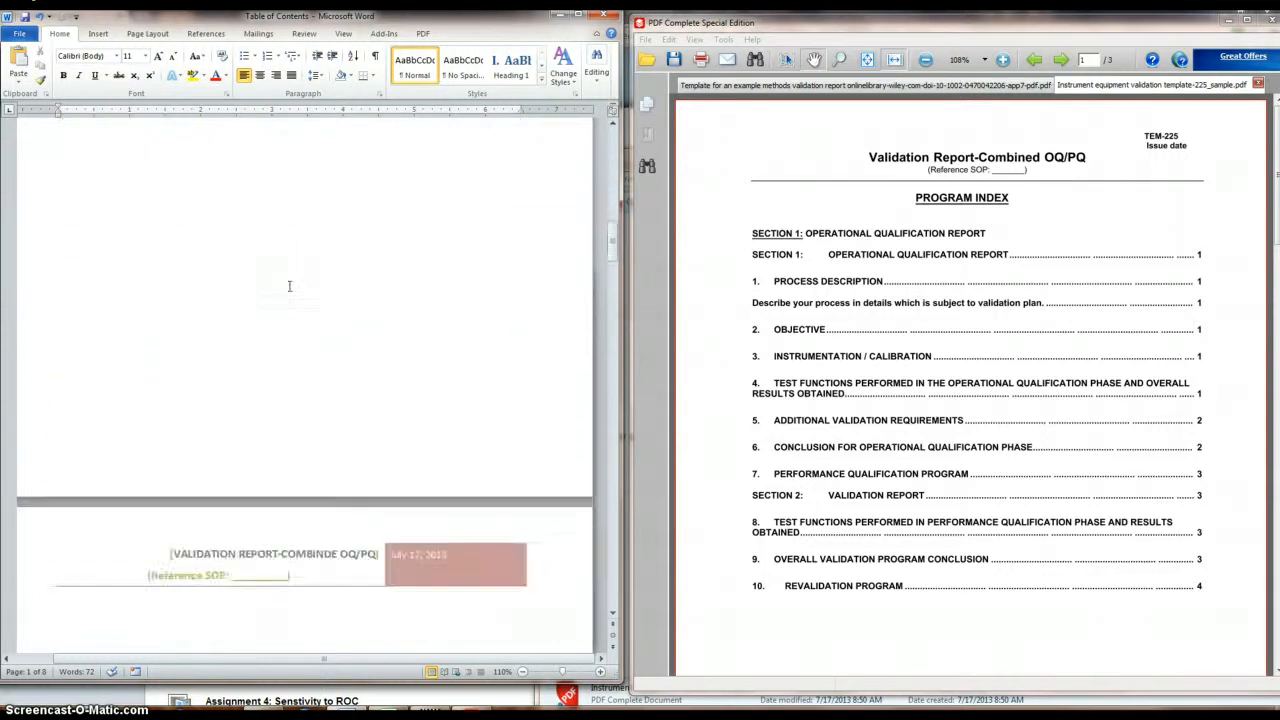
{"action": "scroll", "coordinate": [288, 289], "scroll_direction": "up", "scroll_amount": 1}
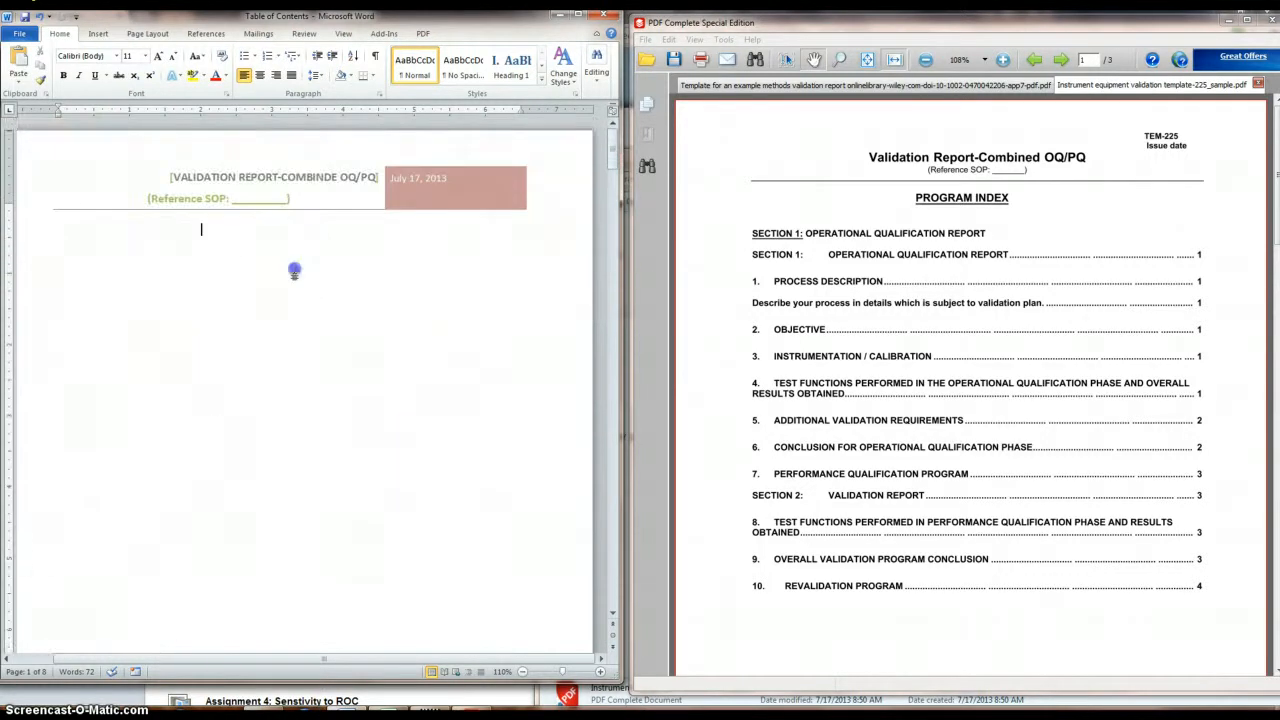
{"action": "left_click", "coordinate": [167, 231]}
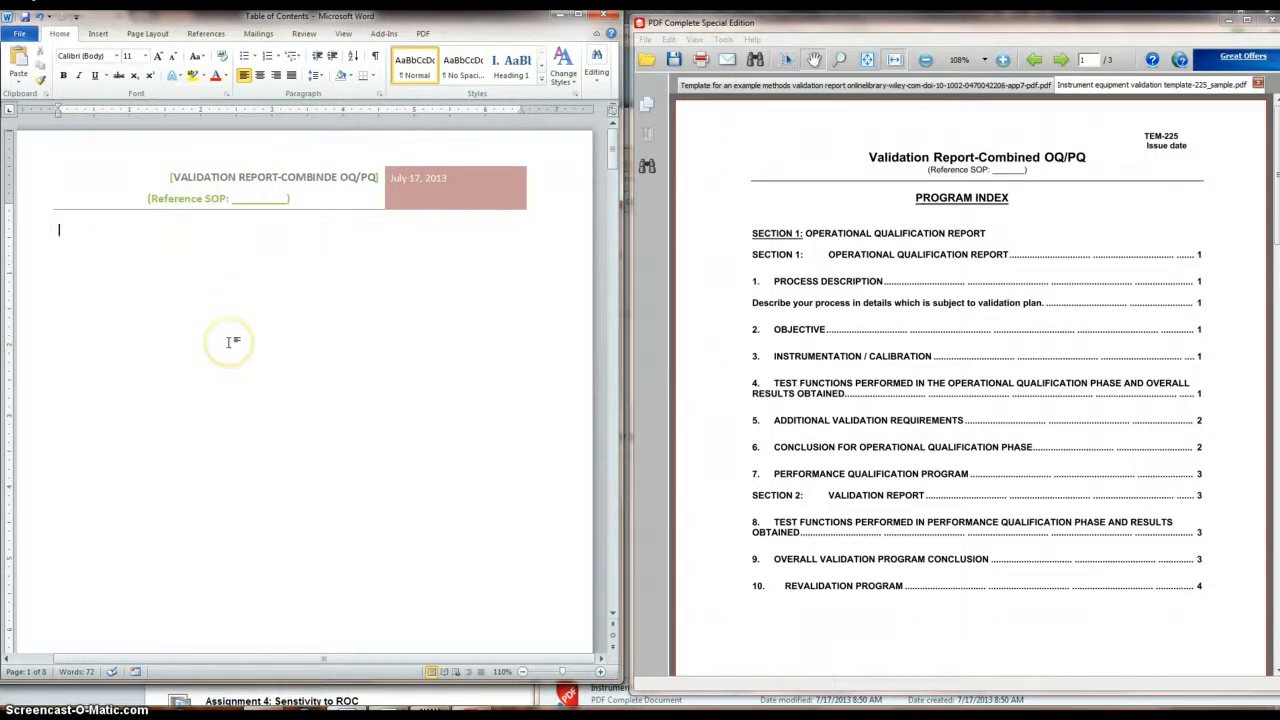
Insert the built-in Blank footer into the document
{"action": "left_click", "coordinate": [98, 34]}
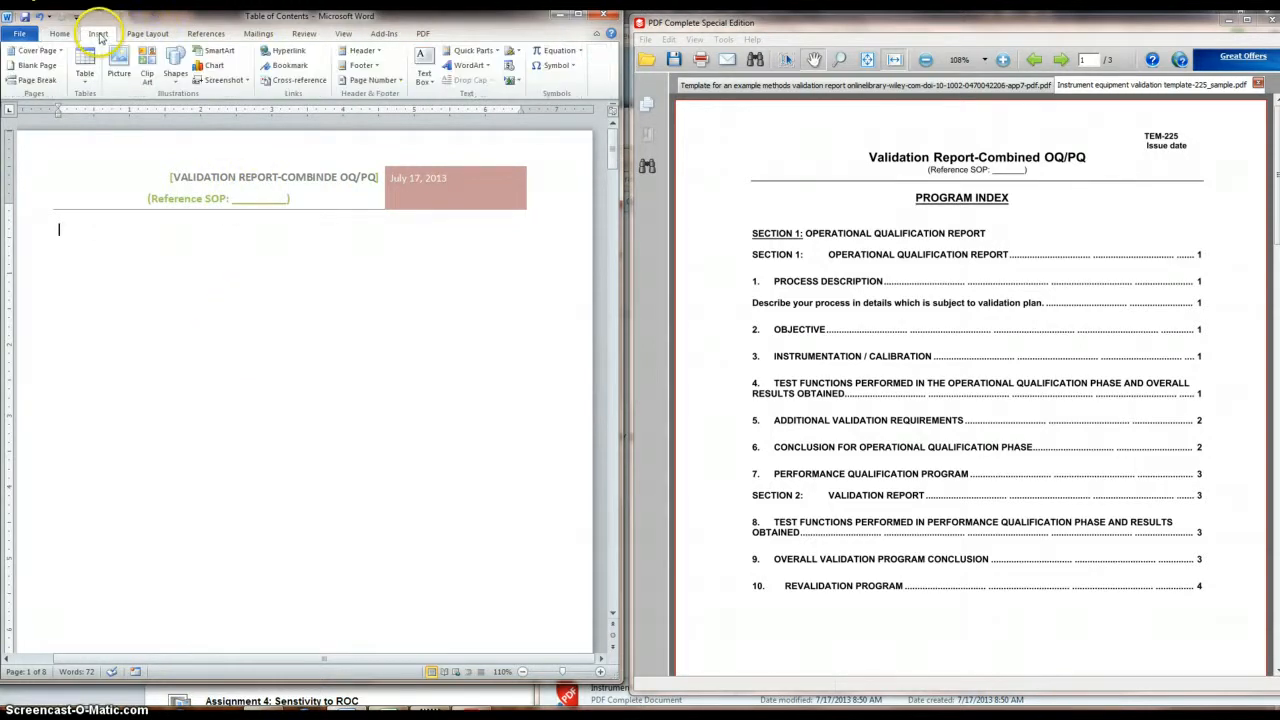
{"action": "left_click", "coordinate": [361, 65]}
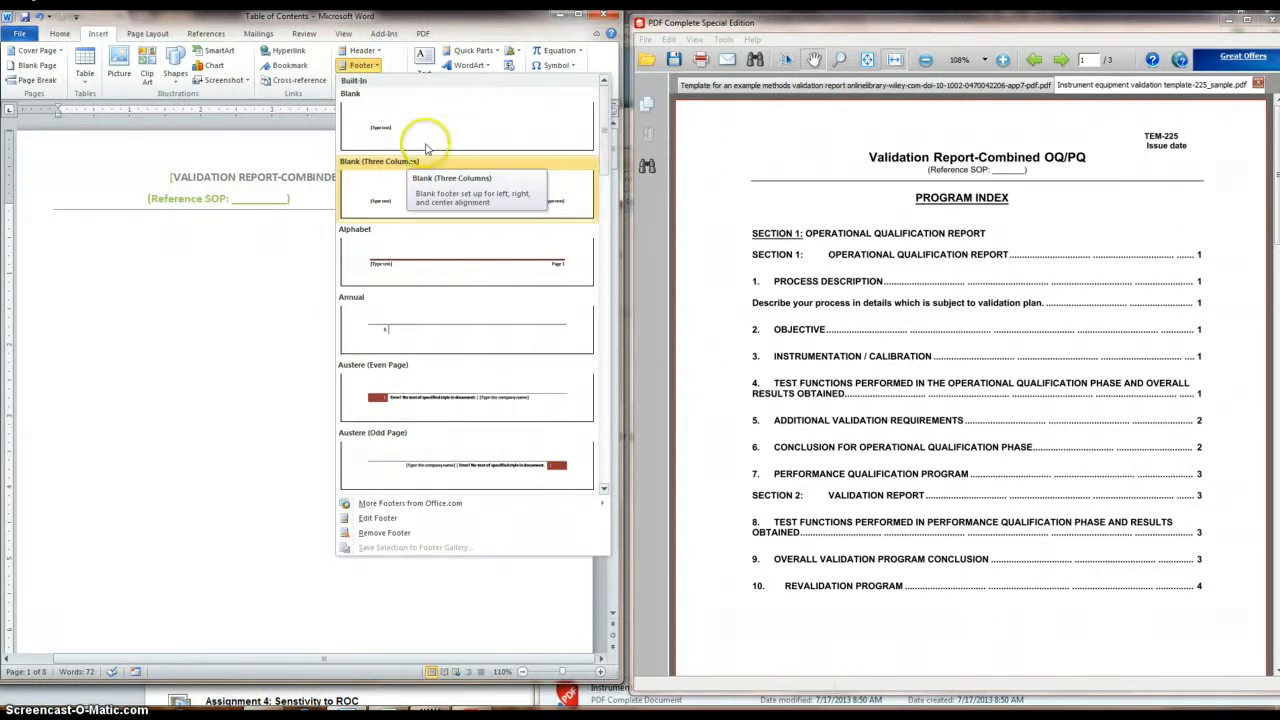
{"action": "left_click", "coordinate": [424, 133]}
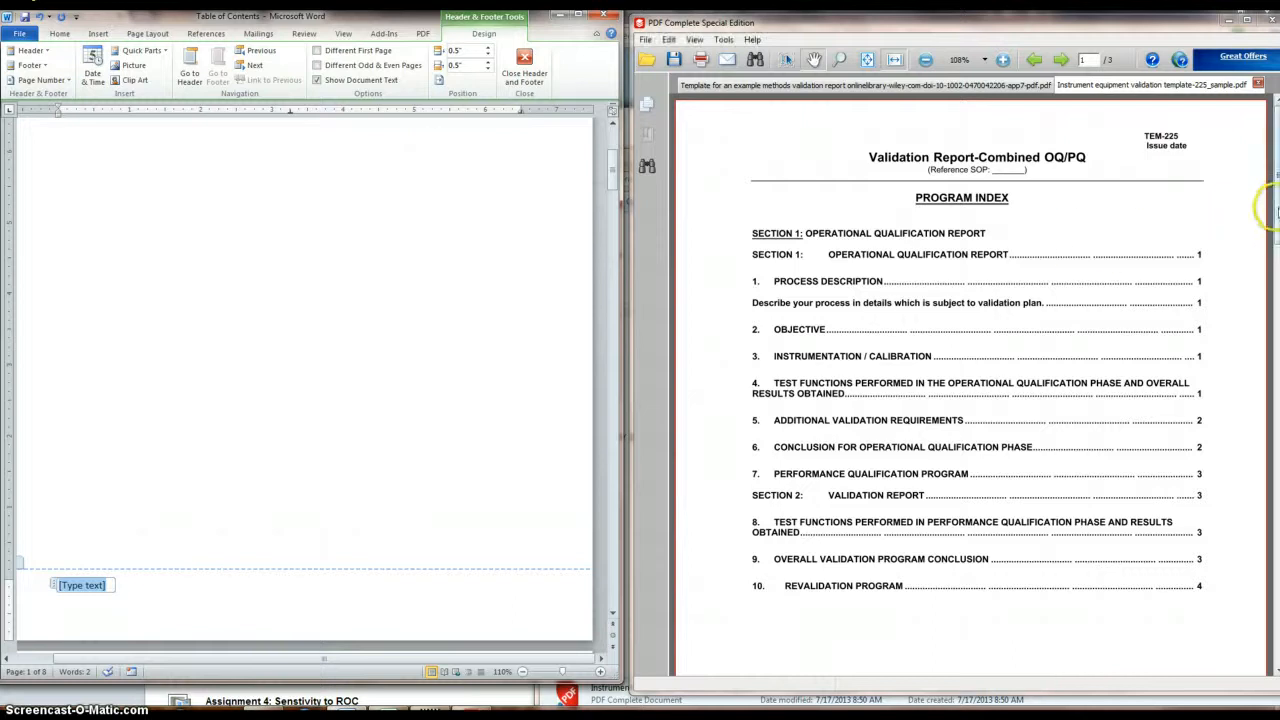
Using the PDF template's footer as the model, replace the footer placeholder text with a horizontal underscore line across the full text width
{"action": "left_click_drag", "start_coordinate": [1277, 205], "coordinate": [1273, 312]}
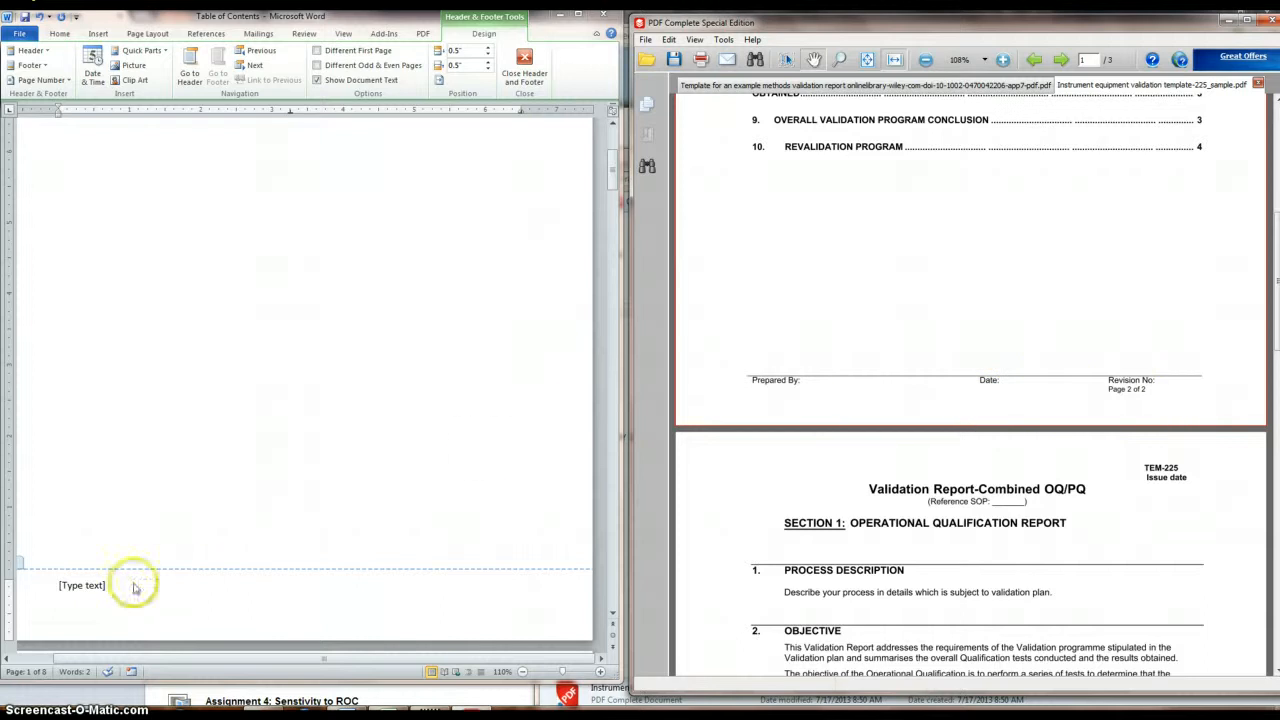
{"action": "left_click", "coordinate": [58, 588]}
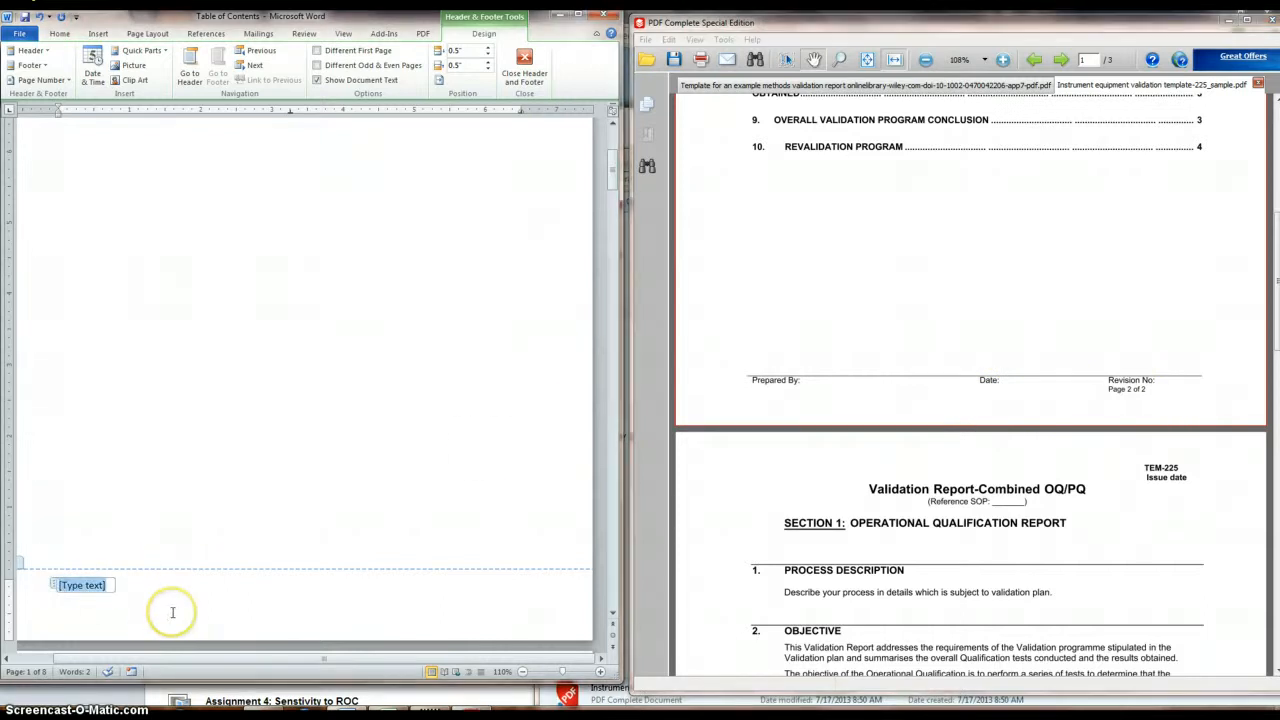
{"action": "key", "text": "Delete"}
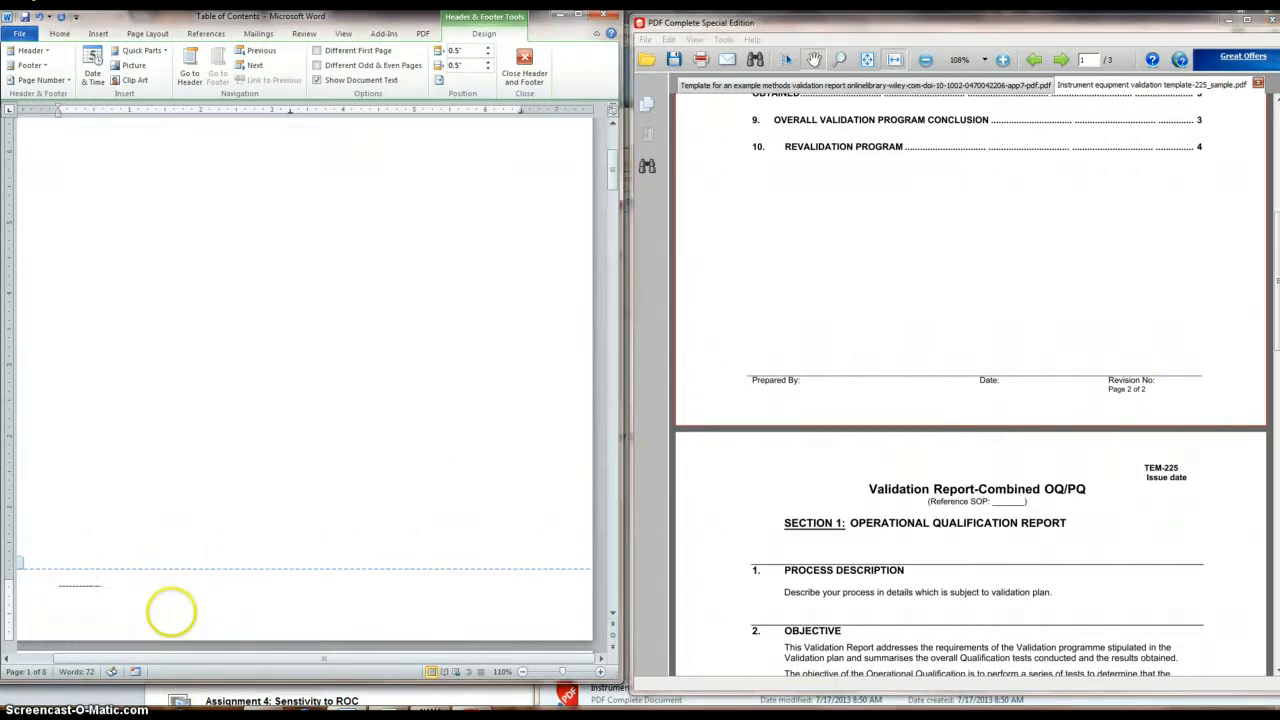
{"action": "left_click", "coordinate": [171, 611]}
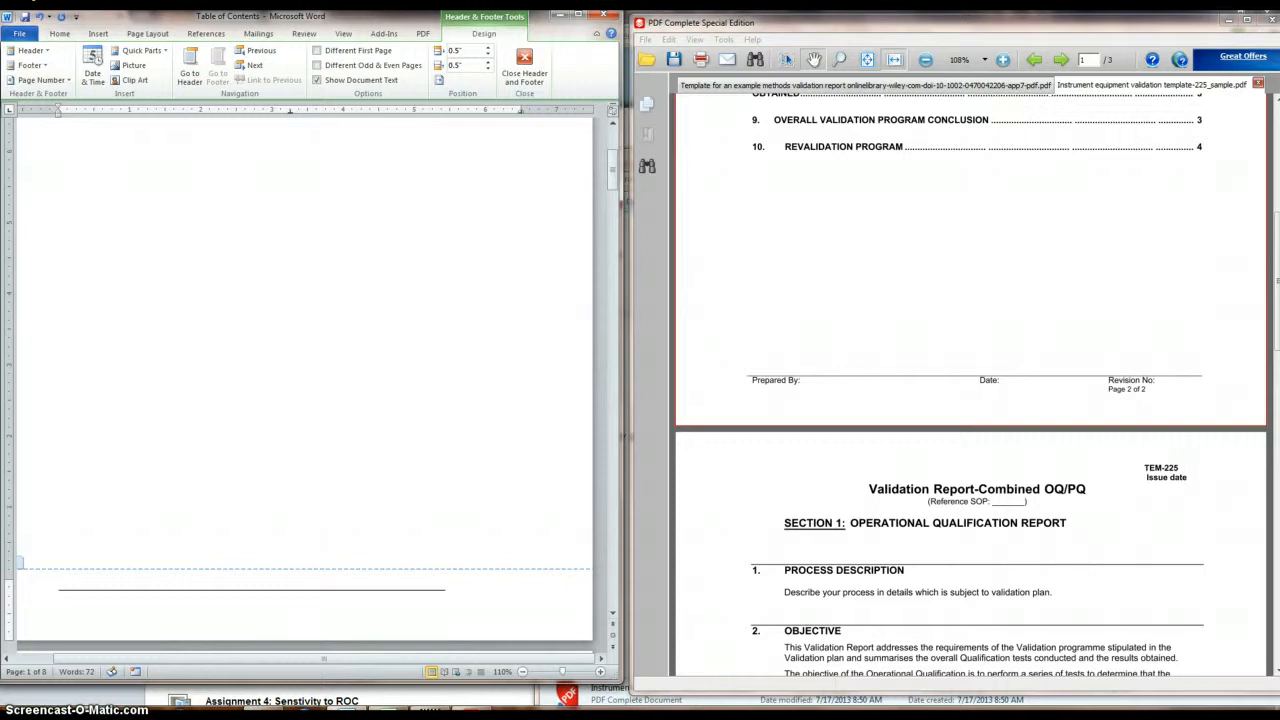
{"action": "type", "text": "____________________________"}
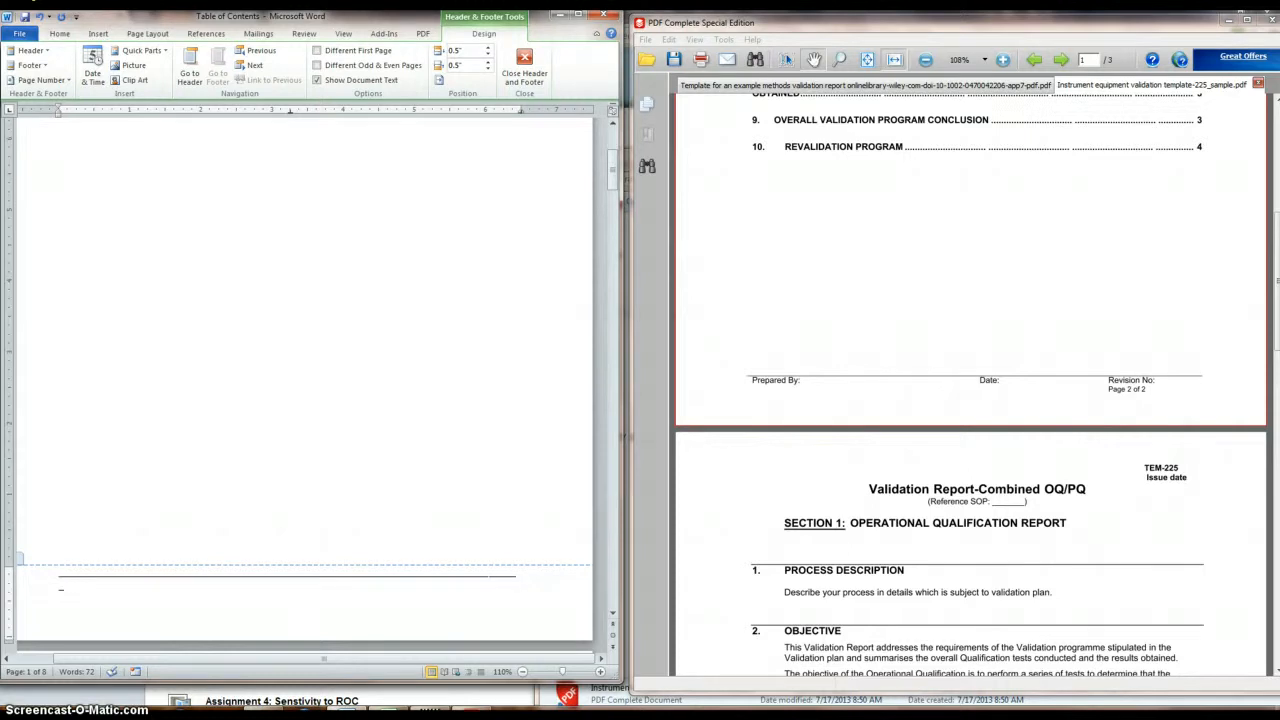
{"action": "key", "text": "BackSpace"}
Enter "Prepared By:", "Date:" and "Revision No:" spaced across one row beneath the footer line, and begin a new line below
{"action": "key", "text": "ctrl+v"}
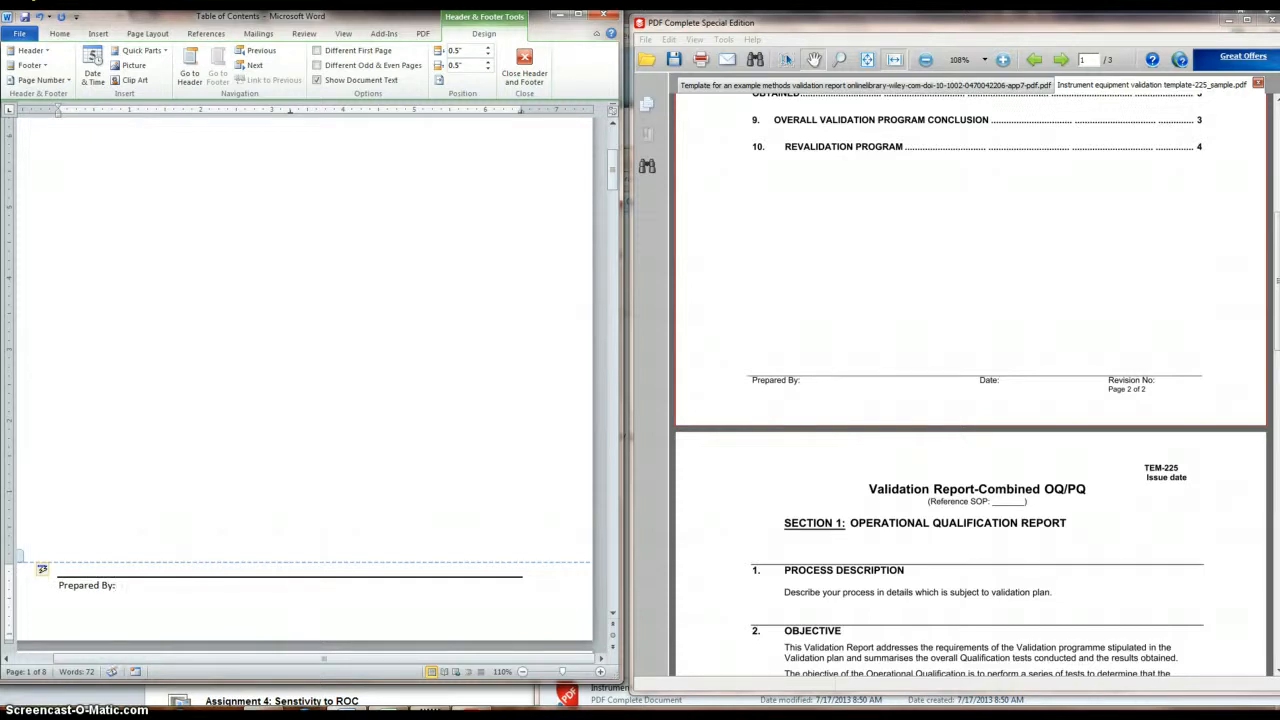
{"action": "type", "text": ":\tRevision No:"}
{"action": "key", "text": "Return"}
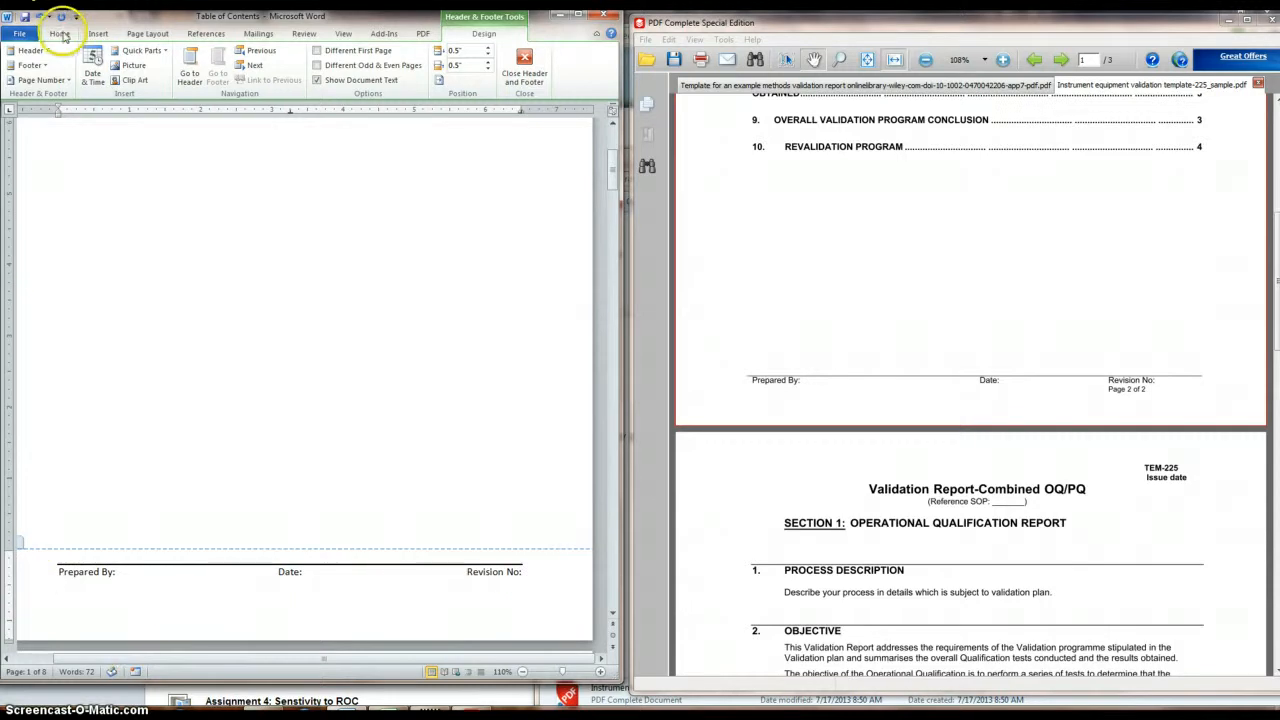
Insert a right-aligned Page X of Y number in the Bold Numbers style below the revision label, and close the footer
{"action": "left_click", "coordinate": [60, 34]}
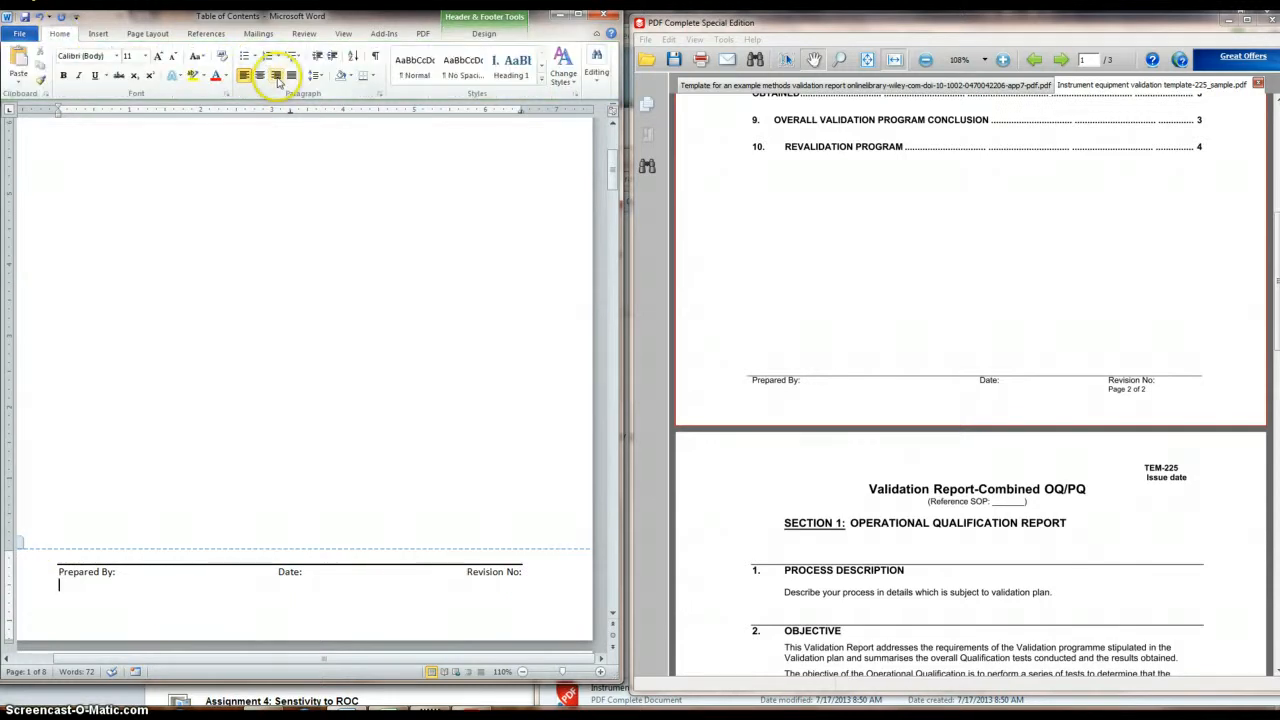
{"action": "left_click", "coordinate": [277, 76]}
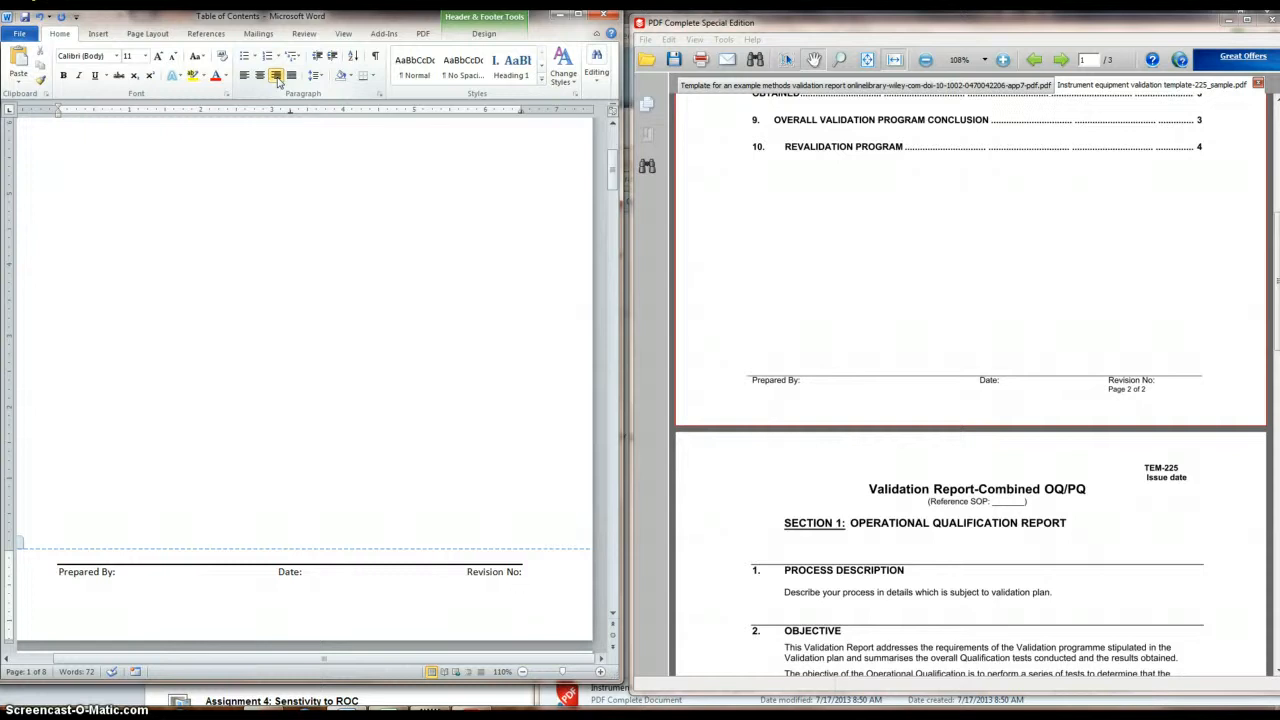
{"action": "left_click", "coordinate": [97, 34]}
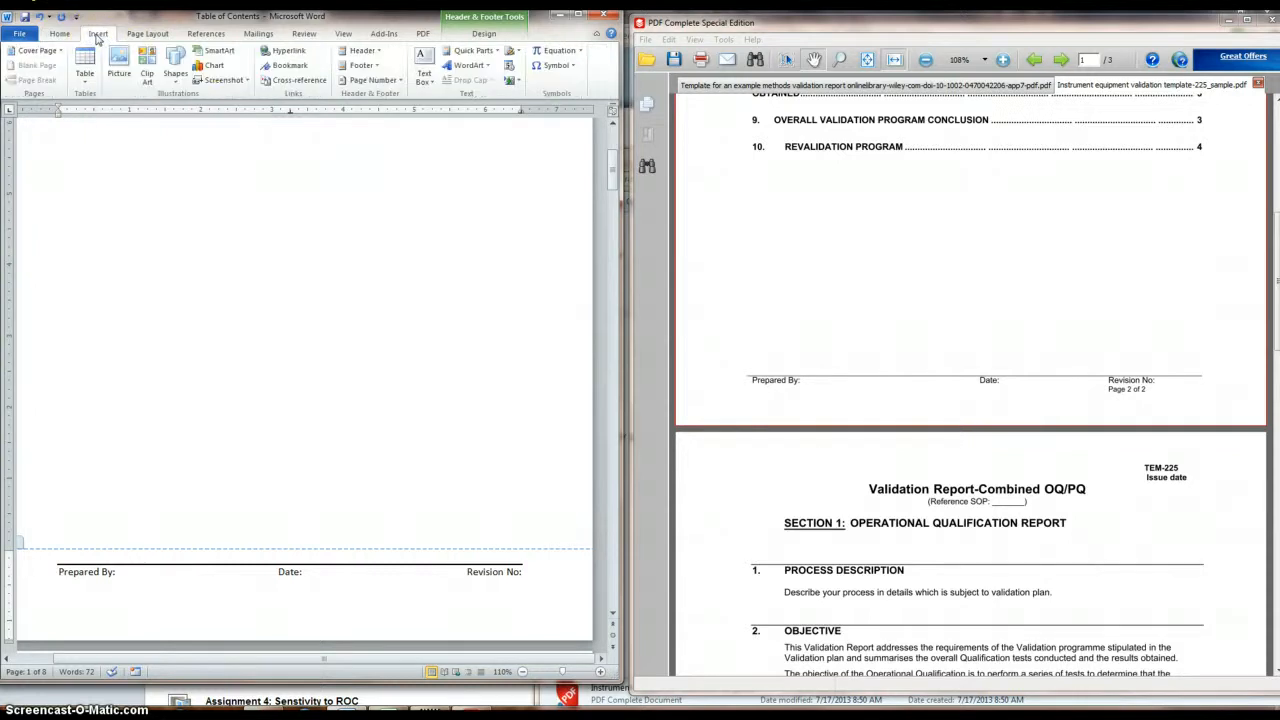
{"action": "left_click", "coordinate": [400, 82]}
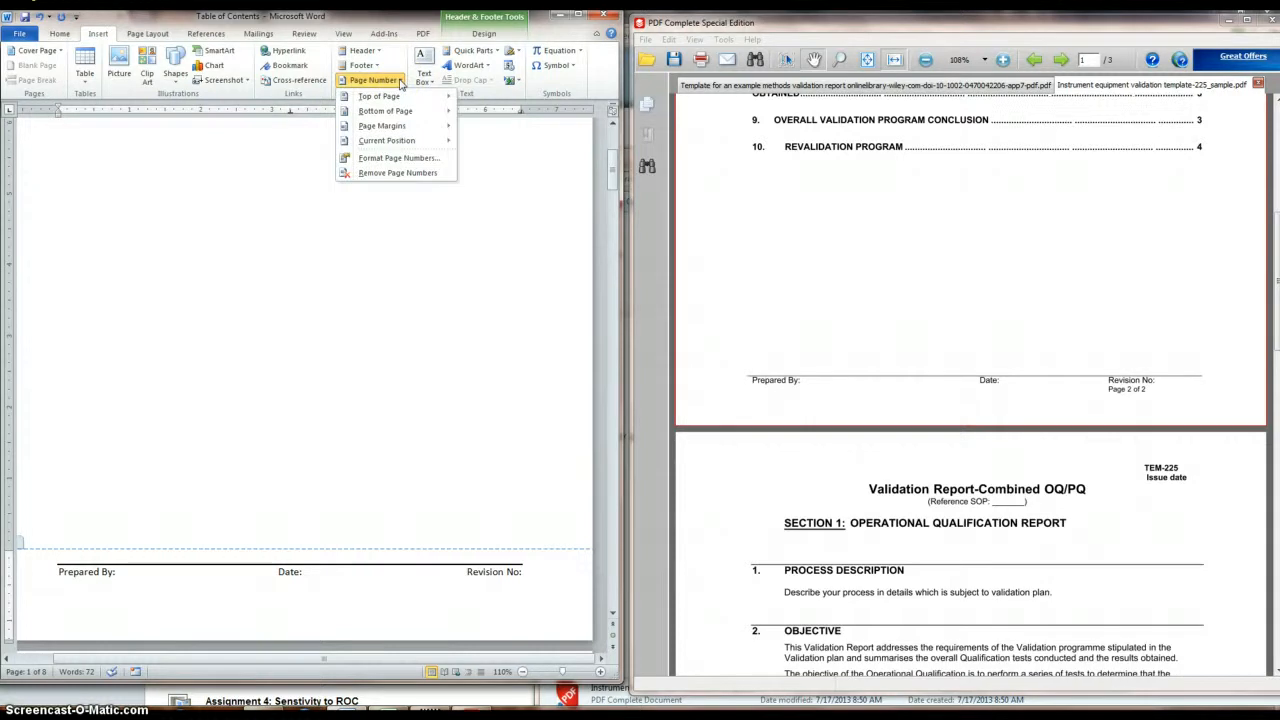
{"action": "left_click", "coordinate": [412, 142]}
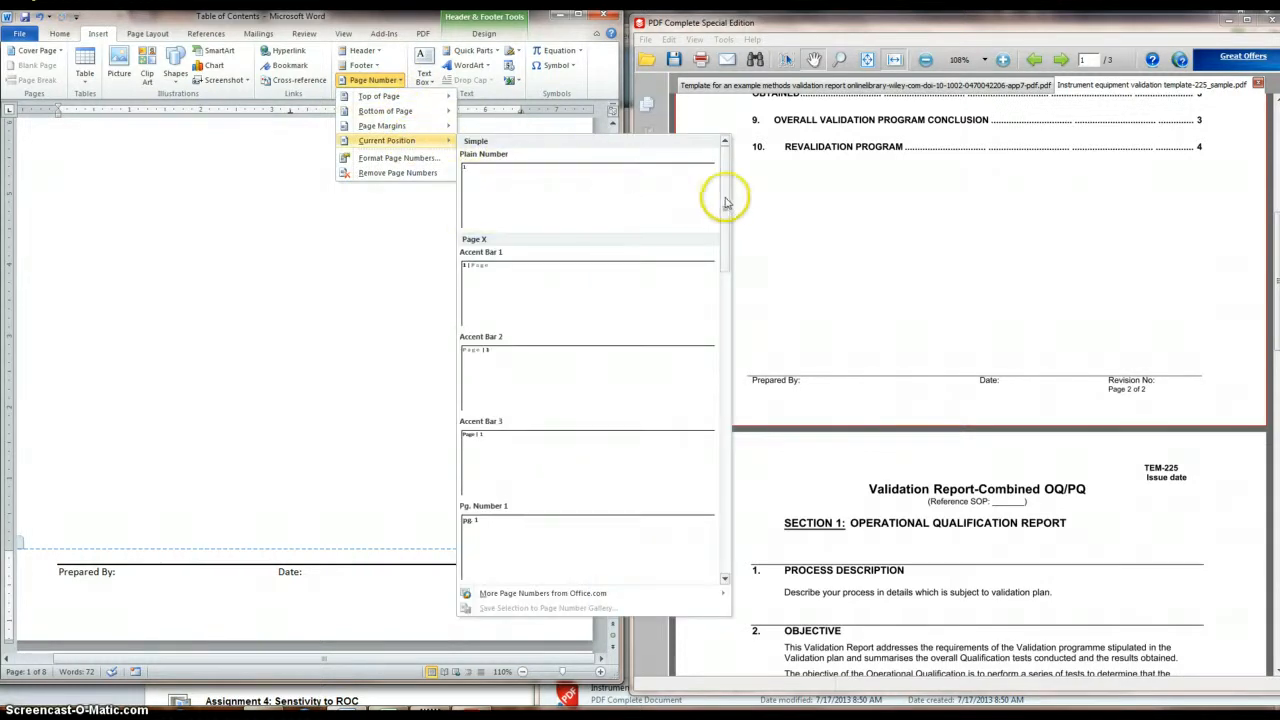
{"action": "left_click_drag", "start_coordinate": [726, 194], "coordinate": [720, 283]}
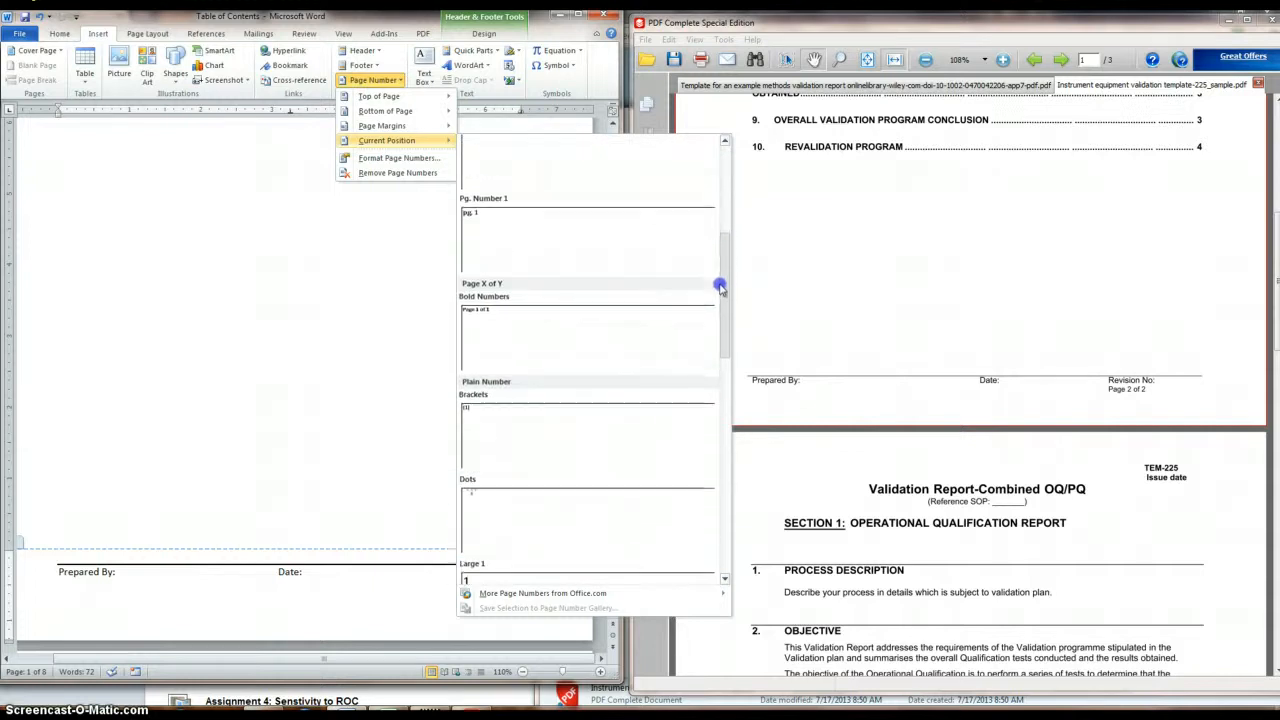
{"action": "left_click", "coordinate": [480, 306]}
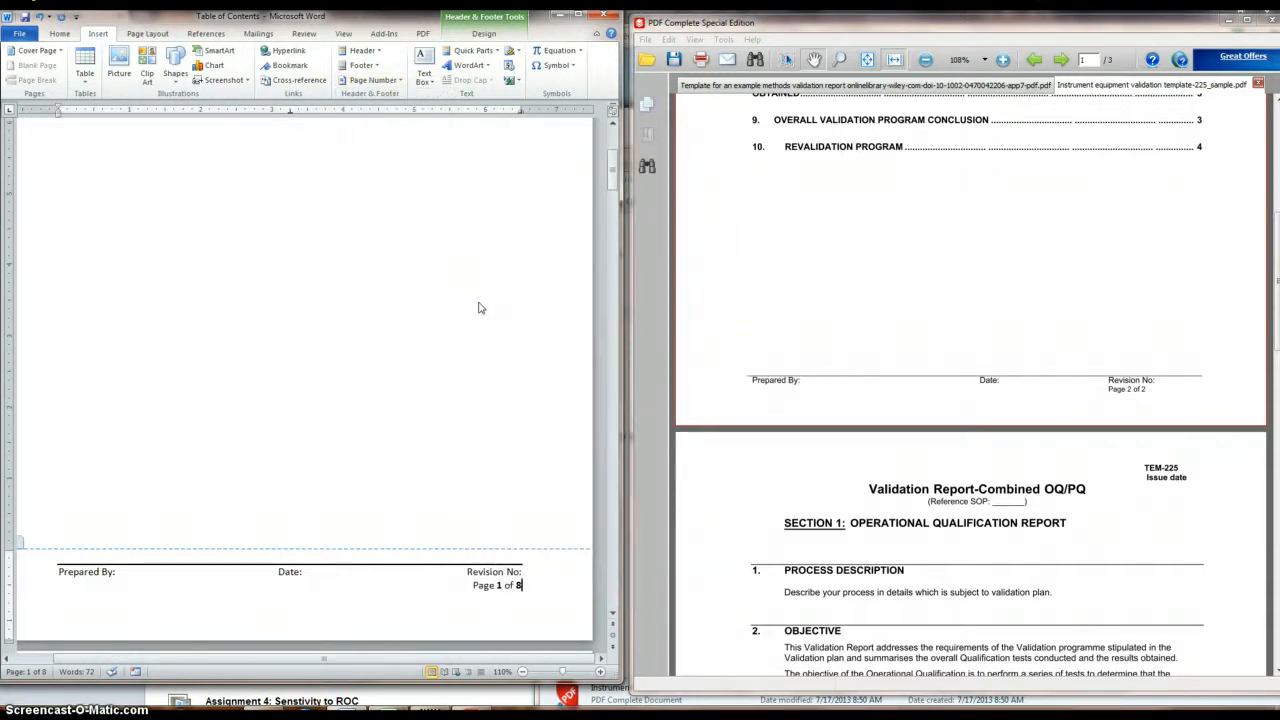
{"action": "double_click", "coordinate": [455, 300]}
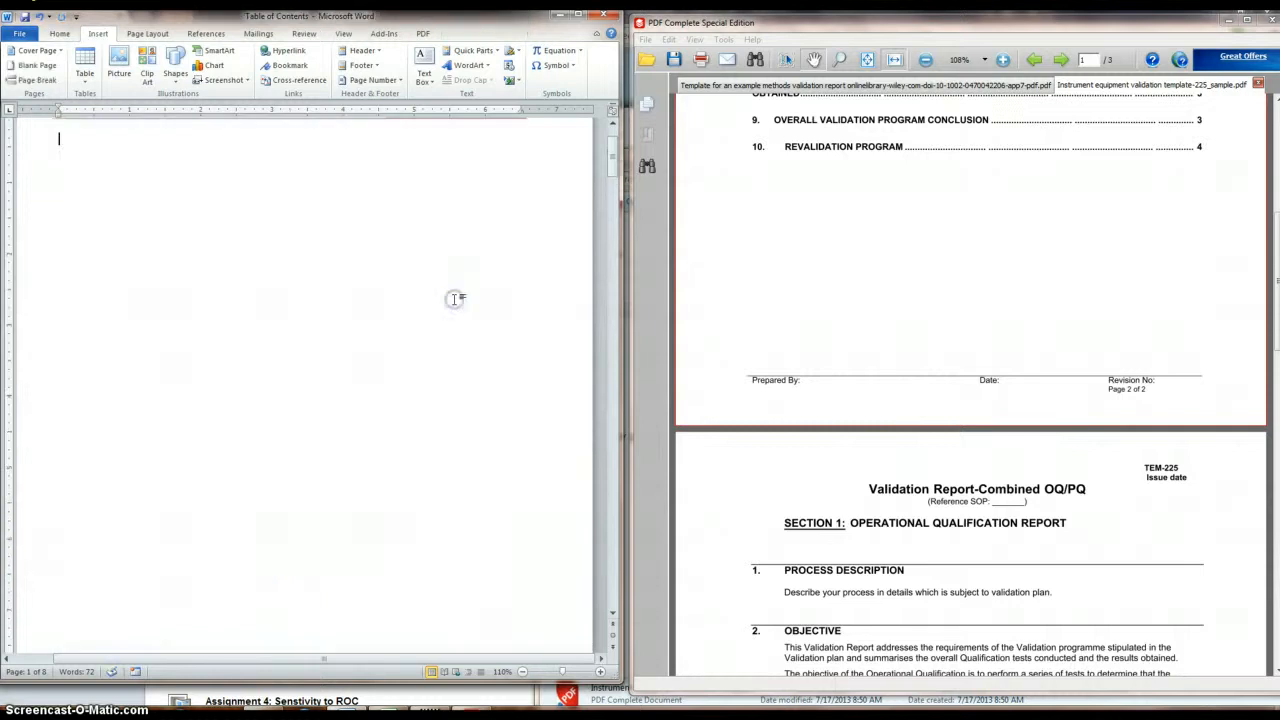
Check the header and footer throughout the document's pages against the PDF template
{"action": "left_click", "coordinate": [337, 291]}
{"action": "scroll", "coordinate": [332, 291], "scroll_direction": "up", "scroll_amount": 3}
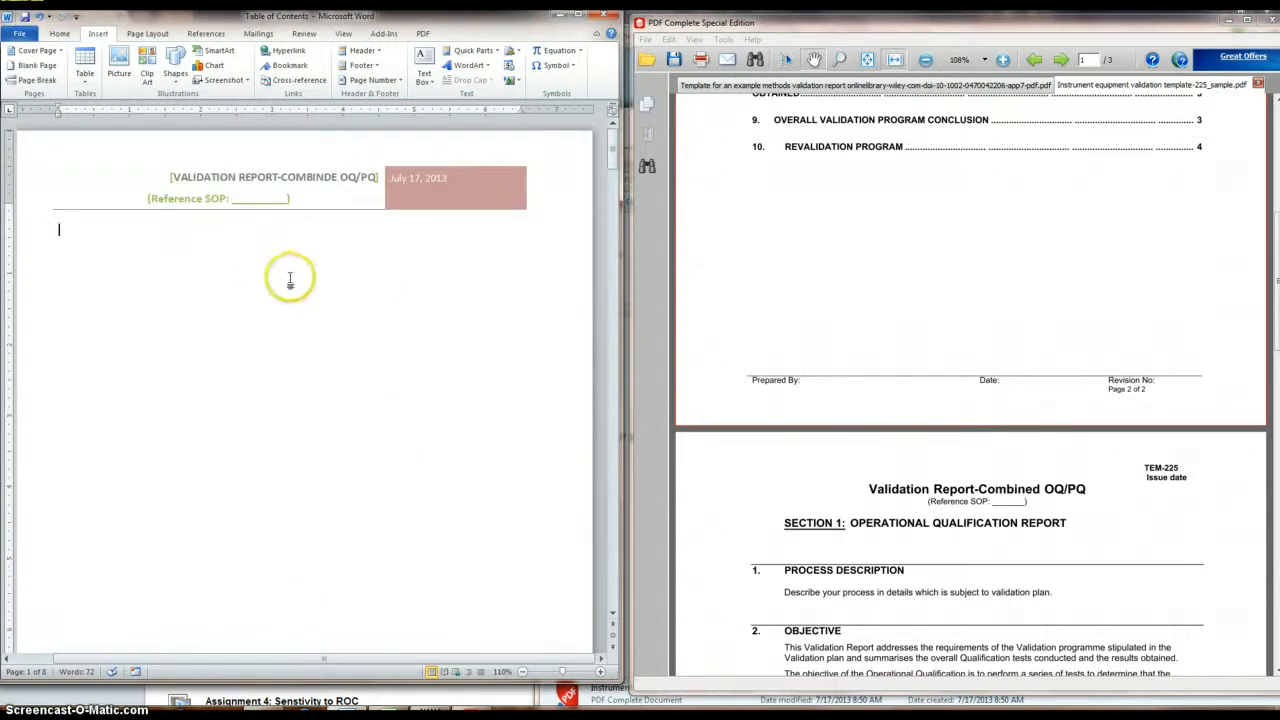
{"action": "left_click", "coordinate": [885, 356]}
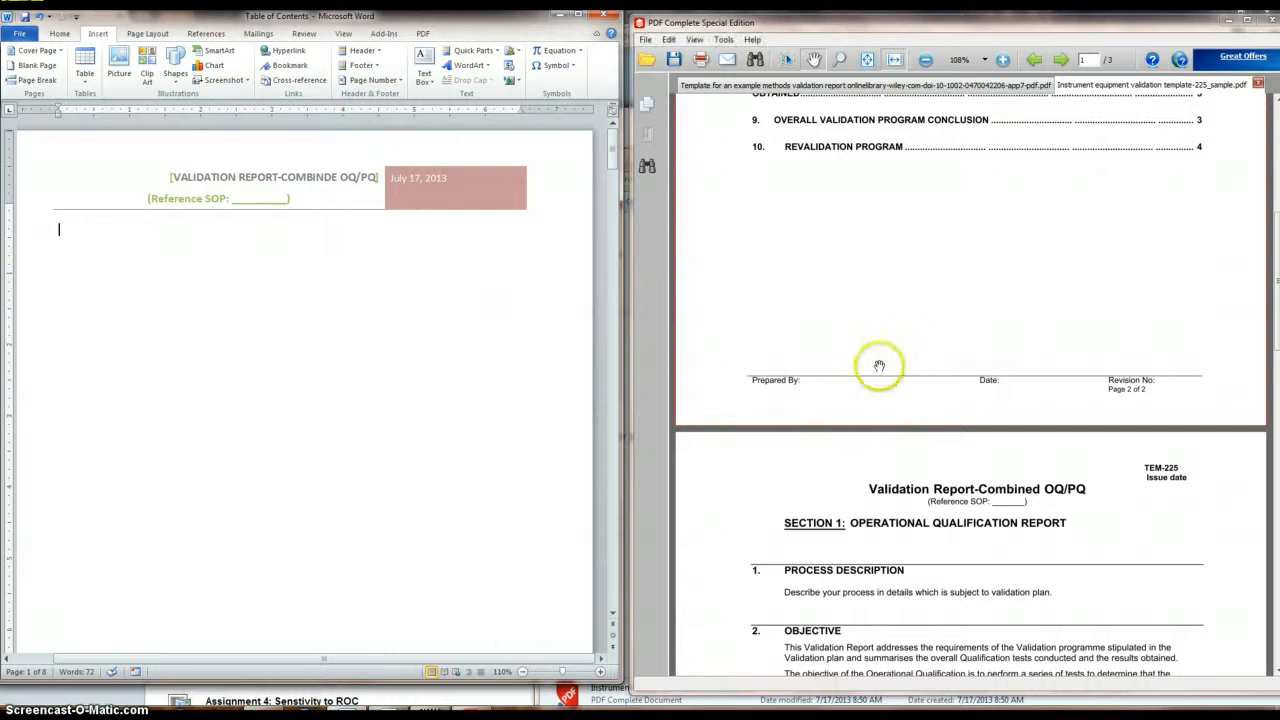
{"action": "left_click", "coordinate": [448, 369]}
{"action": "scroll", "coordinate": [390, 364], "scroll_direction": "up", "scroll_amount": 5}
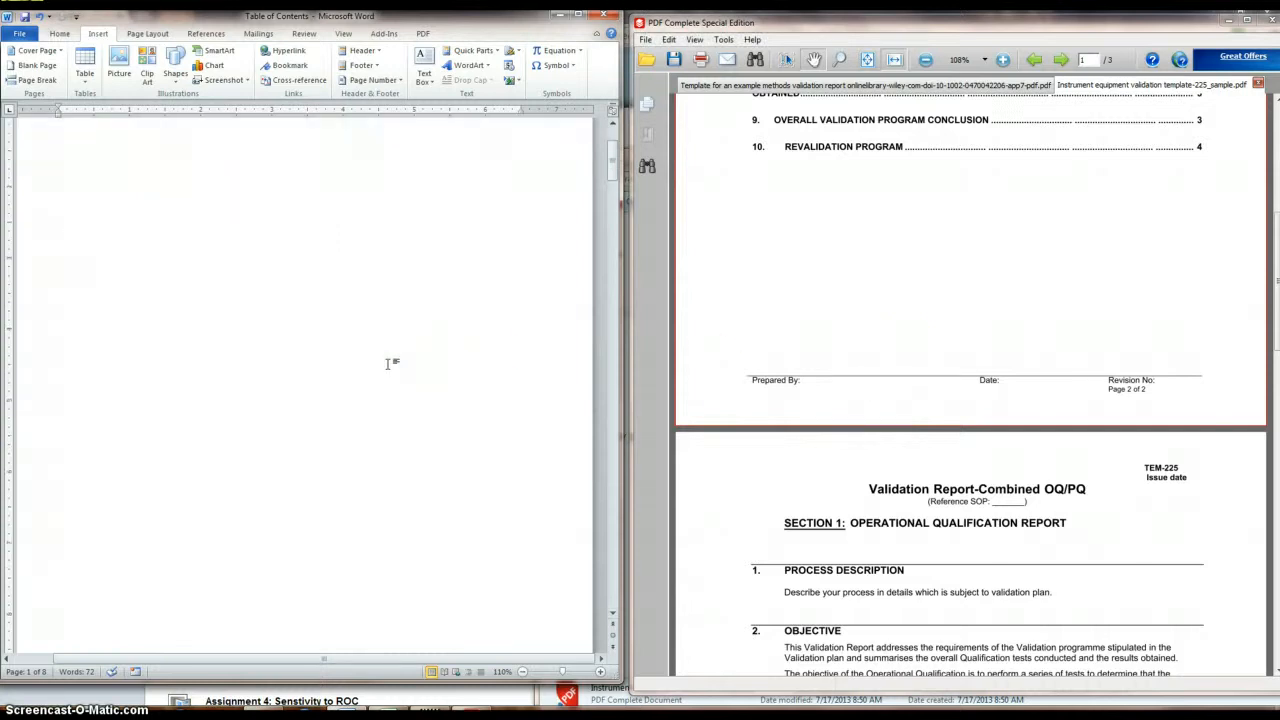
{"action": "scroll", "coordinate": [389, 364], "scroll_direction": "down", "scroll_amount": 15}
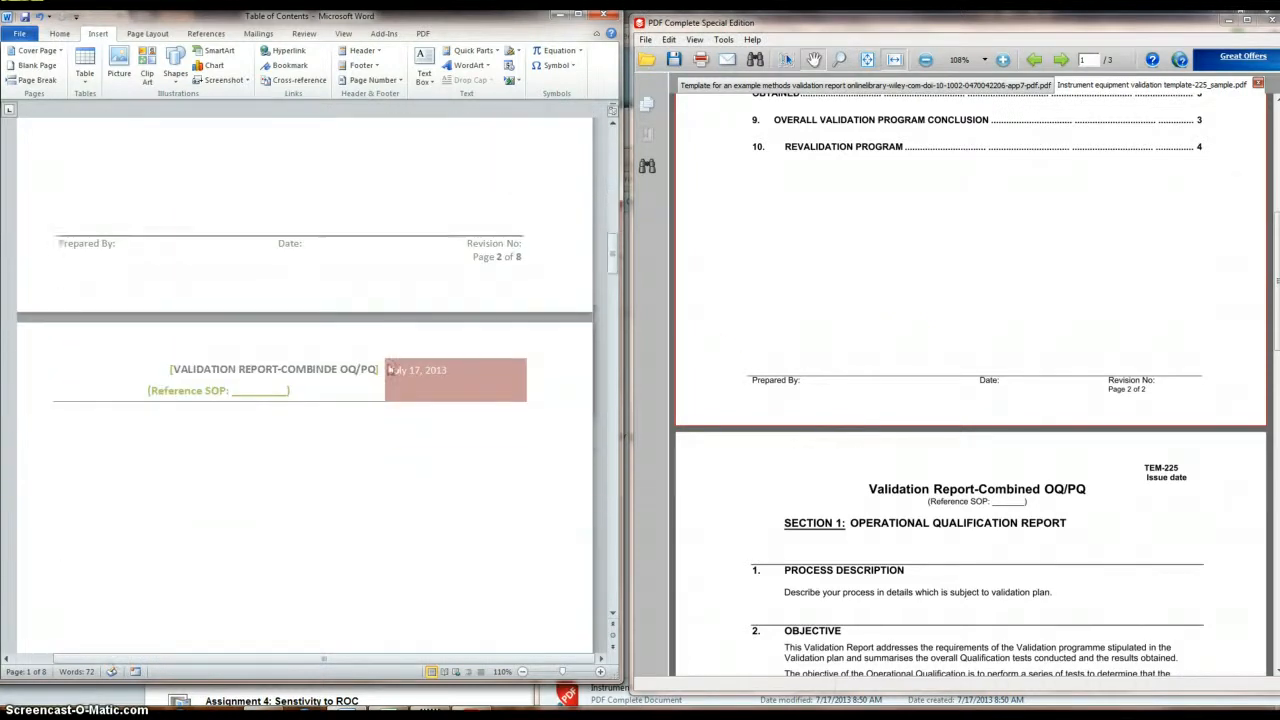
{"action": "scroll", "coordinate": [389, 364], "scroll_direction": "down", "scroll_amount": 15}
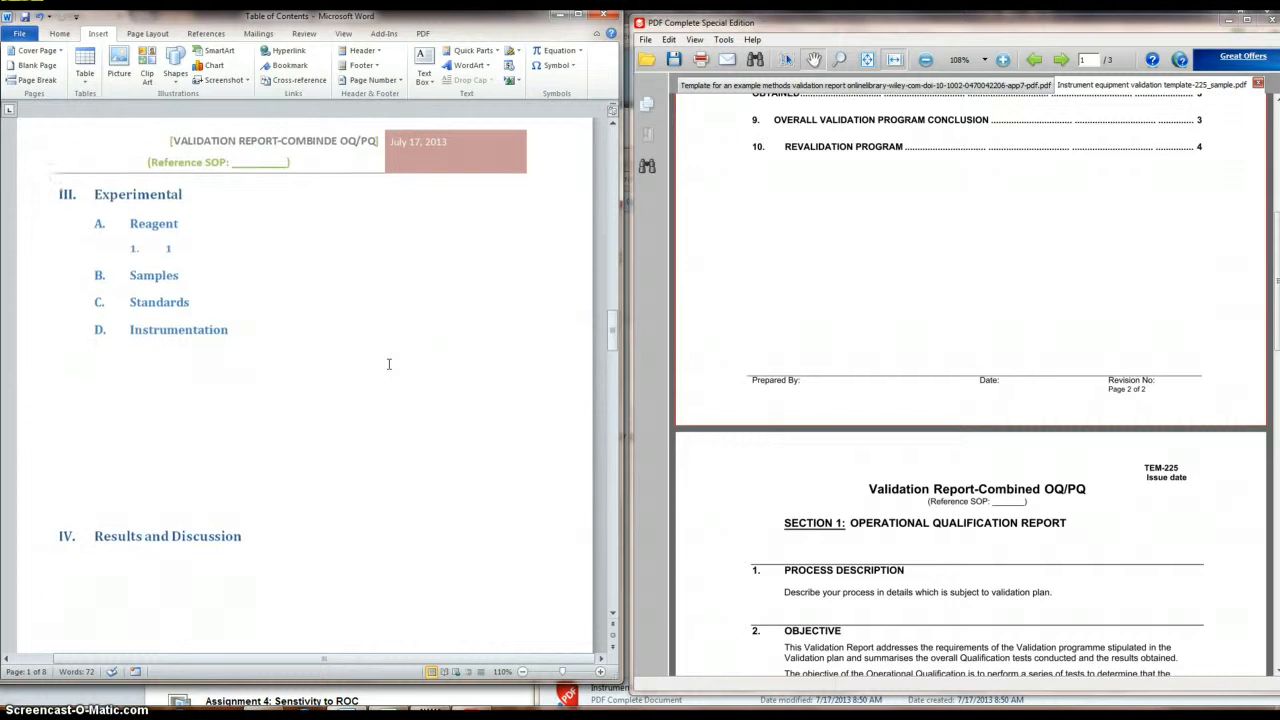
{"action": "scroll", "coordinate": [389, 364], "scroll_direction": "up", "scroll_amount": 2}
Place the cursor below the Results and Discussion heading and switch to the CalibrationLinear workbook in Excel
{"action": "left_click", "coordinate": [155, 229]}
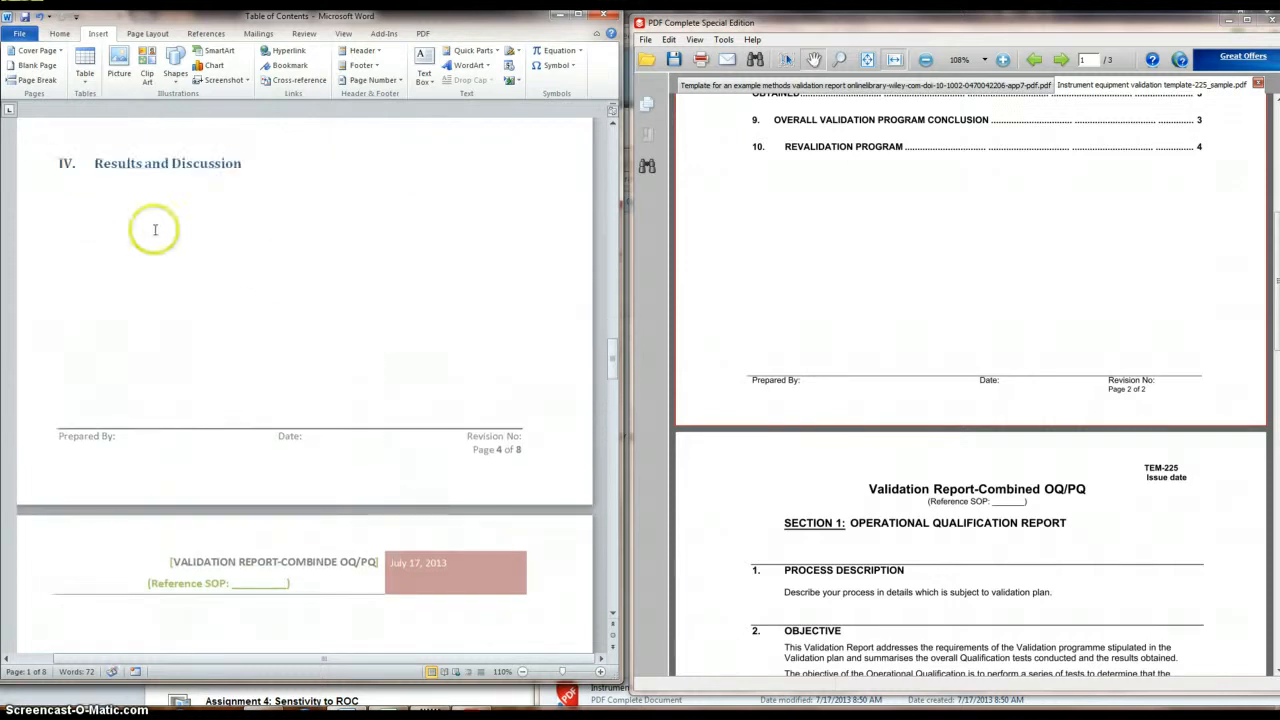
{"action": "left_click", "coordinate": [485, 397]}
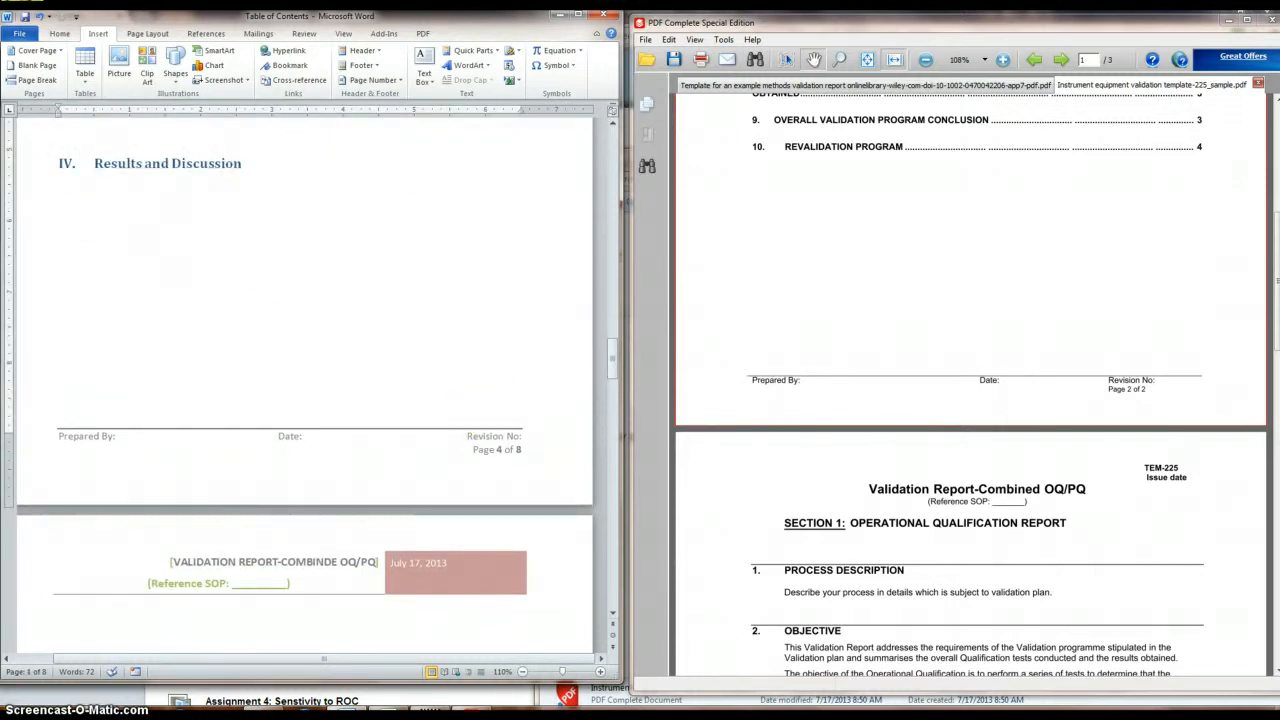
{"action": "left_click", "coordinate": [388, 712]}
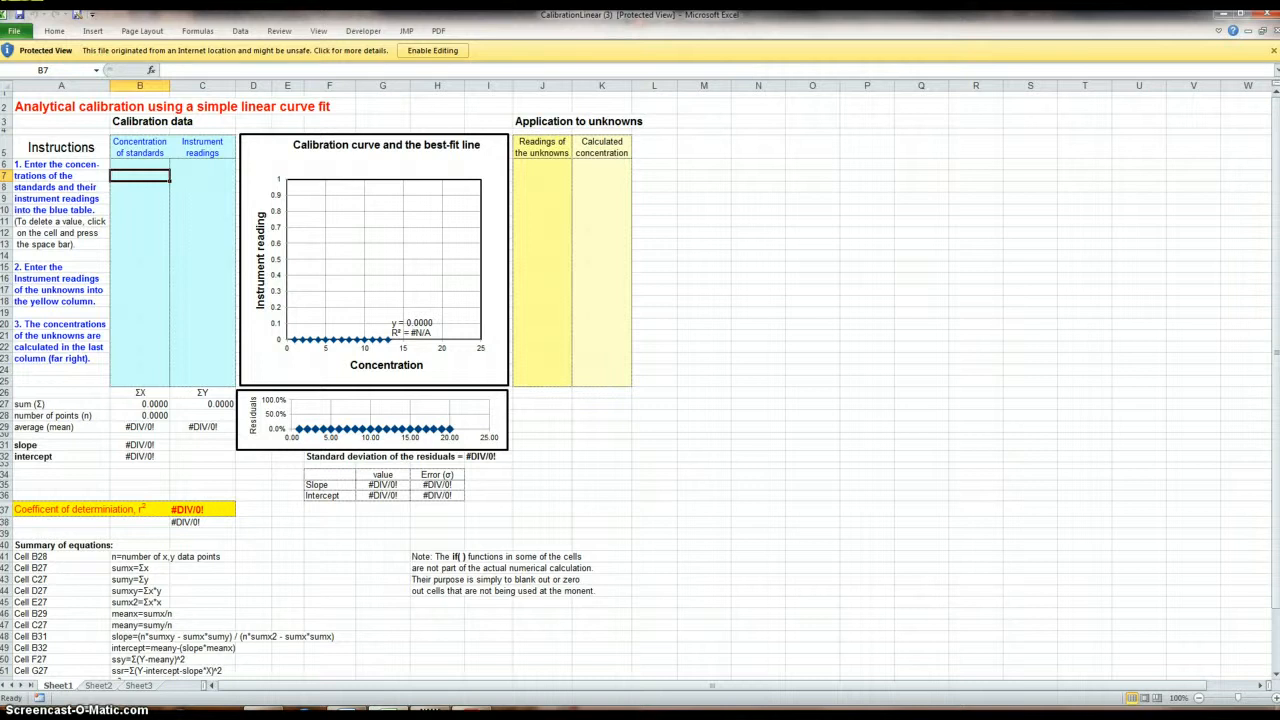
Enable editing in the CalibrationLinear workbook and copy the Calibration data table with its title, cells B3:C25
{"action": "left_click_drag", "start_coordinate": [140, 121], "coordinate": [202, 380]}
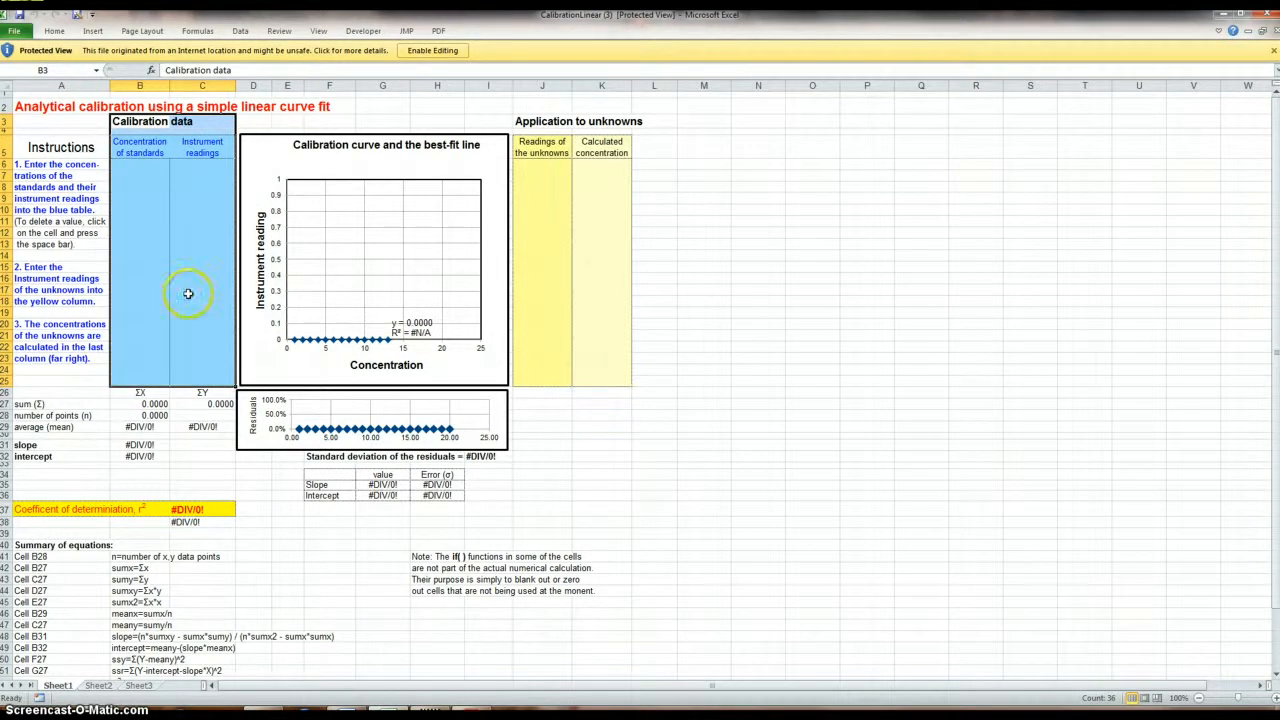
{"action": "left_click", "coordinate": [432, 50]}
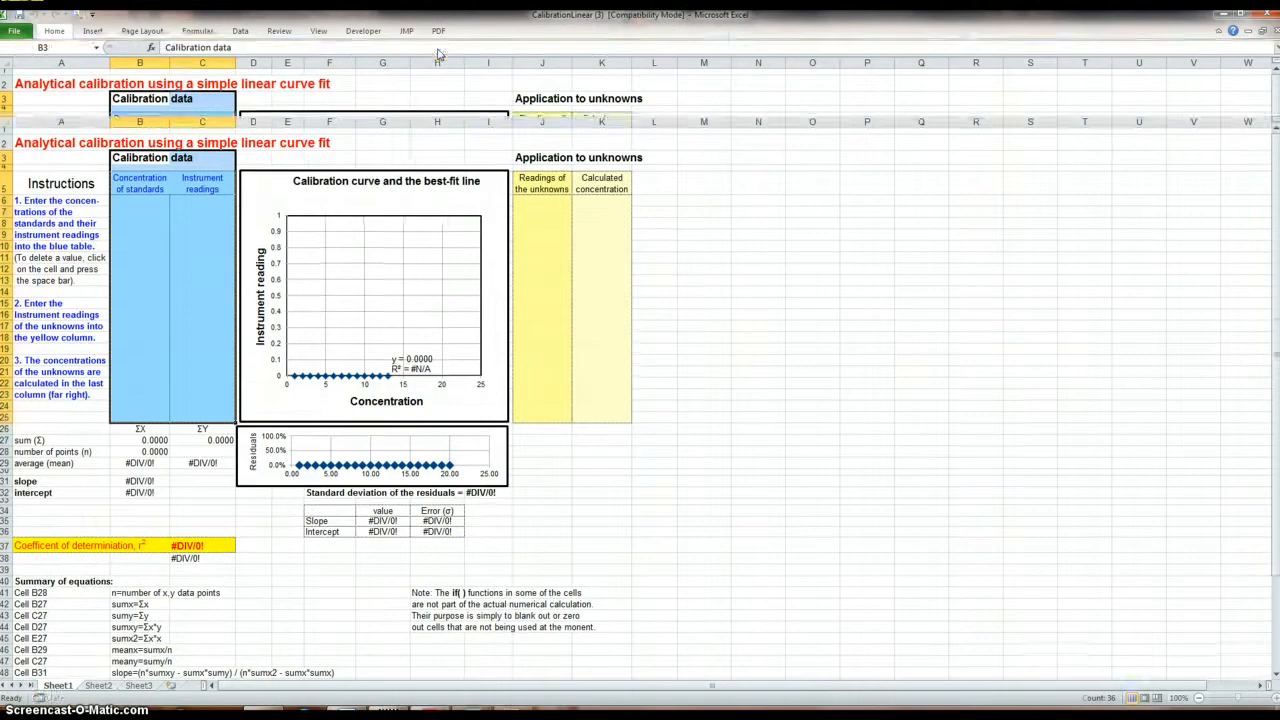
{"action": "mouse_move", "coordinate": [122, 158]}
{"action": "left_mouse_down"}
{"action": "mouse_move", "coordinate": [206, 163]}
{"action": "mouse_move", "coordinate": [214, 422]}
{"action": "left_mouse_up"}
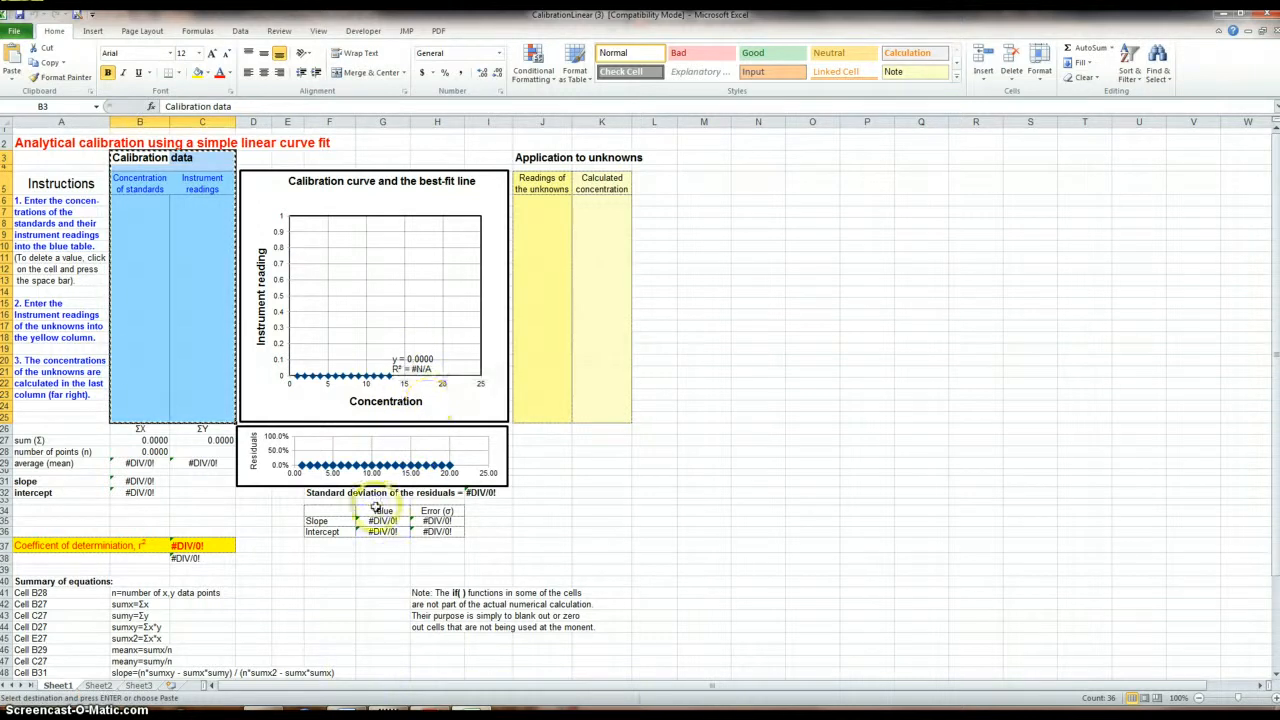
Switch to the Word report and paste the calibration table on a new line below the Results and Discussion heading
{"action": "left_click", "coordinate": [392, 560]}
{"action": "left_click", "coordinate": [385, 362]}
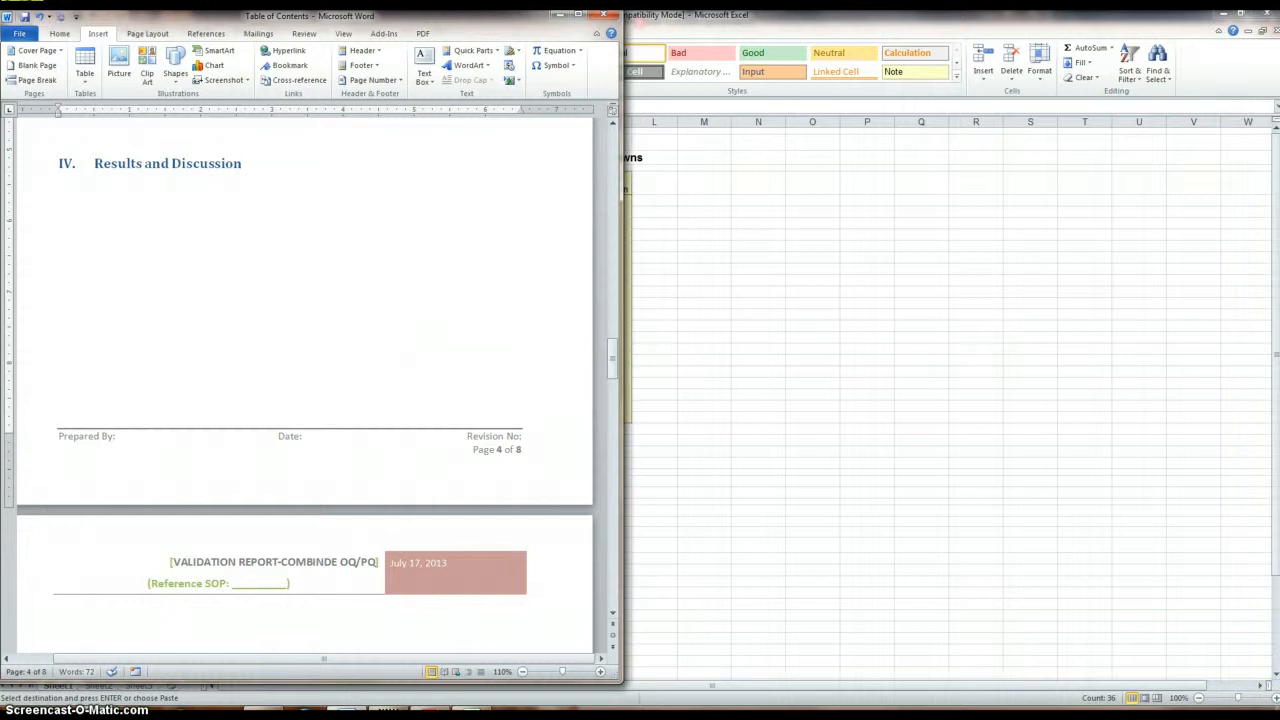
{"action": "key", "text": "Return"}
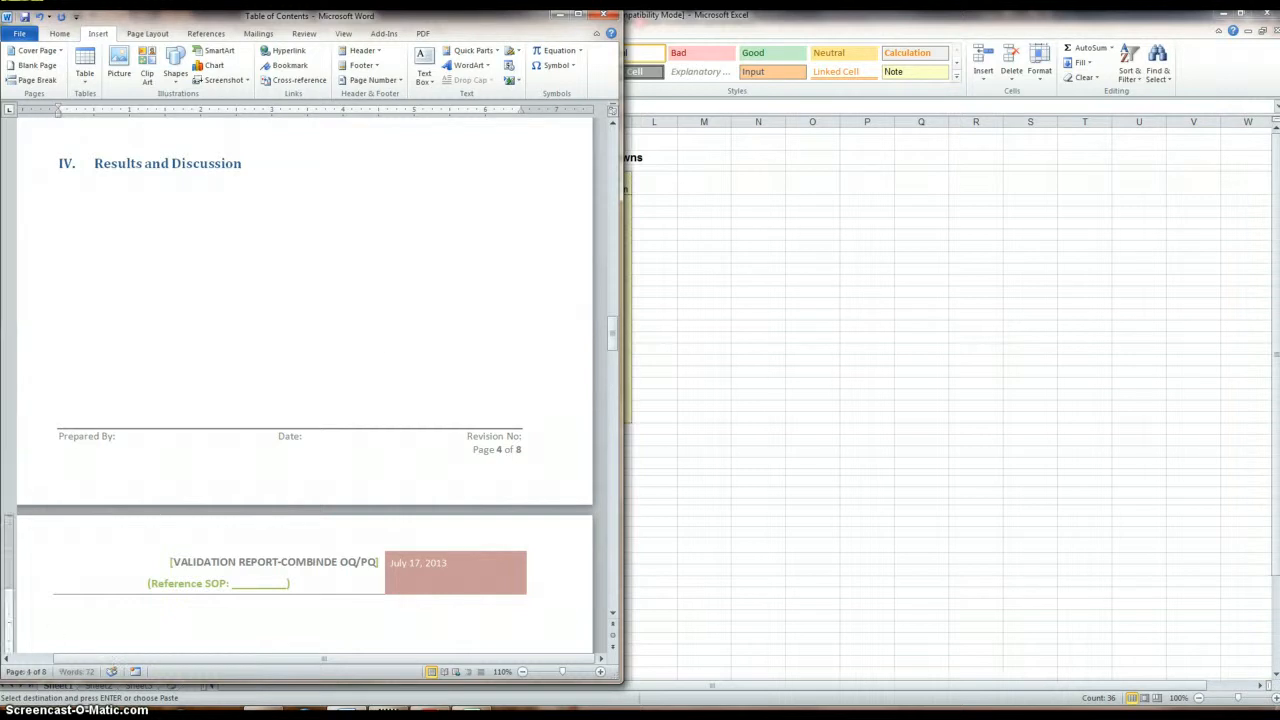
{"action": "key", "text": "ctrl+v"}
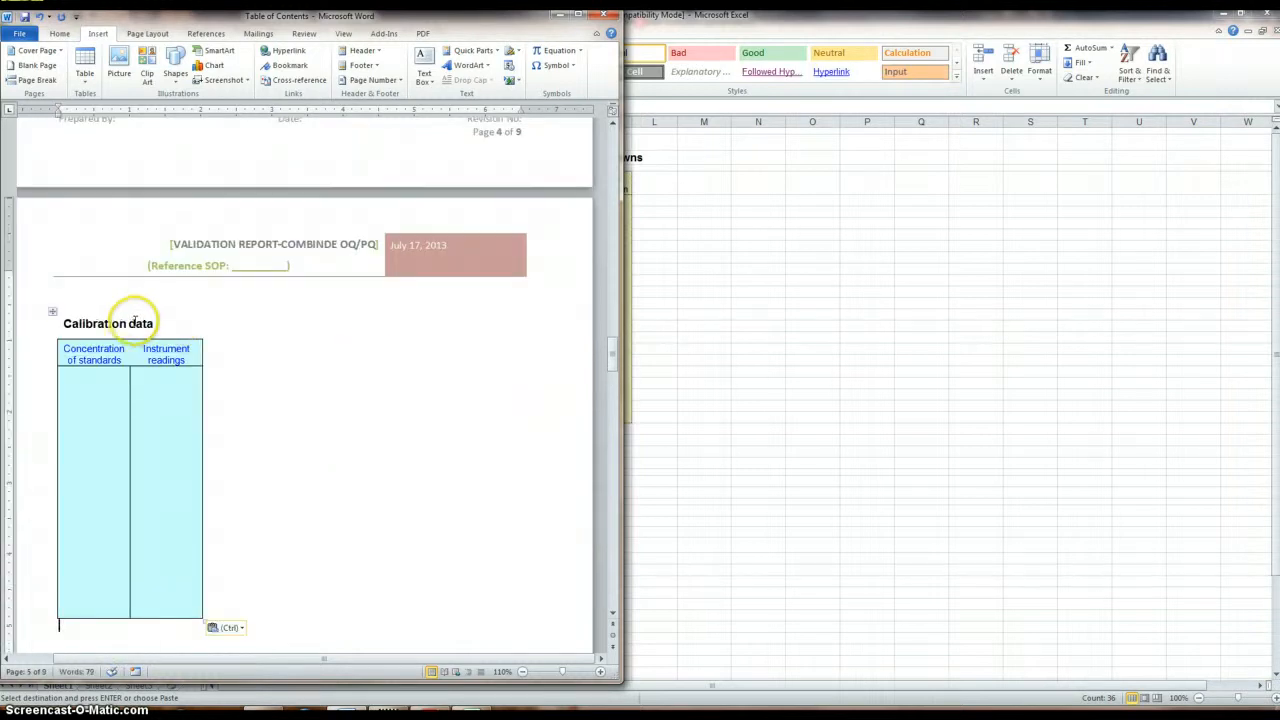
Prefix the pasted table's title with "Table 1:" so that it reads "Table 1:Calibration data"
{"action": "left_click", "coordinate": [65, 323]}
{"action": "type", "text": "T"}
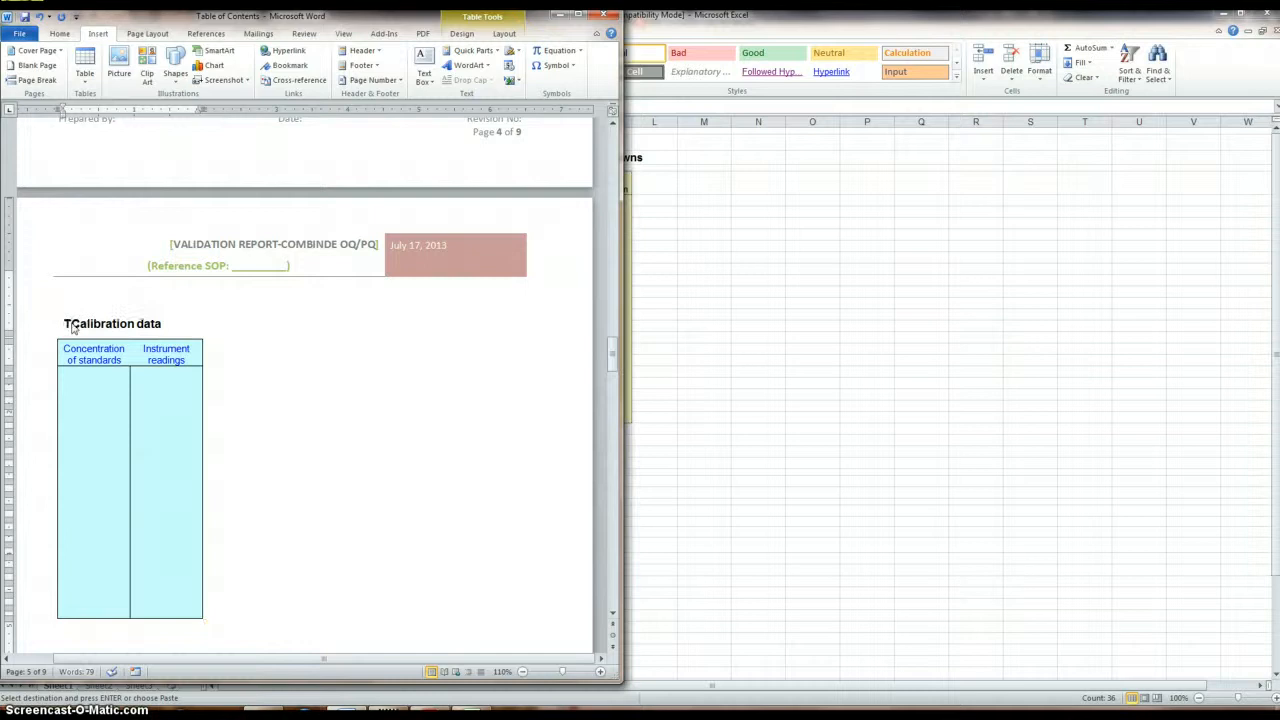
{"action": "type", "text": "able"}
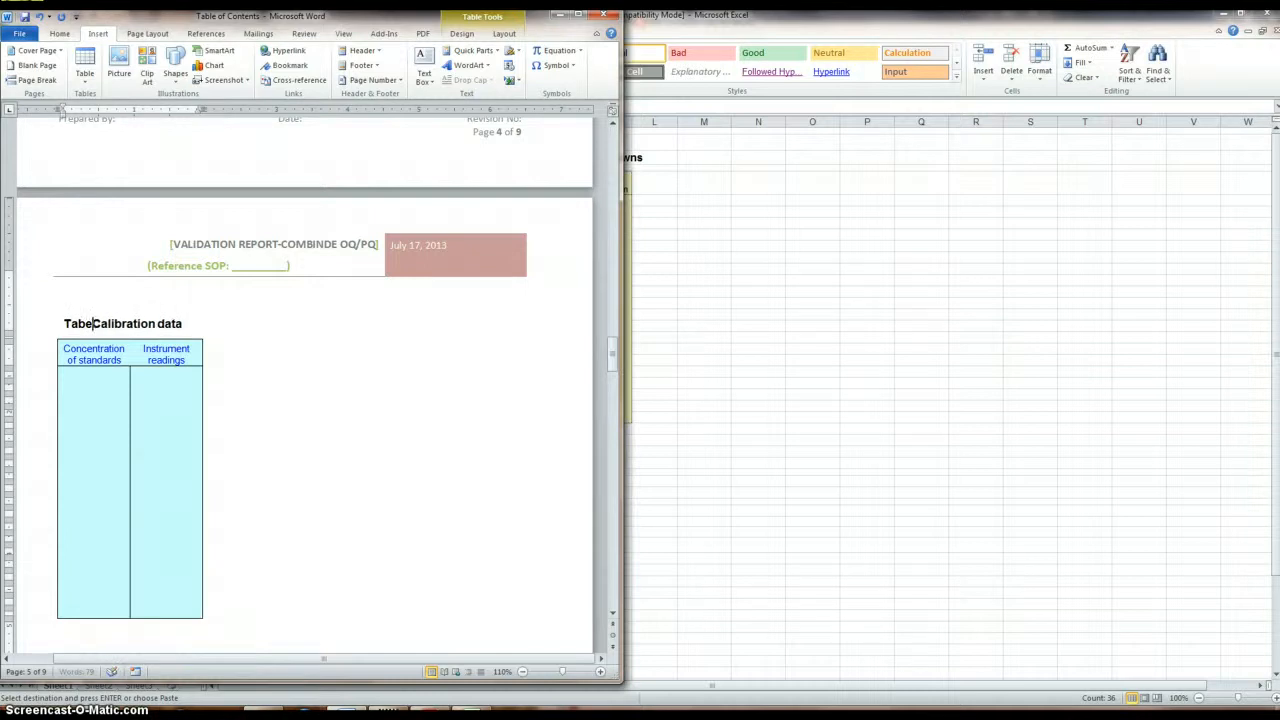
{"action": "key", "text": "BackSpace"}
{"action": "key", "text": "BackSpace"}
{"action": "type", "text": "l"}
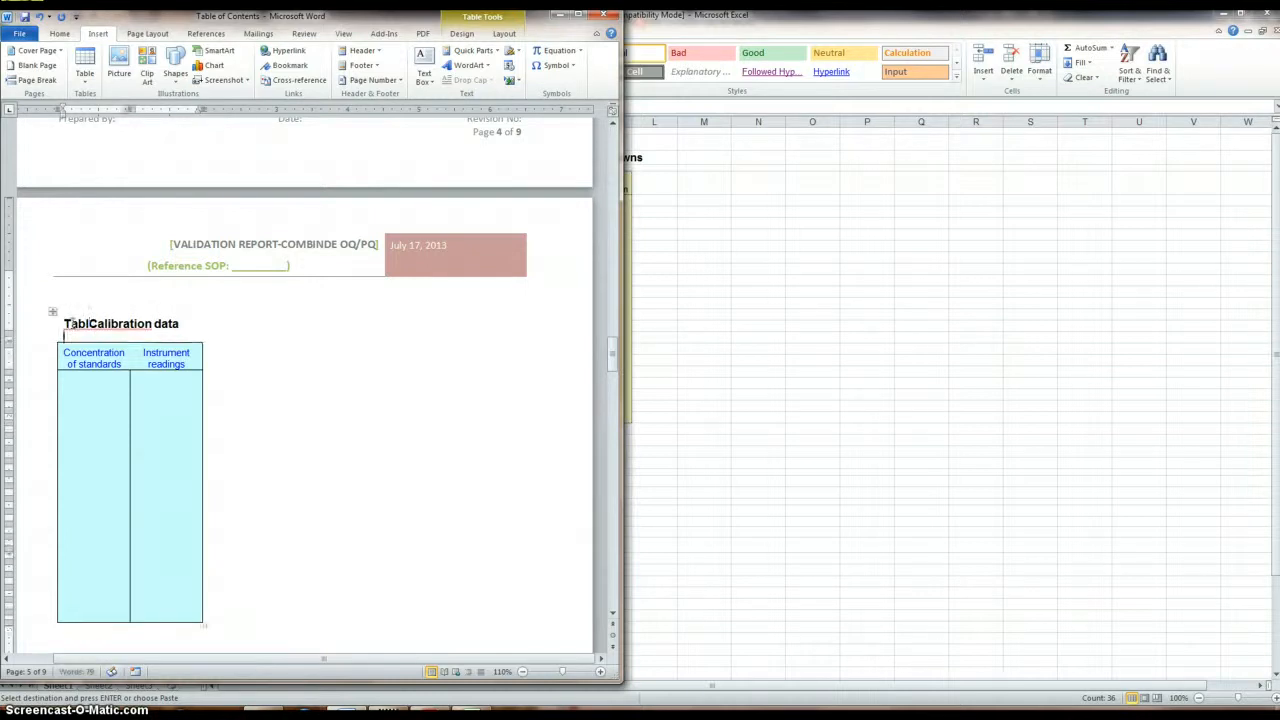
{"action": "key", "text": "BackSpace"}
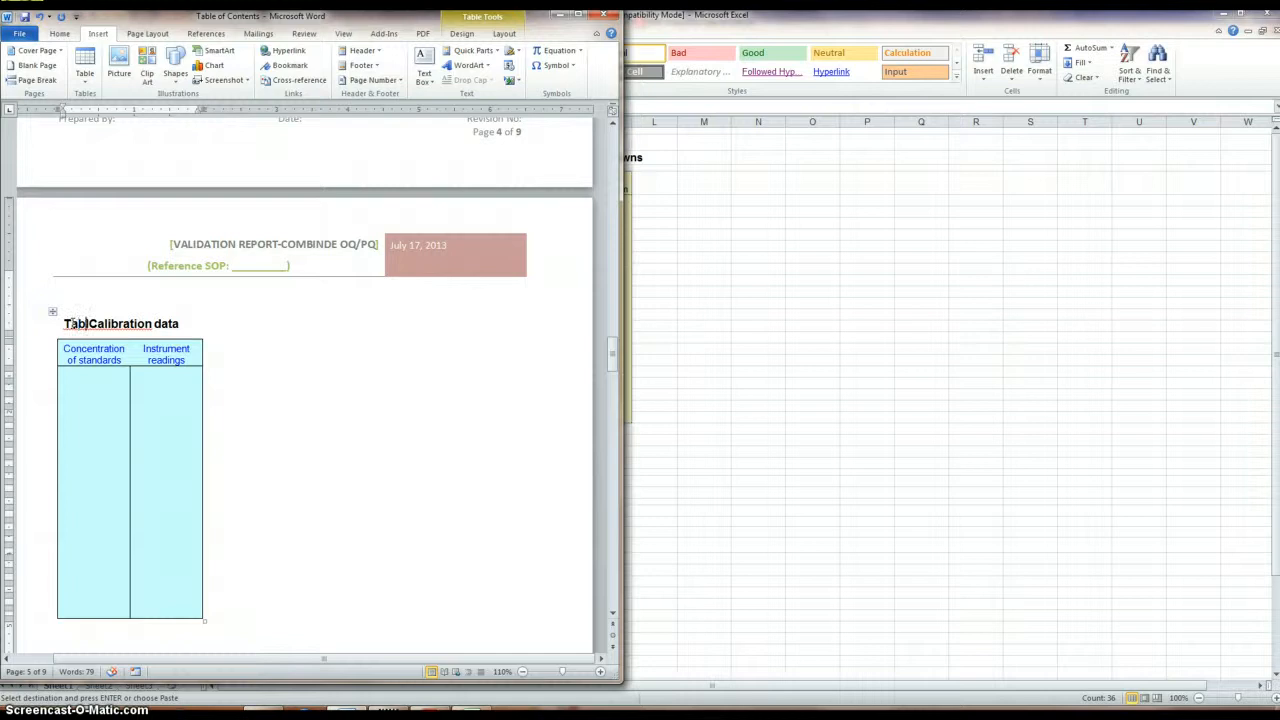
{"action": "type", "text": "e 1;"}
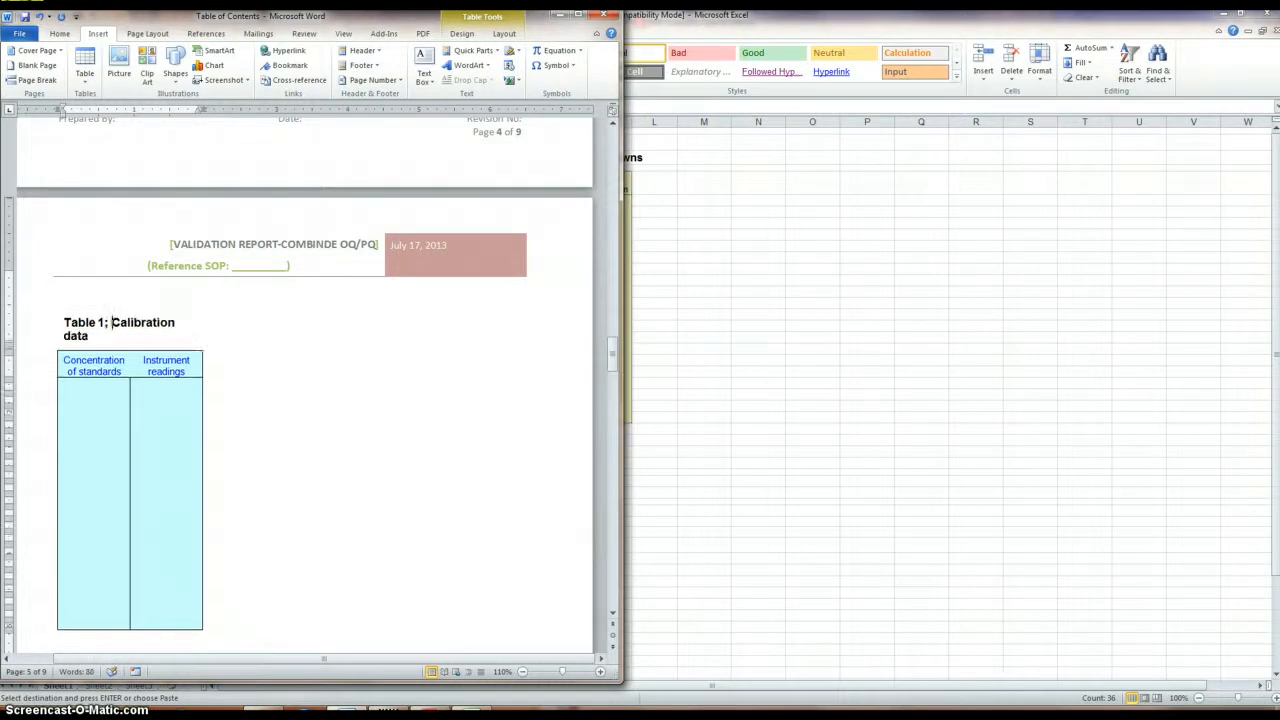
{"action": "key", "text": "BackSpace"}
{"action": "key", "text": "BackSpace"}
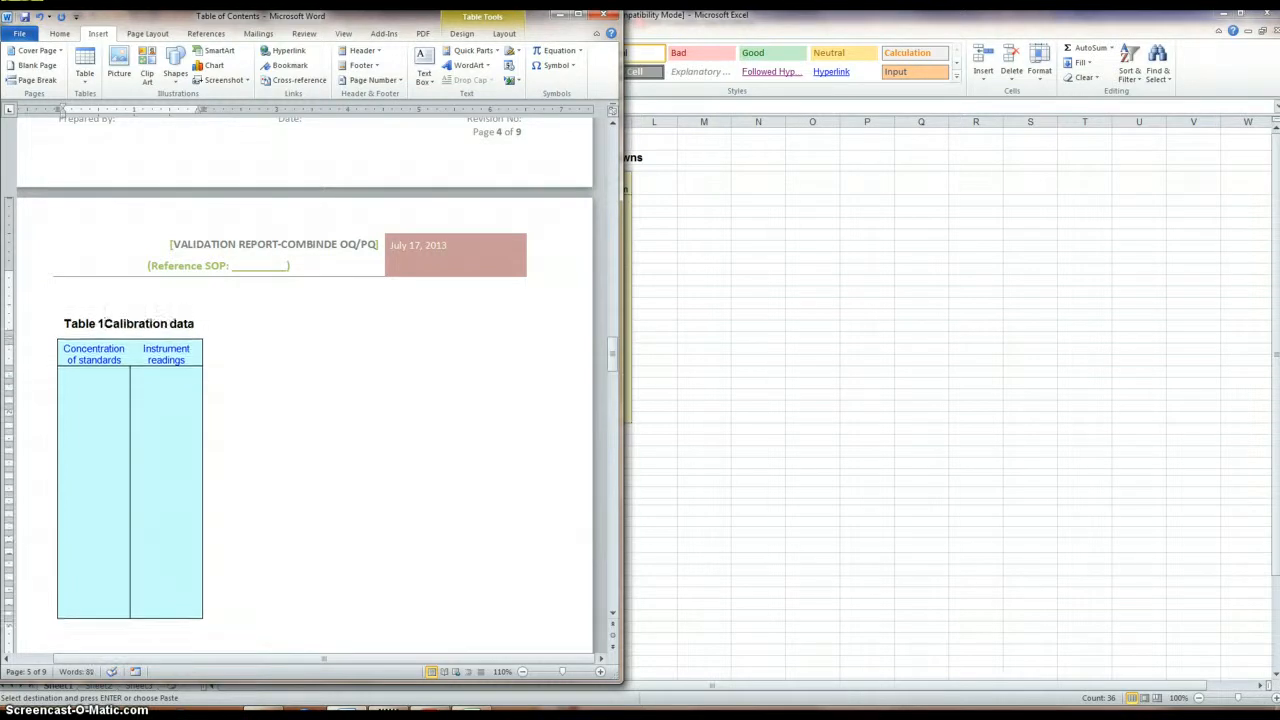
{"action": "type", "text": ":"}
Add three blank lines at the end of the calibration table
{"action": "left_click", "coordinate": [345, 571]}
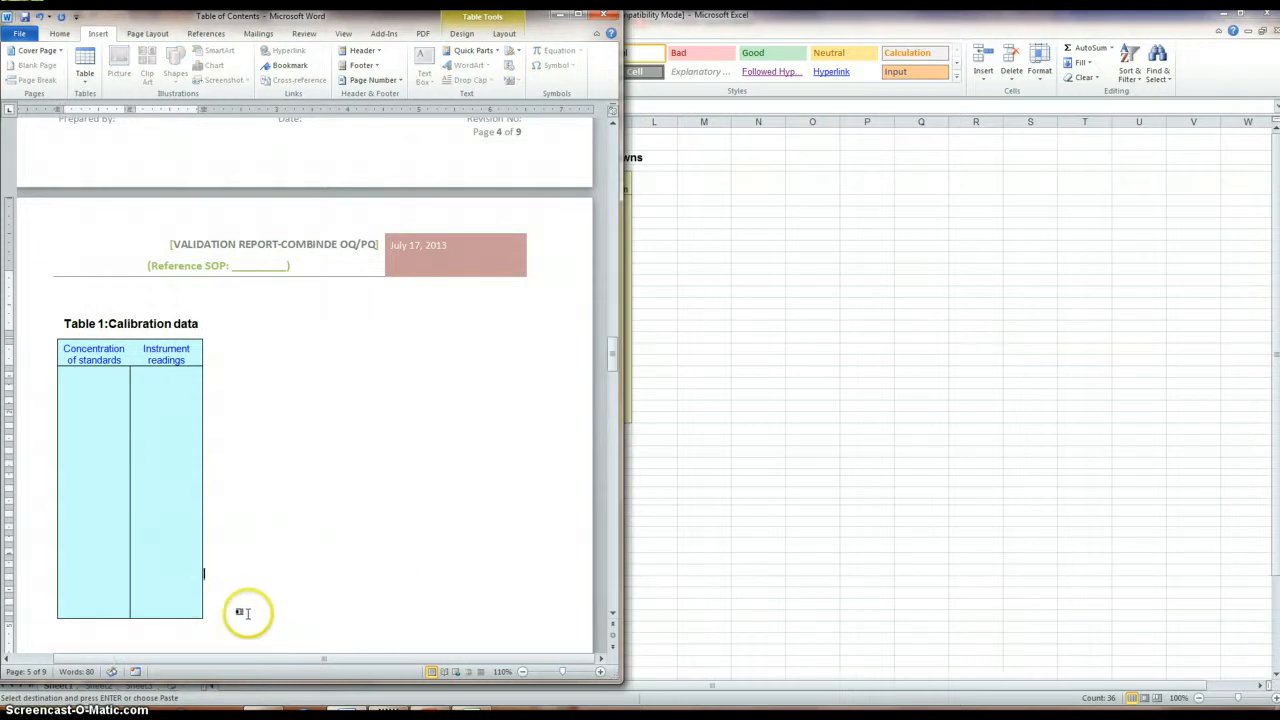
{"action": "left_click", "coordinate": [218, 616]}
{"action": "key", "text": "Return"}
{"action": "key", "text": "Return"}
{"action": "key", "text": "Return"}
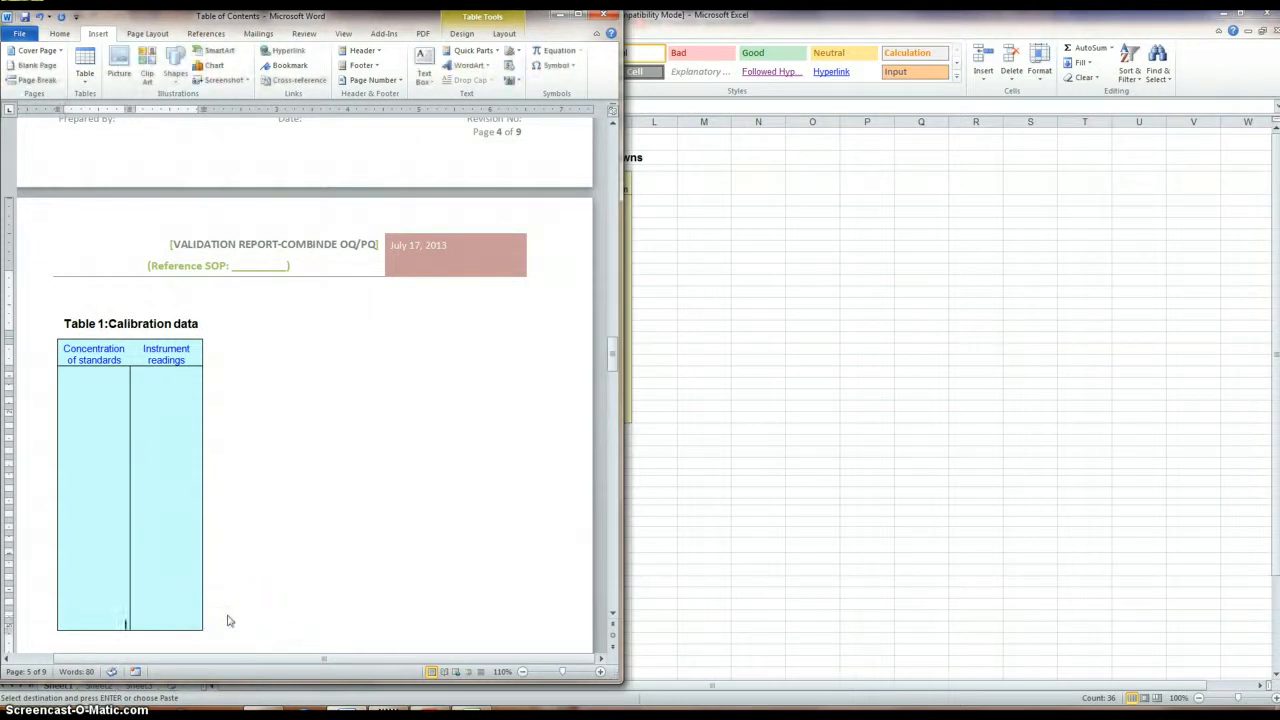
{"action": "left_click", "coordinate": [256, 613]}
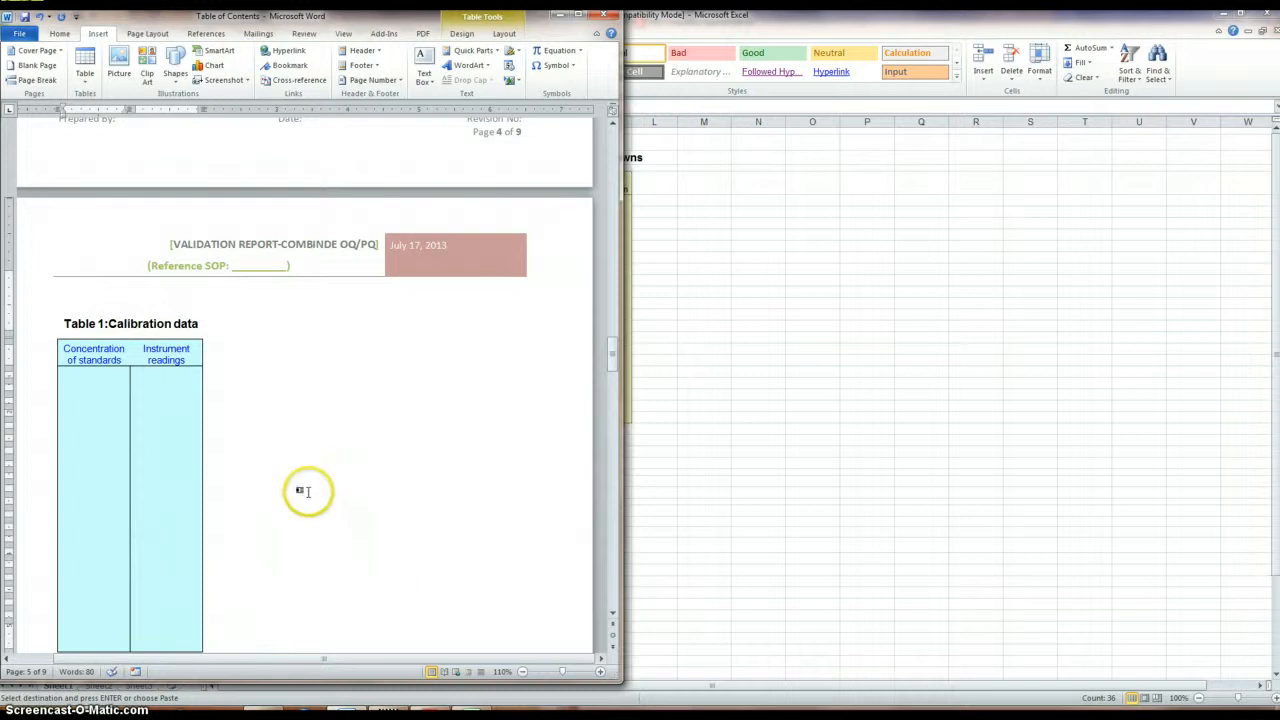
Start a note directly beneath the table with "* =" and revert the automatic bullet to a plain asterisk
{"action": "scroll", "coordinate": [260, 431], "scroll_direction": "down", "scroll_amount": 3}
{"action": "left_click", "coordinate": [265, 487]}
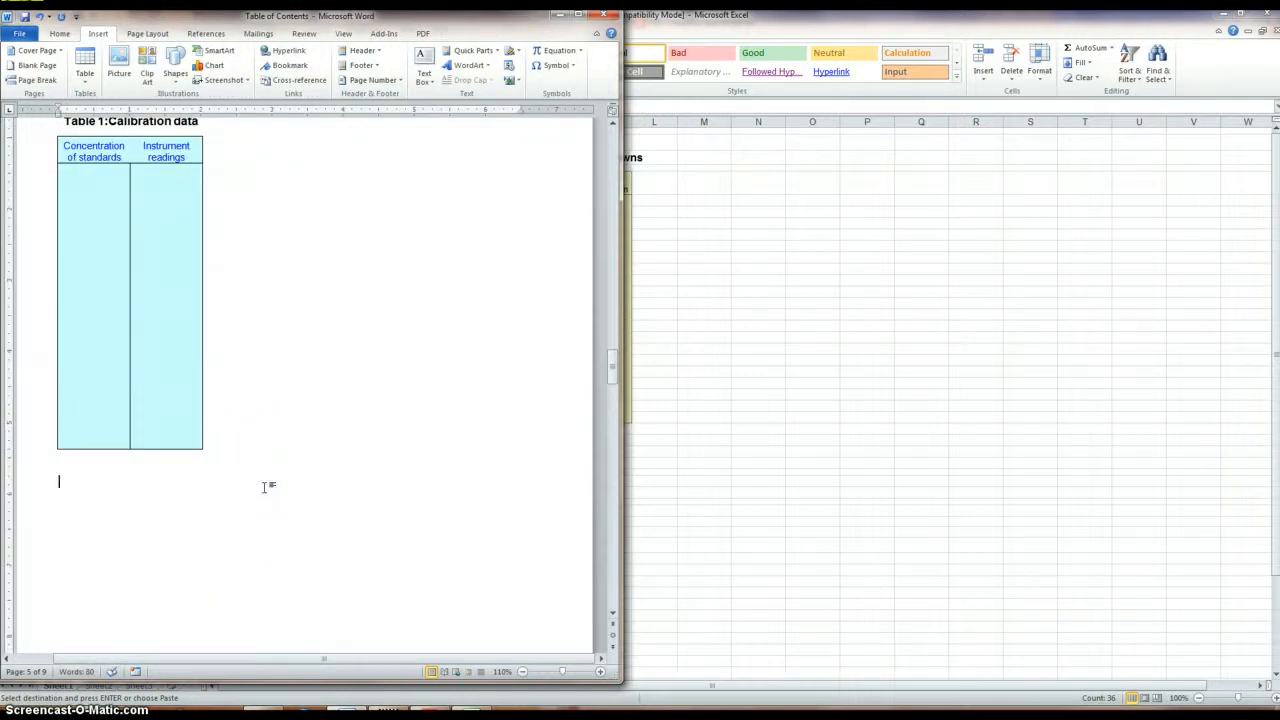
{"action": "scroll", "coordinate": [268, 426], "scroll_direction": "up", "scroll_amount": 1}
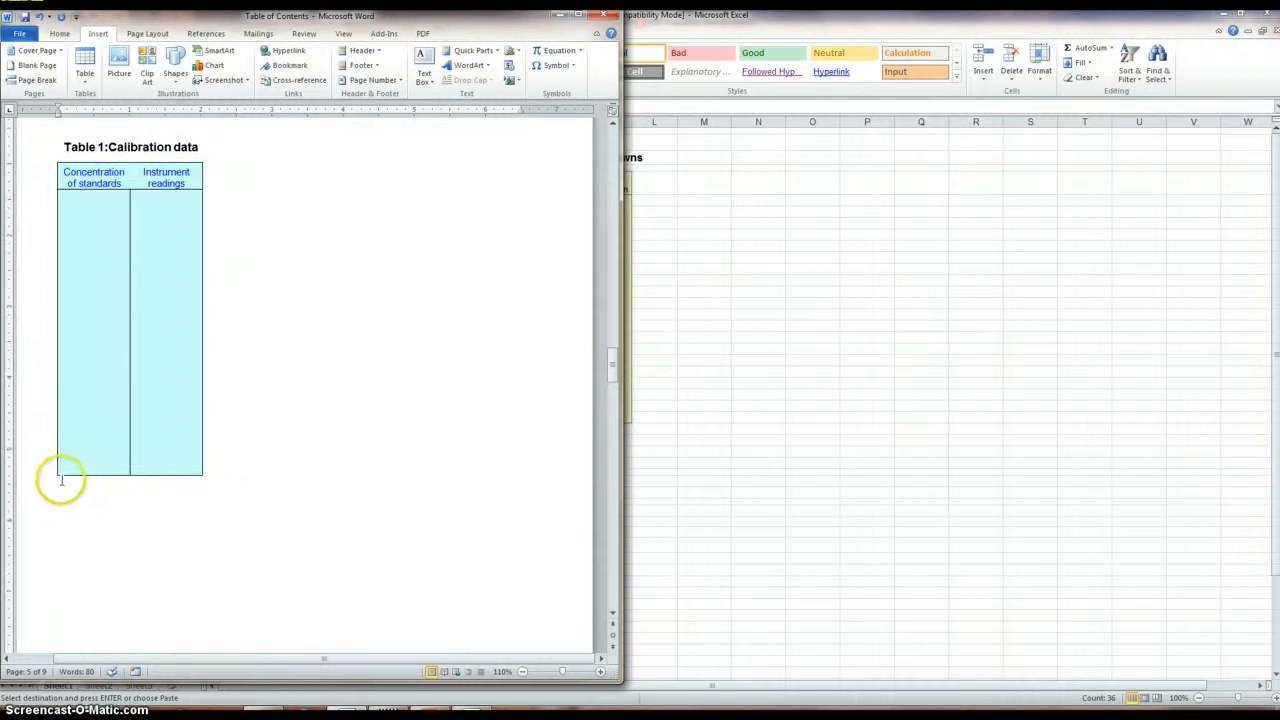
{"action": "left_click", "coordinate": [60, 480]}
{"action": "left_click", "coordinate": [194, 494]}
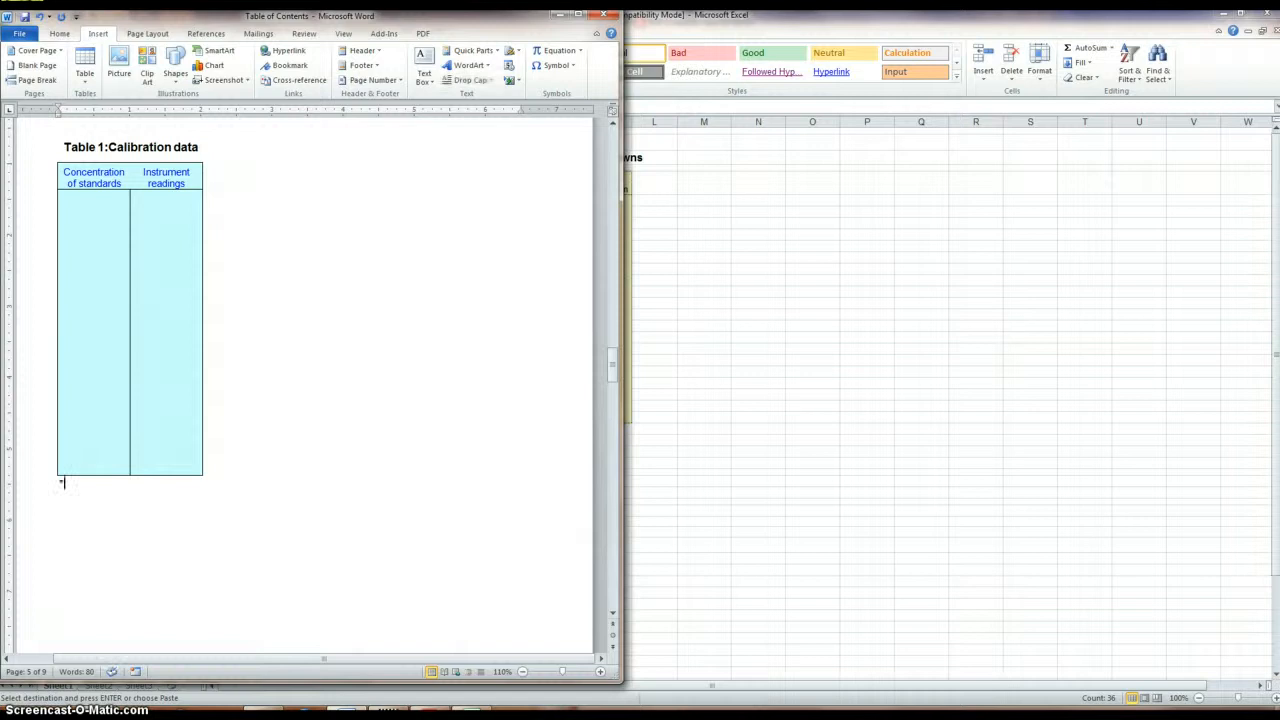
{"action": "type", "text": "• ="}
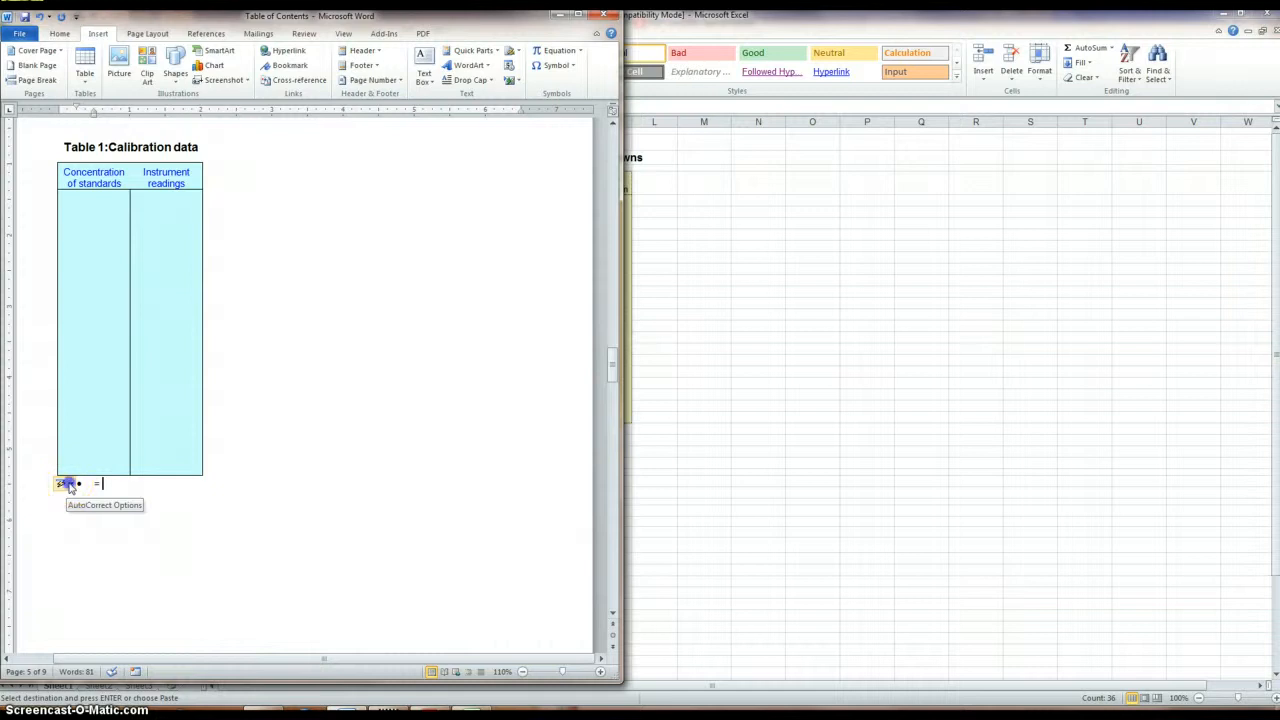
{"action": "left_click", "coordinate": [69, 486]}
{"action": "left_click", "coordinate": [84, 496]}
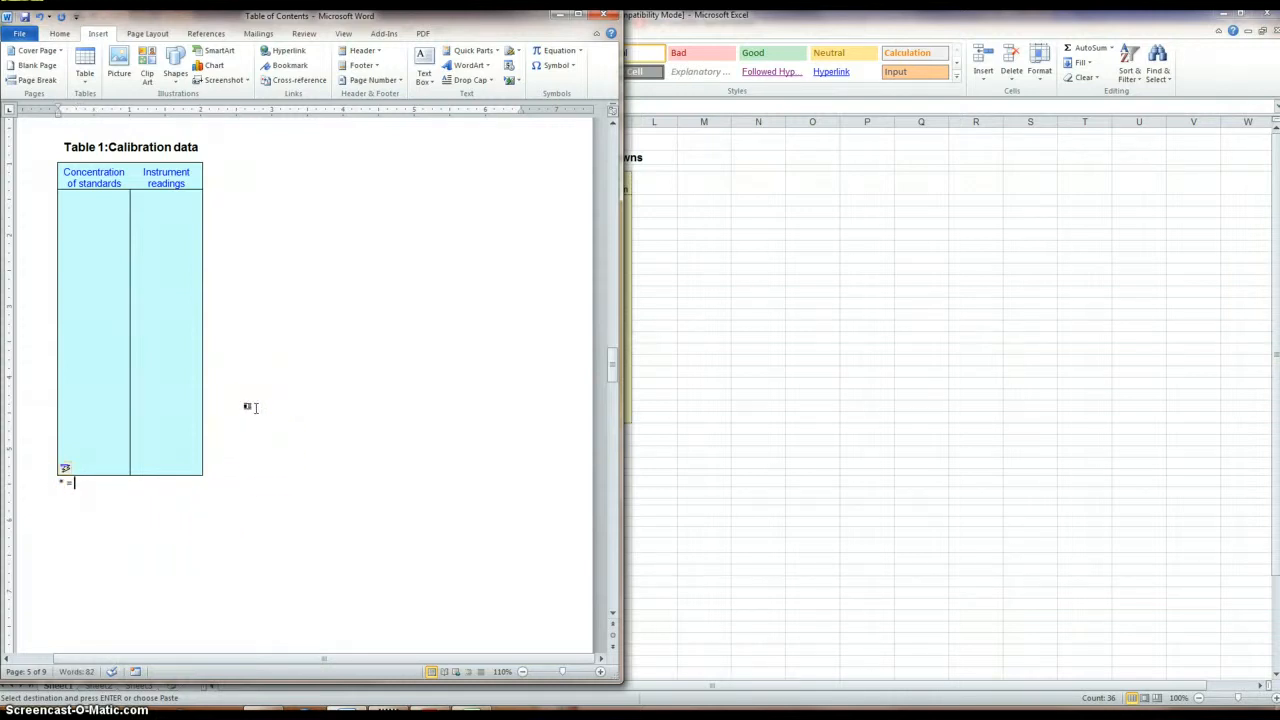
Complete the note beneath the table with the text "units of mg/ml"
{"action": "type", "text": "mx"}
{"action": "key", "text": "BackSpace"}
{"action": "type", "text": "imum"}
{"action": "key", "text": "BackSpace"}
{"action": "key", "text": "BackSpace"}
{"action": "key", "text": "BackSpace"}
{"action": "key", "text": "BackSpace"}
{"action": "type", "text": "units of mg/ml"}
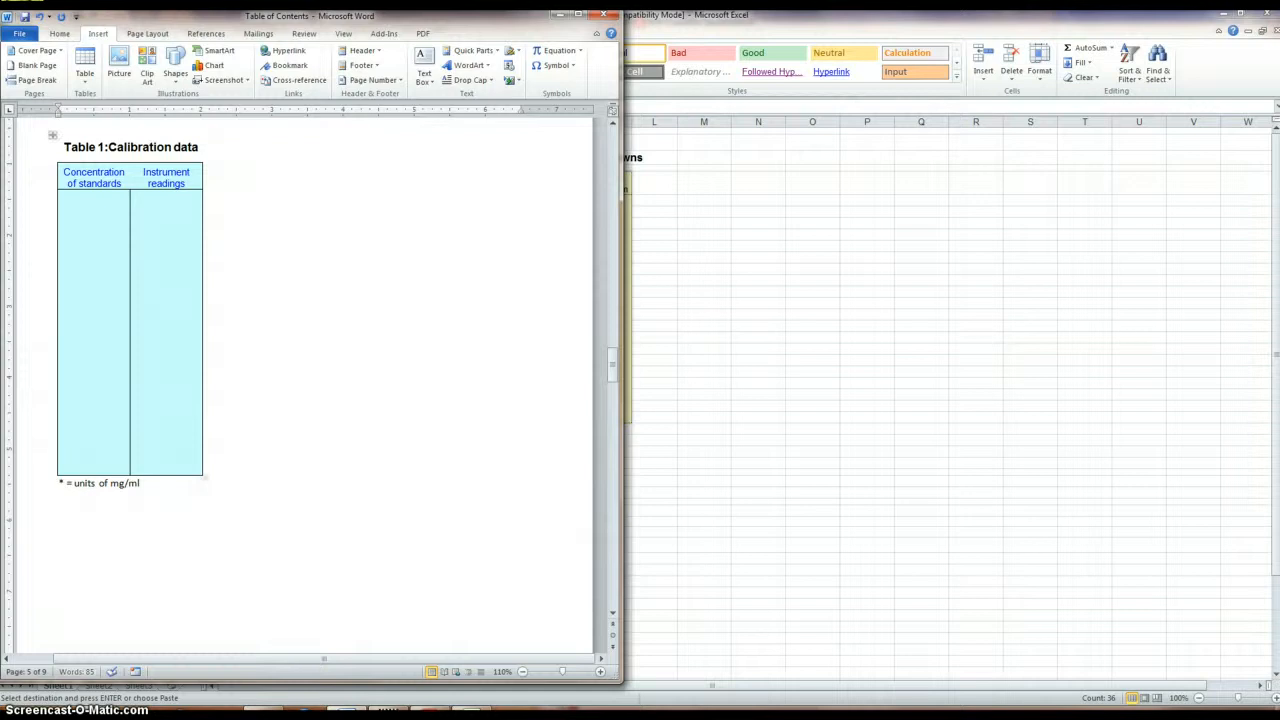
Add an asterisk after "Concentration" in the table's first column heading
{"action": "left_click", "coordinate": [62, 510]}
{"action": "left_click", "coordinate": [124, 175]}
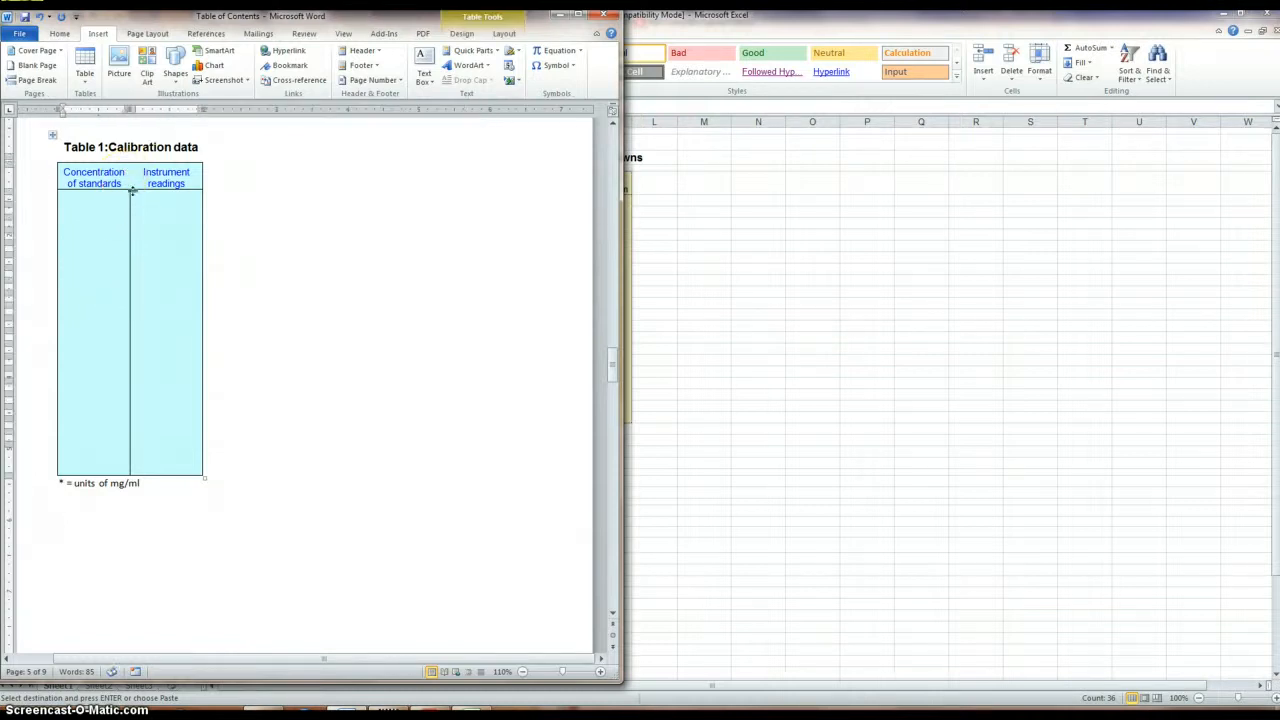
{"action": "type", "text": "*"}
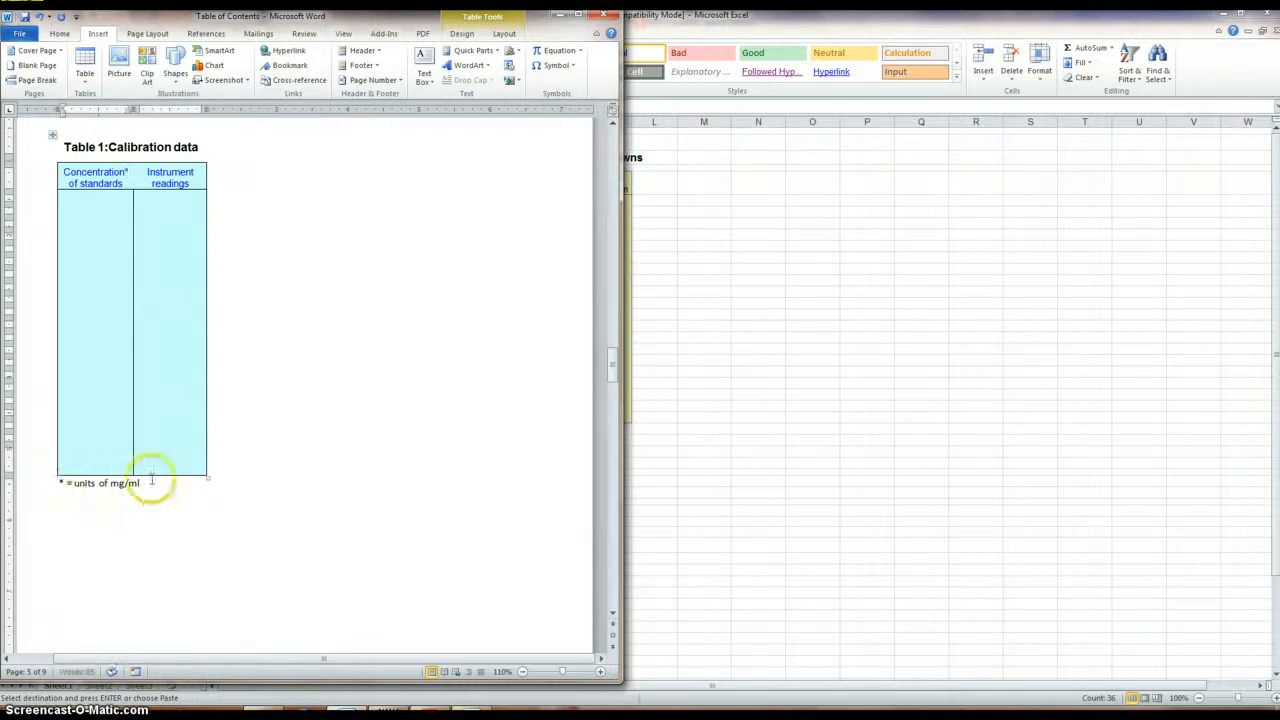
Insert a page break below the table note and add a Simple Text Box at the start of the new page
{"action": "left_click", "coordinate": [186, 571]}
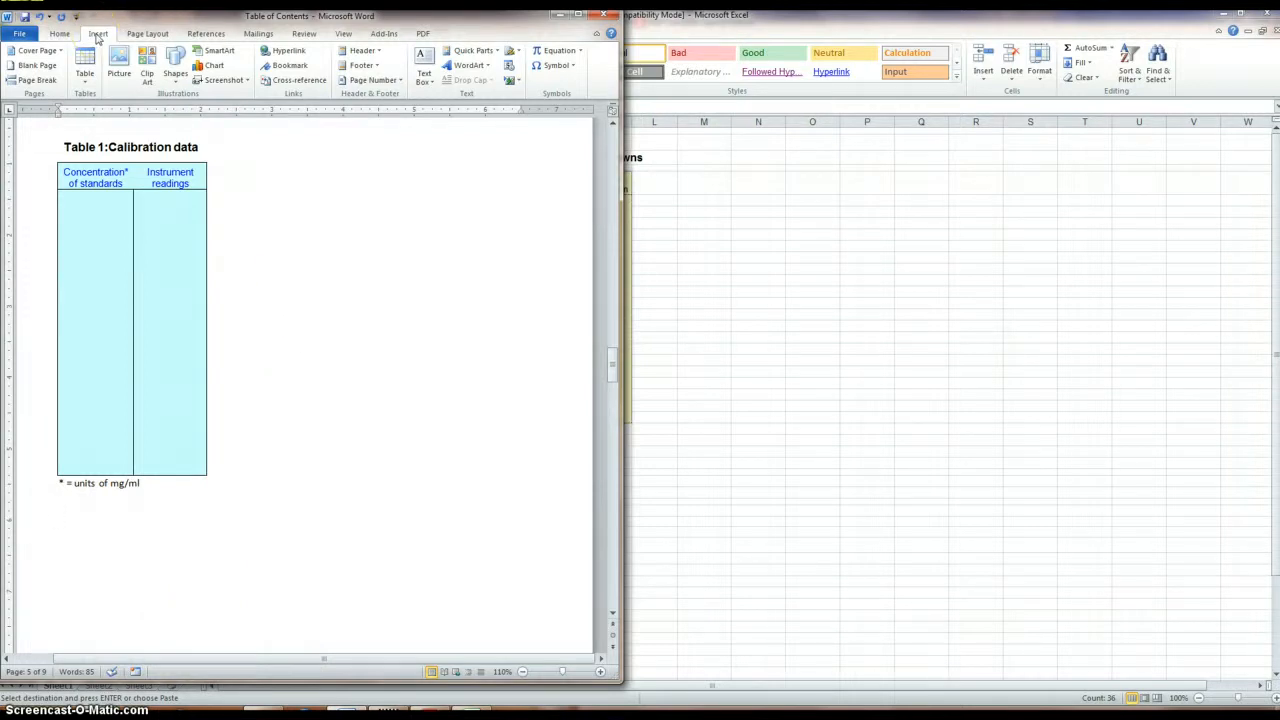
{"action": "key", "text": "ctrl+Return"}
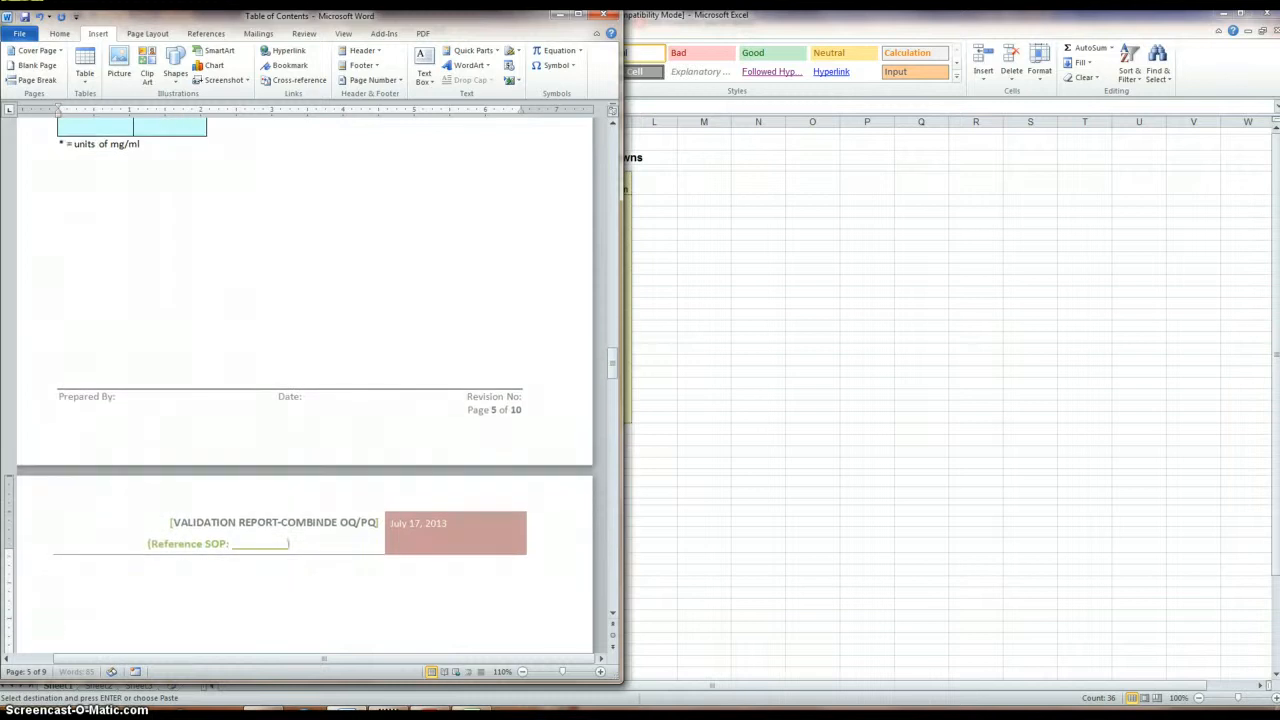
{"action": "key", "text": "BackSpace"}
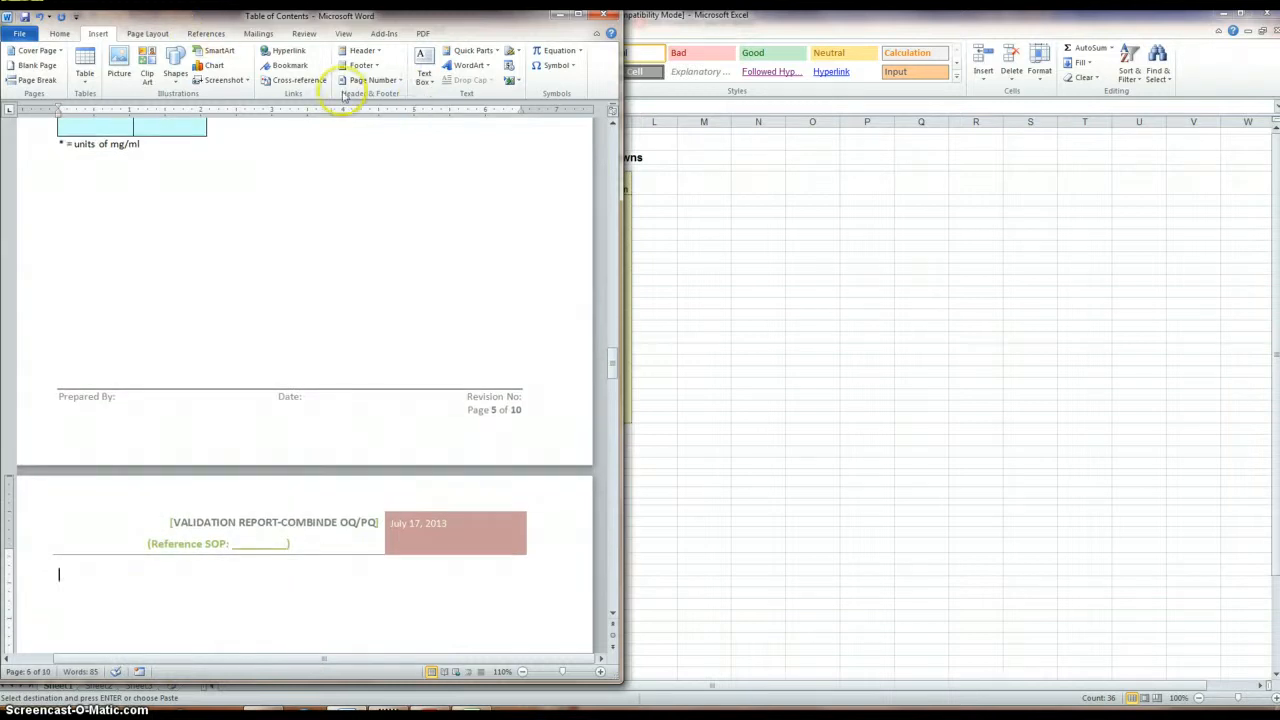
{"action": "left_click", "coordinate": [424, 72]}
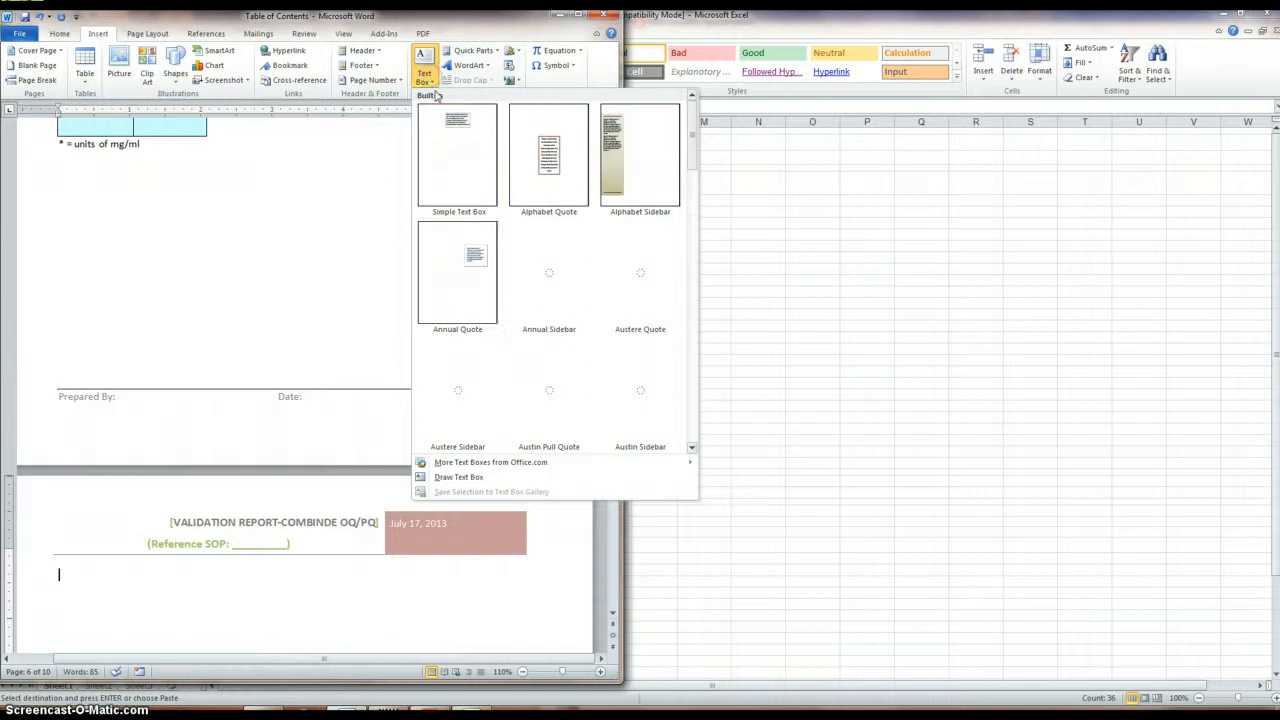
{"action": "left_click", "coordinate": [452, 173]}
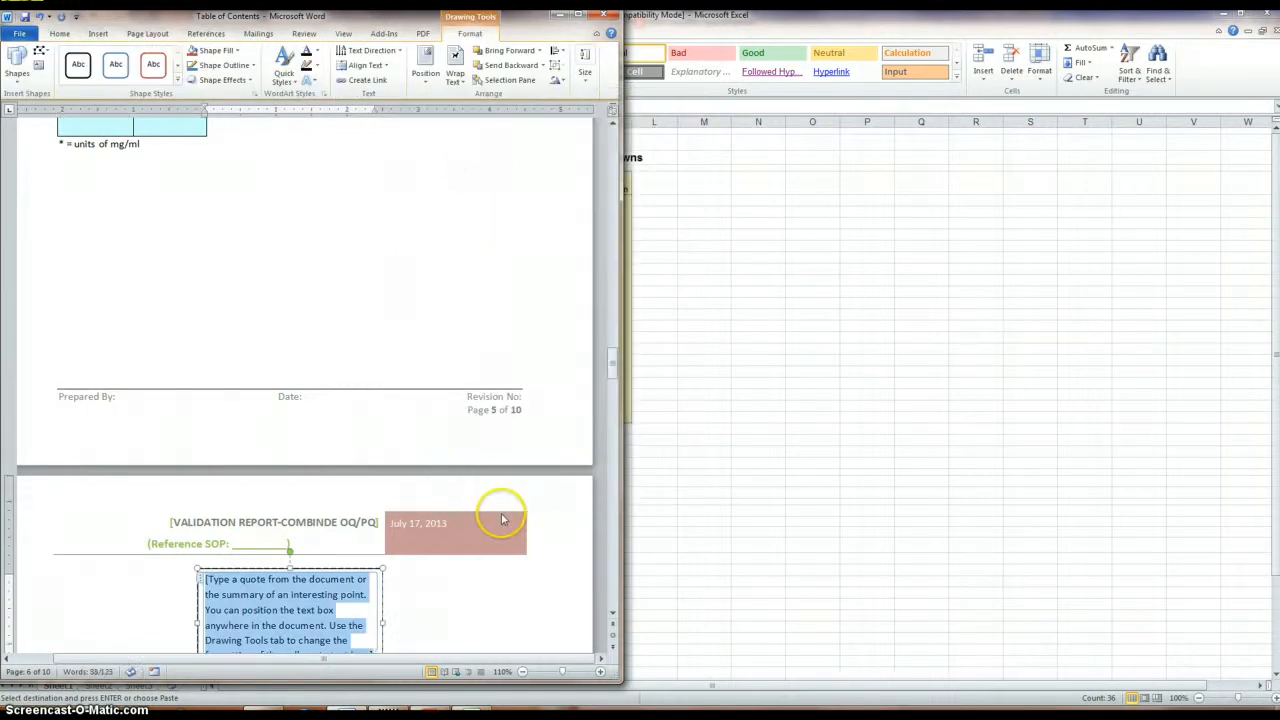
Switch to the Excel workbook and copy the "Calibration curve and the best-fit line" chart
{"action": "left_click", "coordinate": [916, 20]}
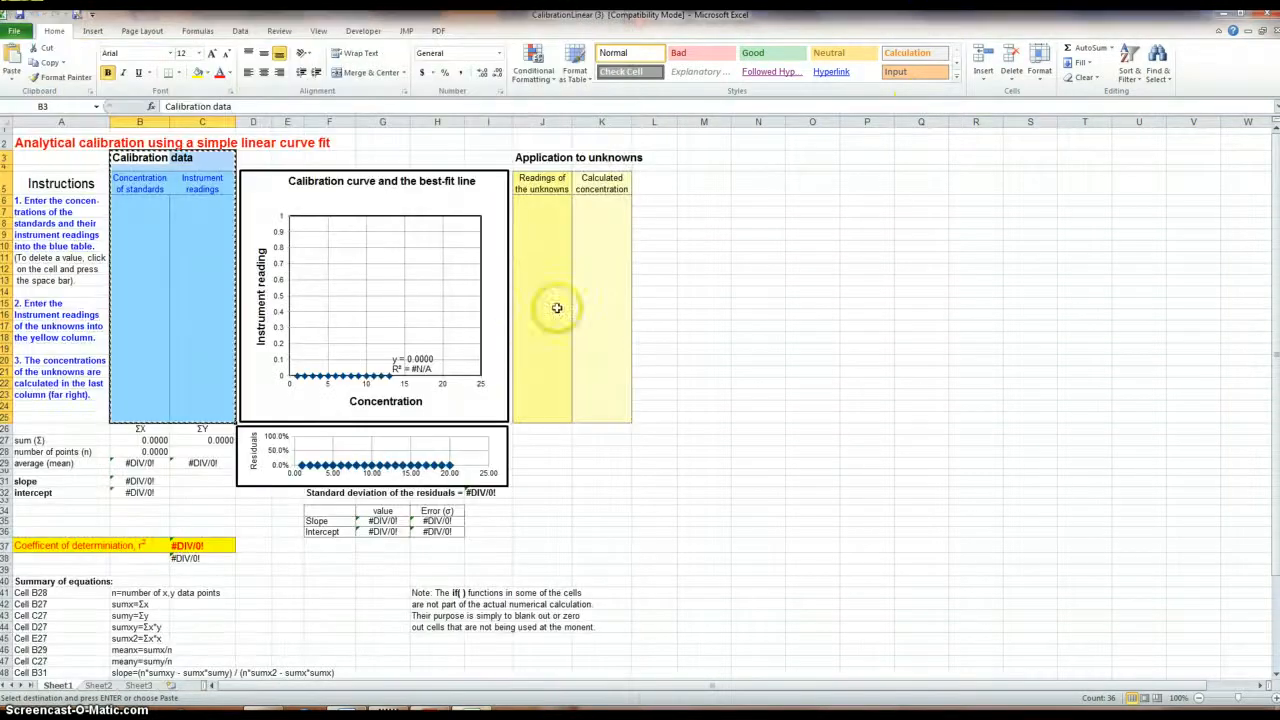
{"action": "left_click", "coordinate": [482, 196]}
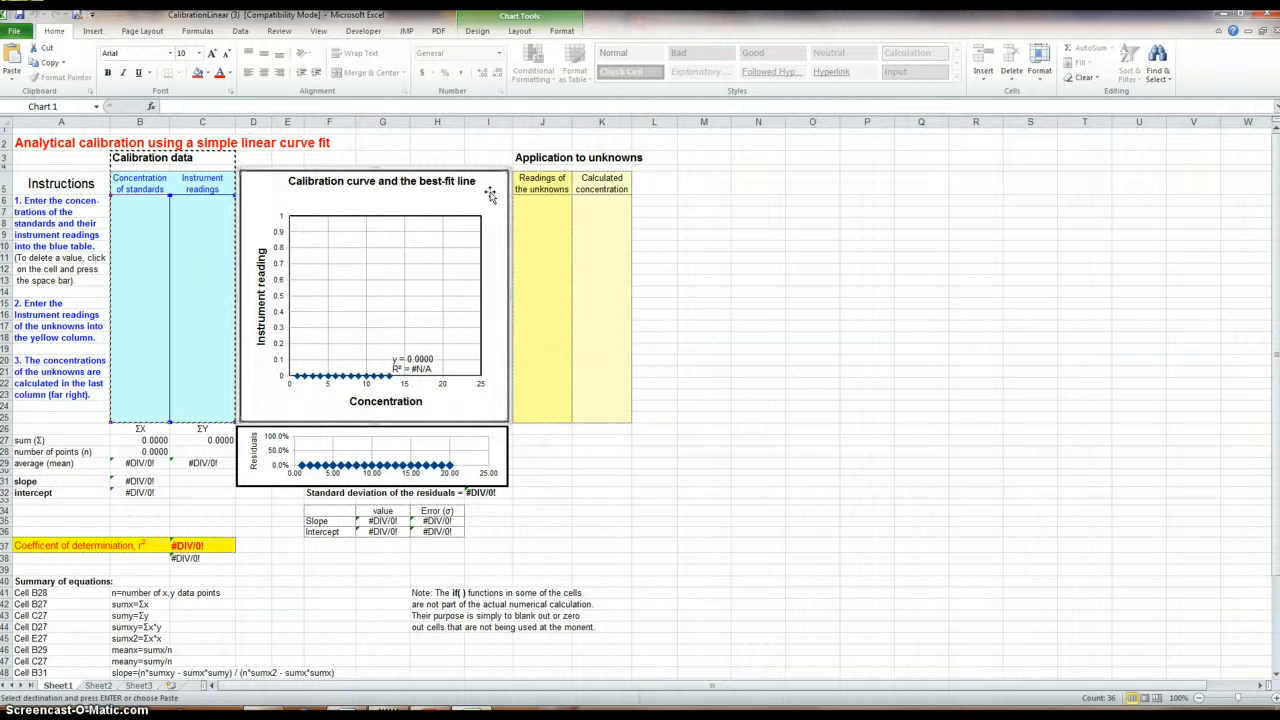
{"action": "key", "text": "Escape"}
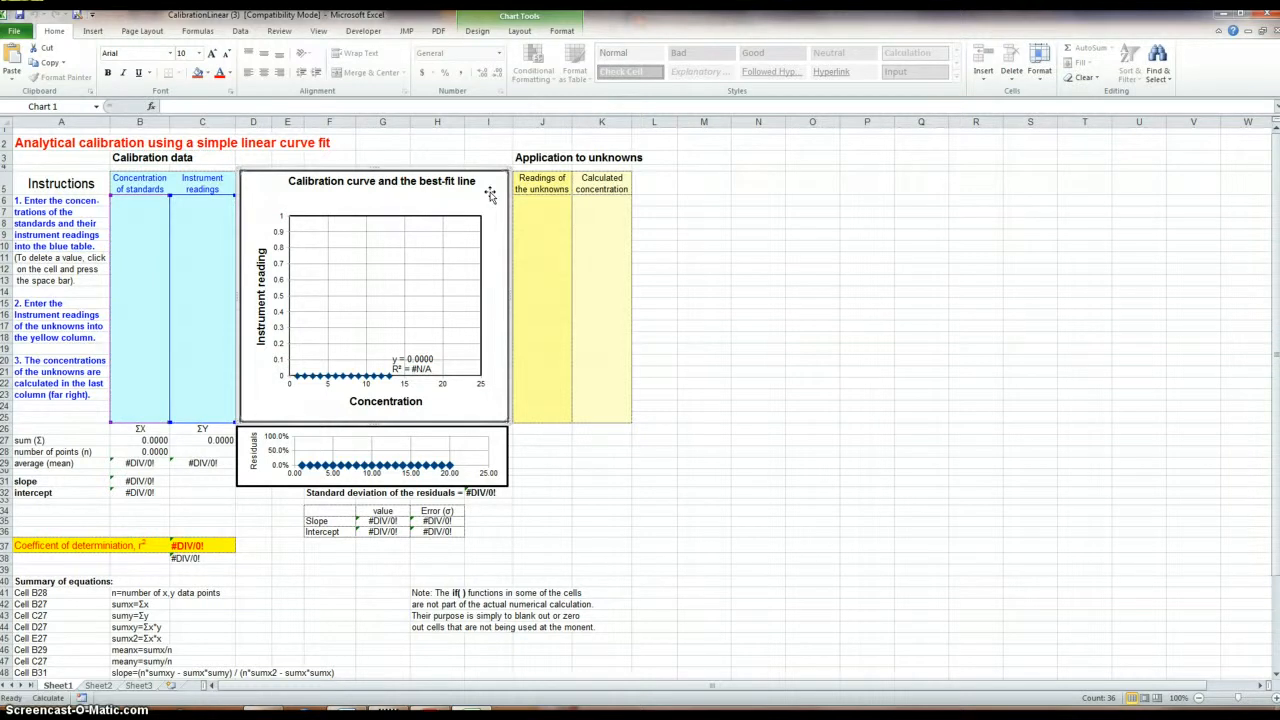
Return to the Word report and paste the chart as a picture into the text box, replacing its placeholder text
{"action": "left_click", "coordinate": [357, 705]}
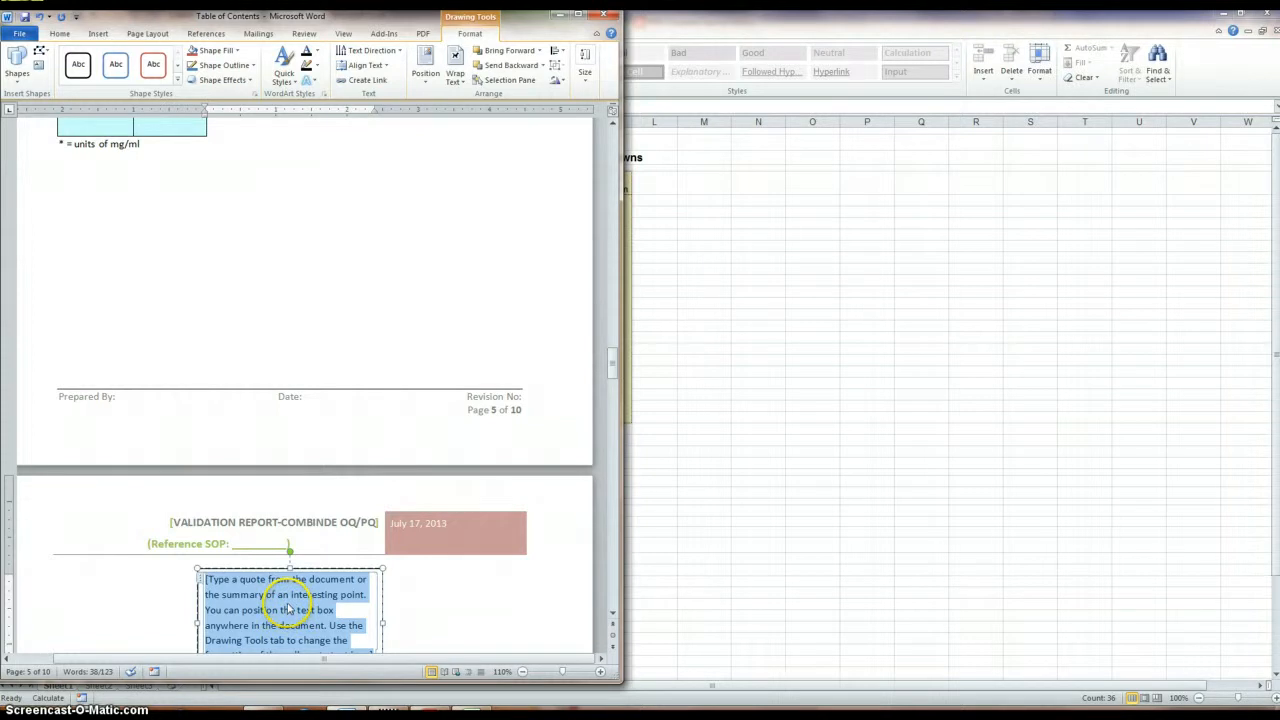
{"action": "left_click", "coordinate": [58, 36]}
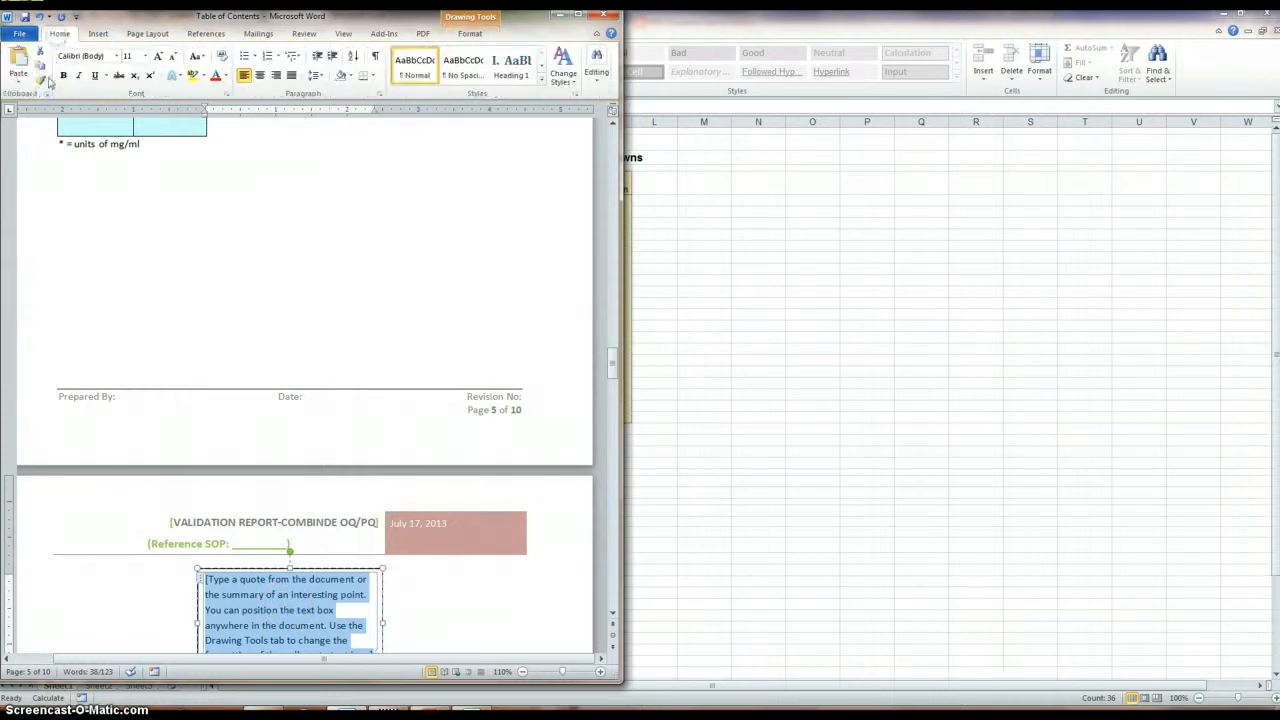
{"action": "left_click", "coordinate": [18, 78]}
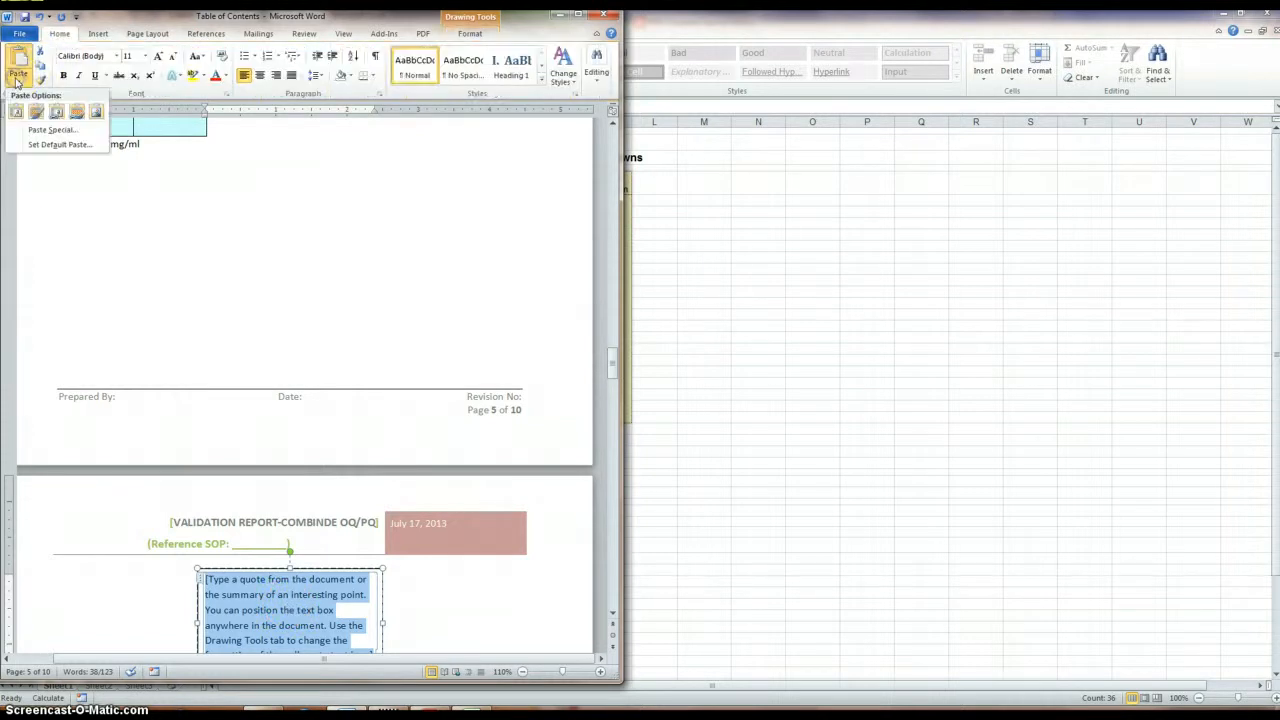
{"action": "left_click", "coordinate": [98, 116]}
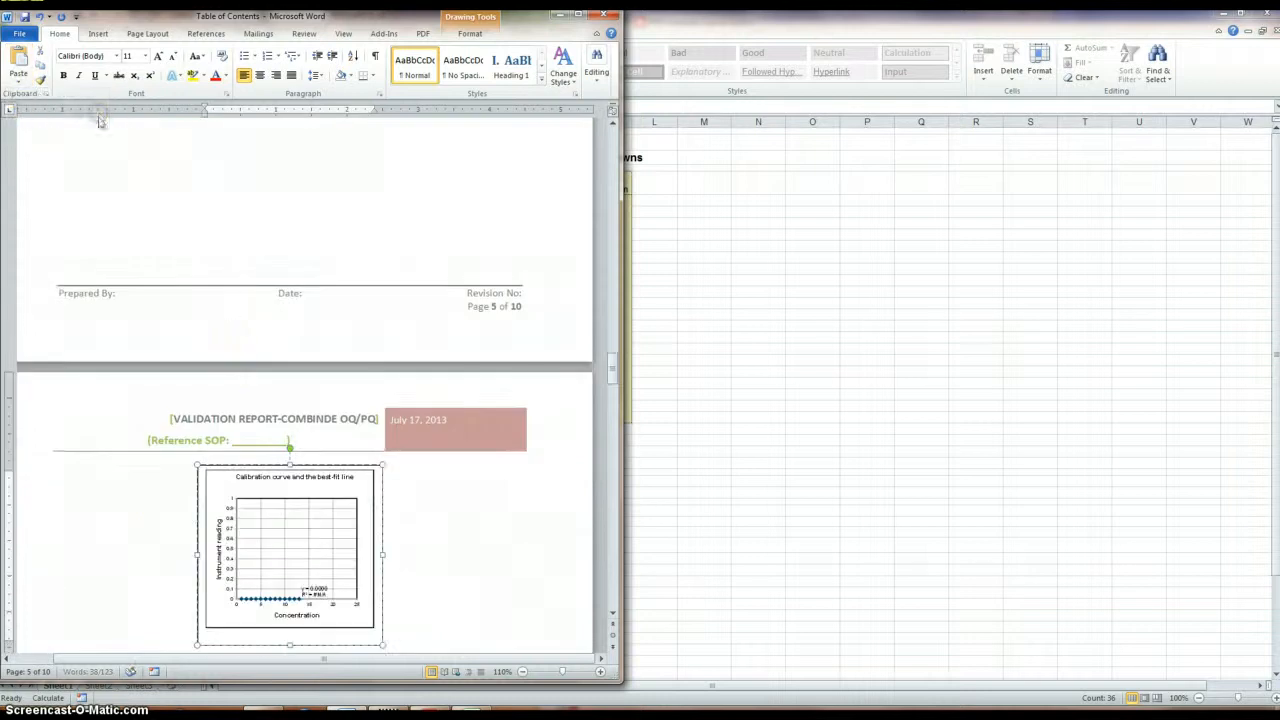
Enlarge the text box around the calibration chart in width and height, leaving free space beneath the chart picture
{"action": "scroll", "coordinate": [431, 480], "scroll_direction": "down", "scroll_amount": 3}
{"action": "scroll", "coordinate": [433, 472], "scroll_direction": "down", "scroll_amount": 3}
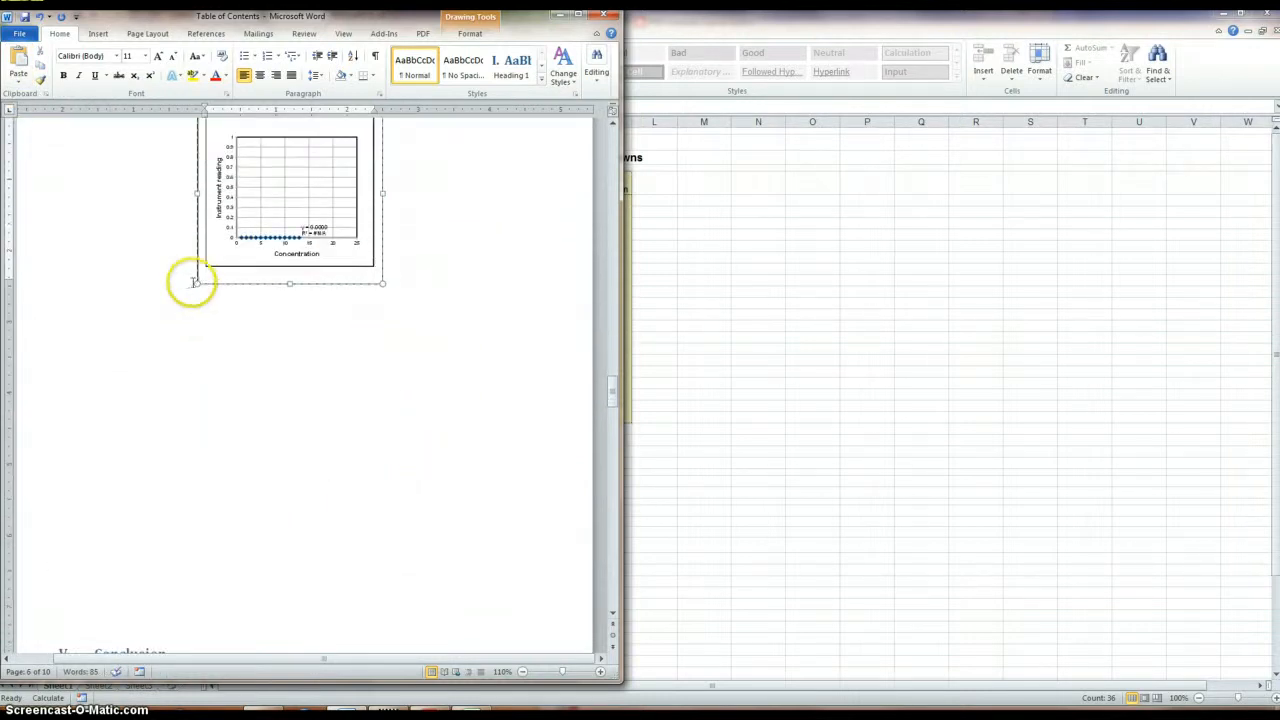
{"action": "left_click_drag", "start_coordinate": [192, 282], "coordinate": [87, 425]}
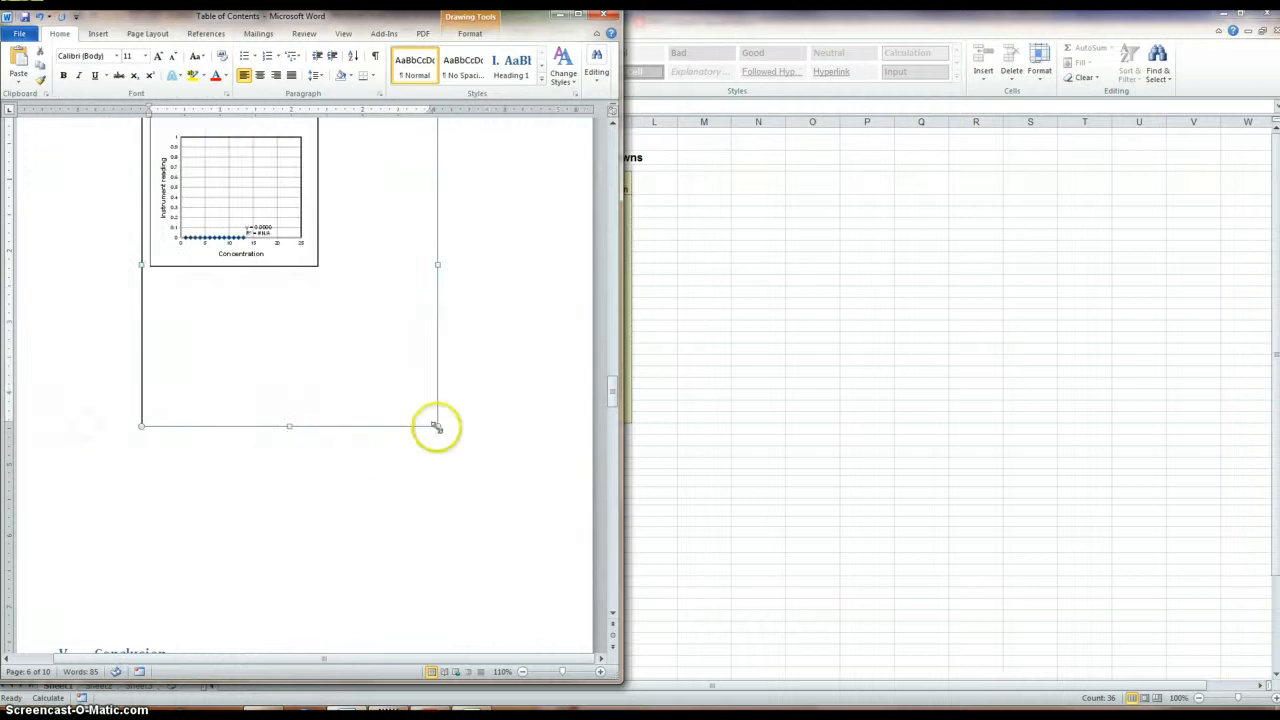
{"action": "left_click_drag", "start_coordinate": [434, 426], "coordinate": [517, 517]}
Enlarge the calibration chart picture to fill the text box's width and extend the box down to just above the Conclusion heading
{"action": "left_click", "coordinate": [240, 213]}
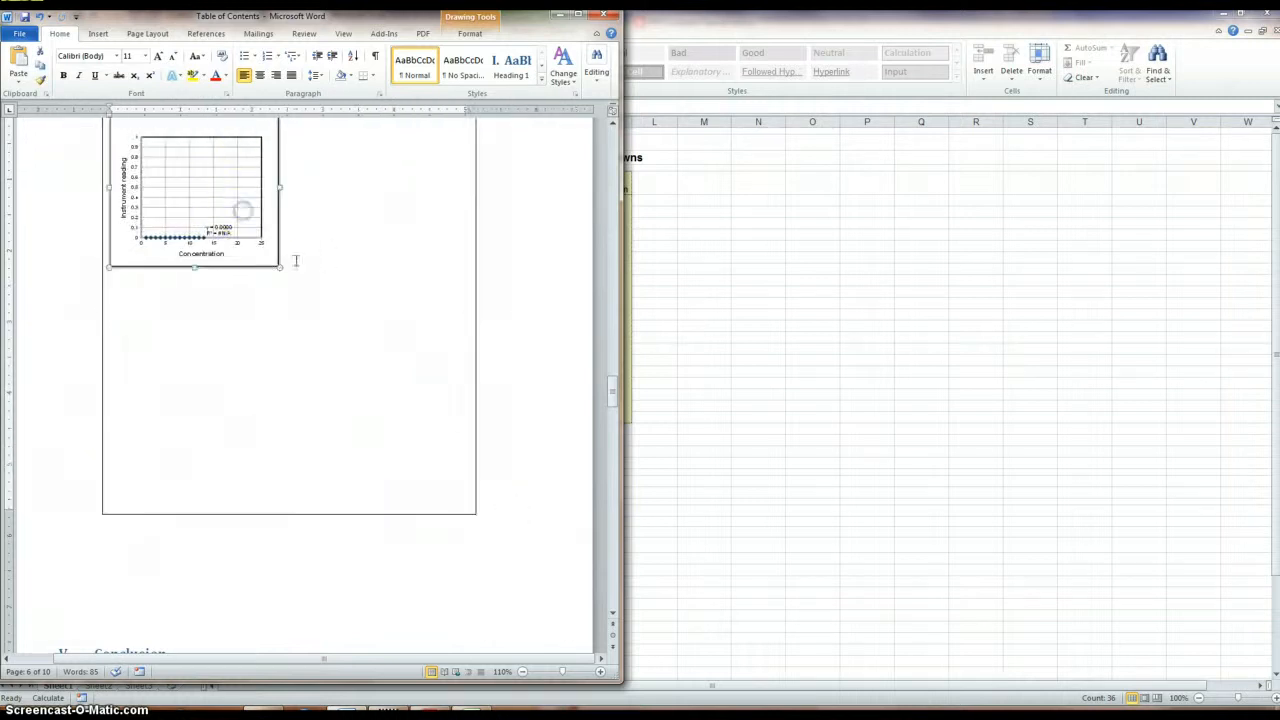
{"action": "left_click_drag", "start_coordinate": [278, 266], "coordinate": [474, 422]}
{"action": "scroll", "coordinate": [495, 450], "scroll_direction": "down", "scroll_amount": 2}
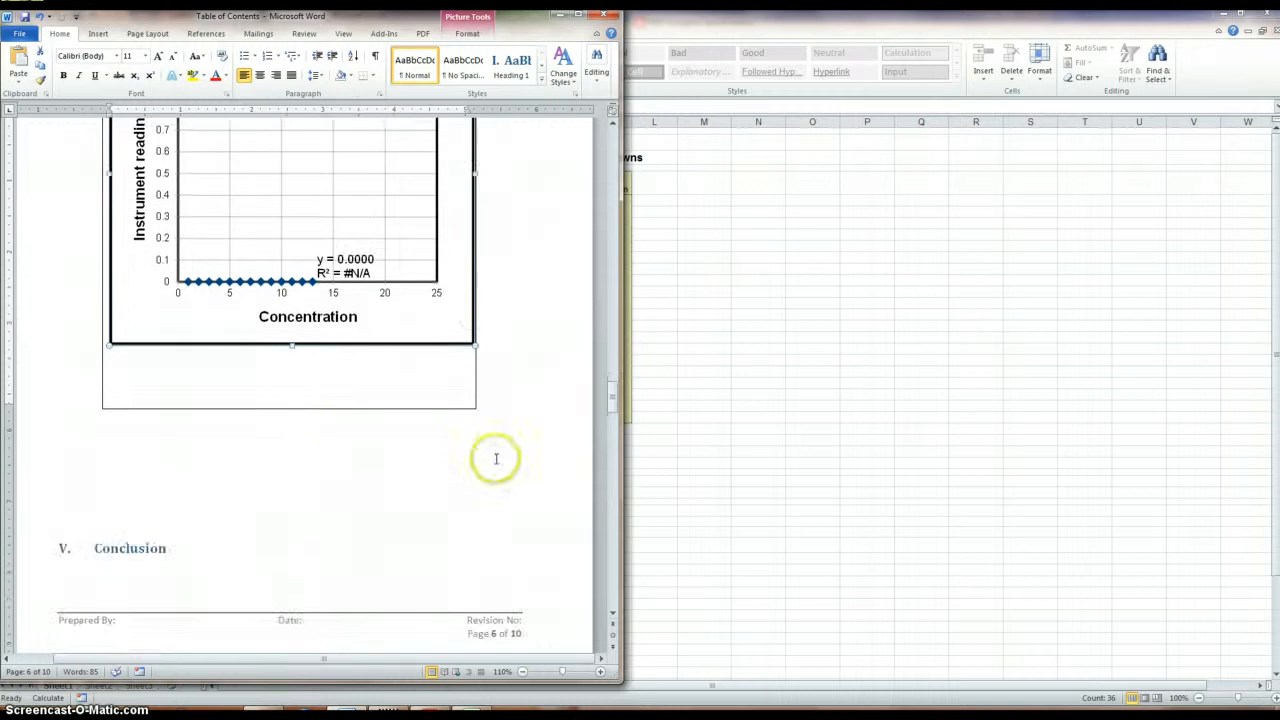
{"action": "left_click", "coordinate": [288, 409]}
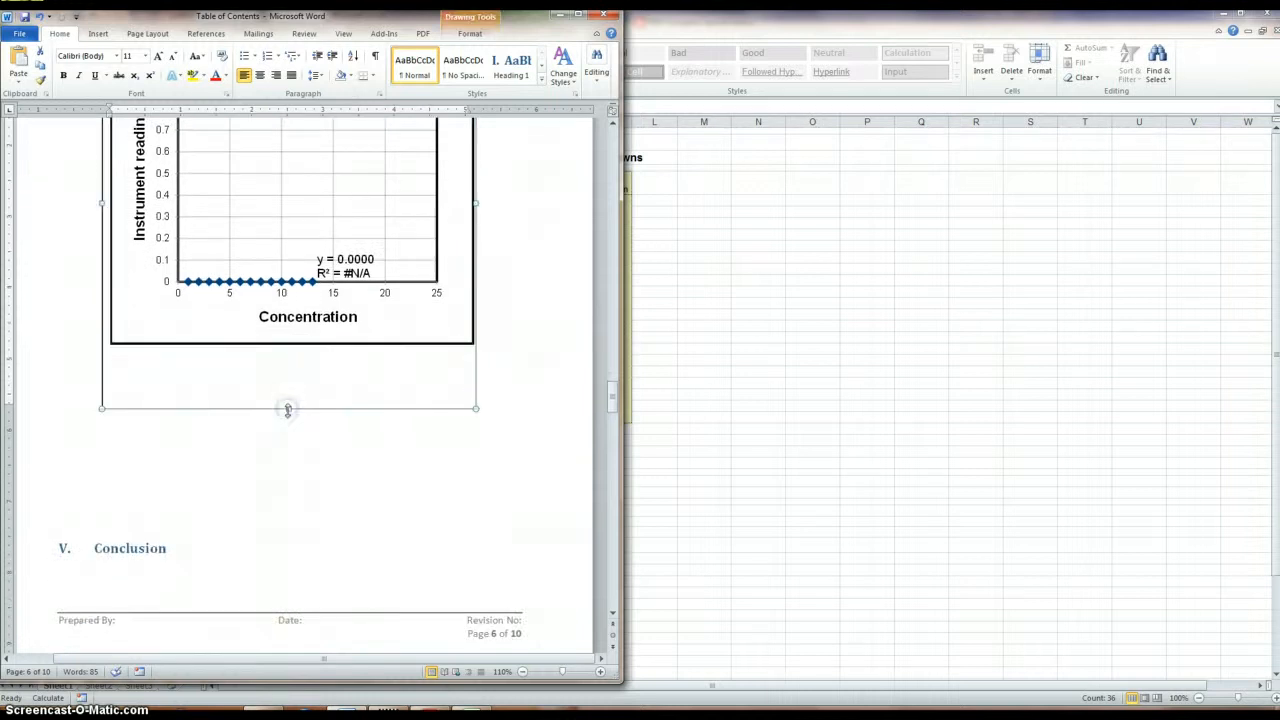
{"action": "left_click_drag", "start_coordinate": [288, 409], "coordinate": [289, 533]}
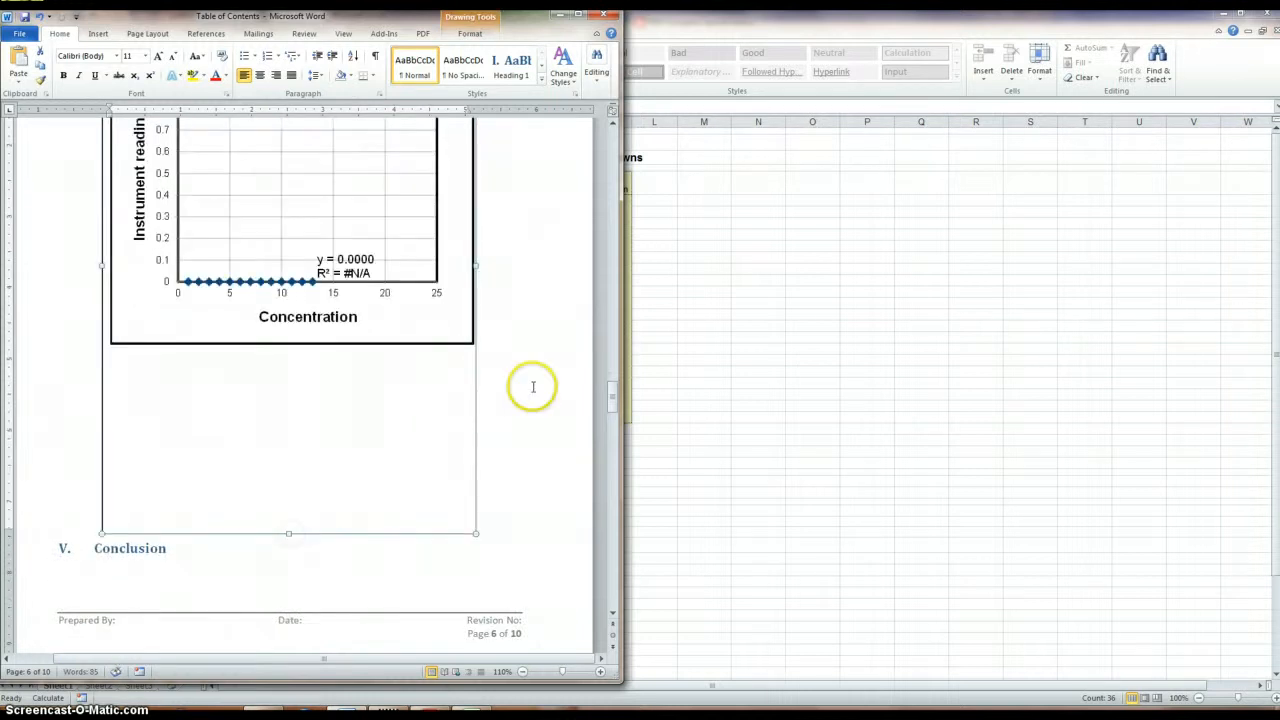
Switch to the Excel workbook, copy the Residuals chart below the calibration curve, and return to the Word report
{"action": "left_click", "coordinate": [823, 23]}
{"action": "left_click", "coordinate": [508, 470]}
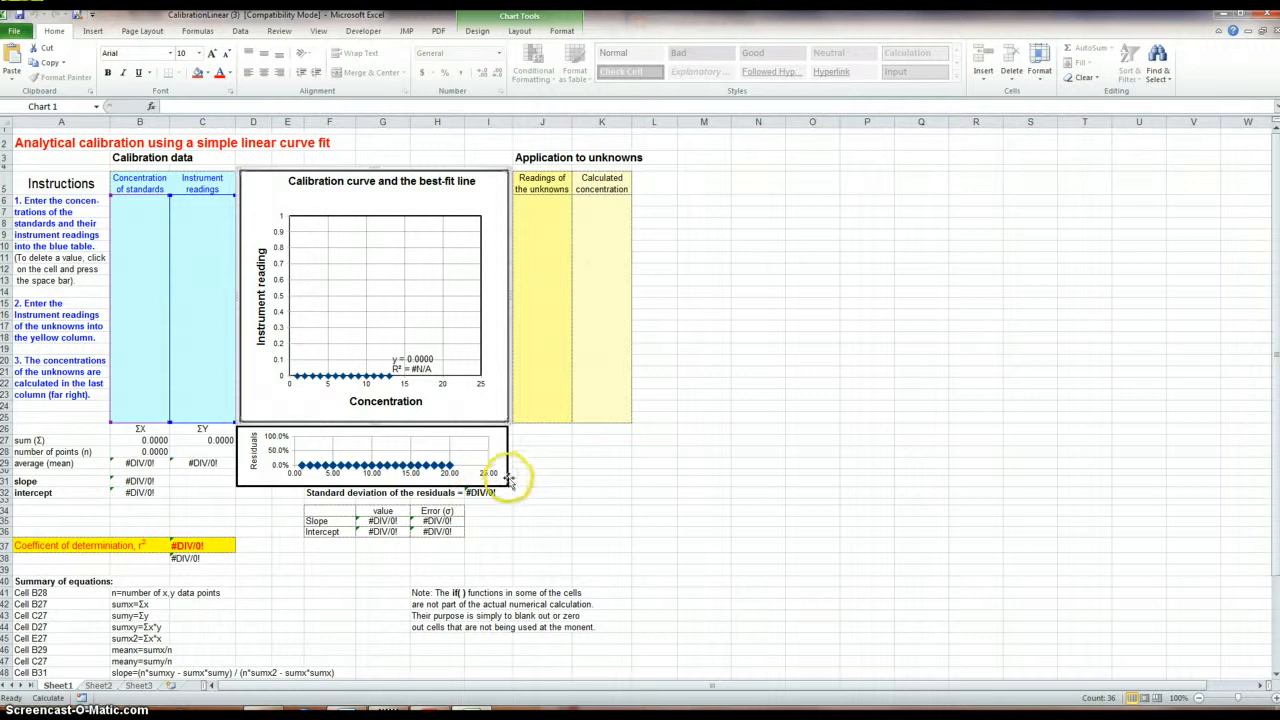
{"action": "left_click", "coordinate": [508, 470]}
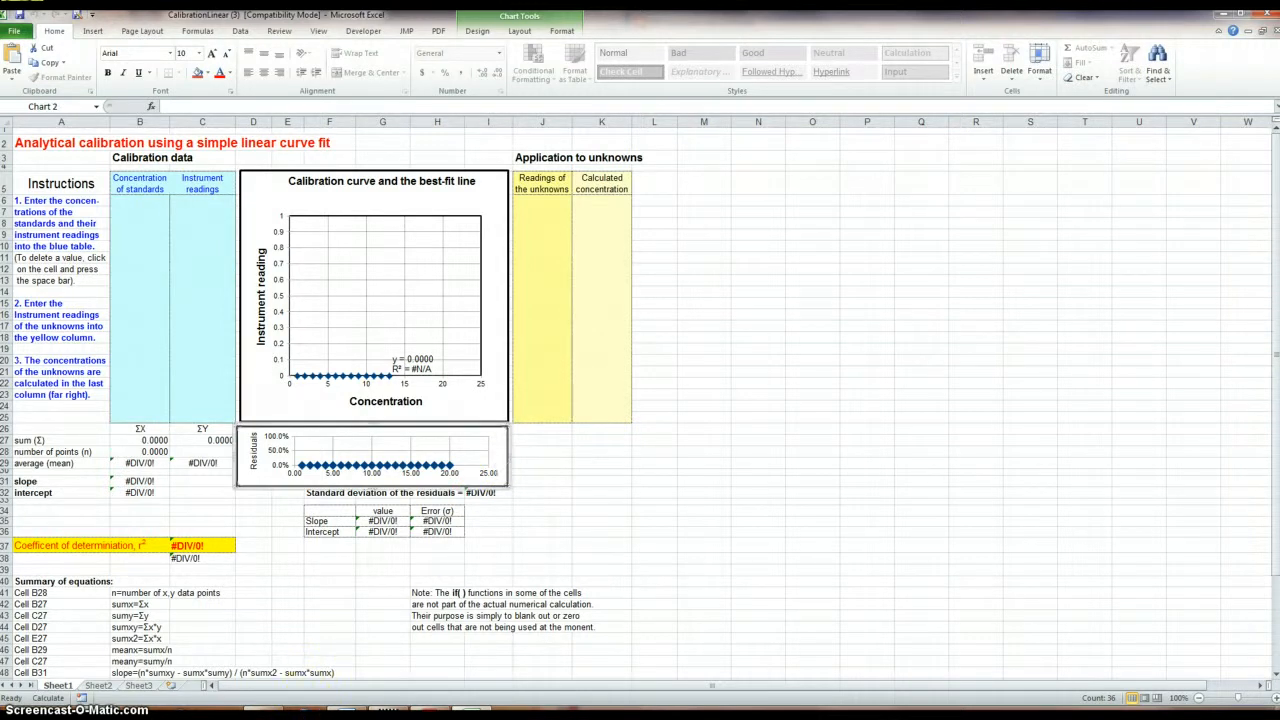
{"action": "left_click", "coordinate": [430, 713]}
Try to place the insertion point beneath the calibration chart inside the text box
{"action": "left_click", "coordinate": [137, 370]}
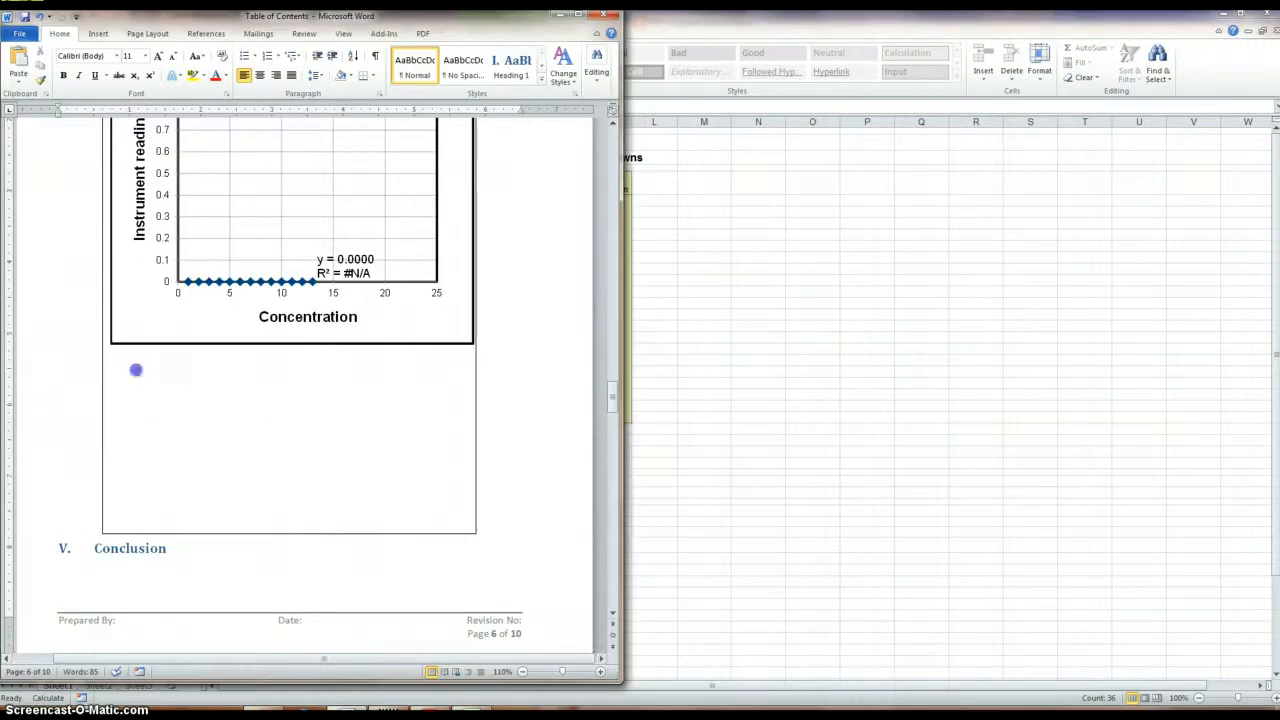
{"action": "double_click", "coordinate": [133, 368]}
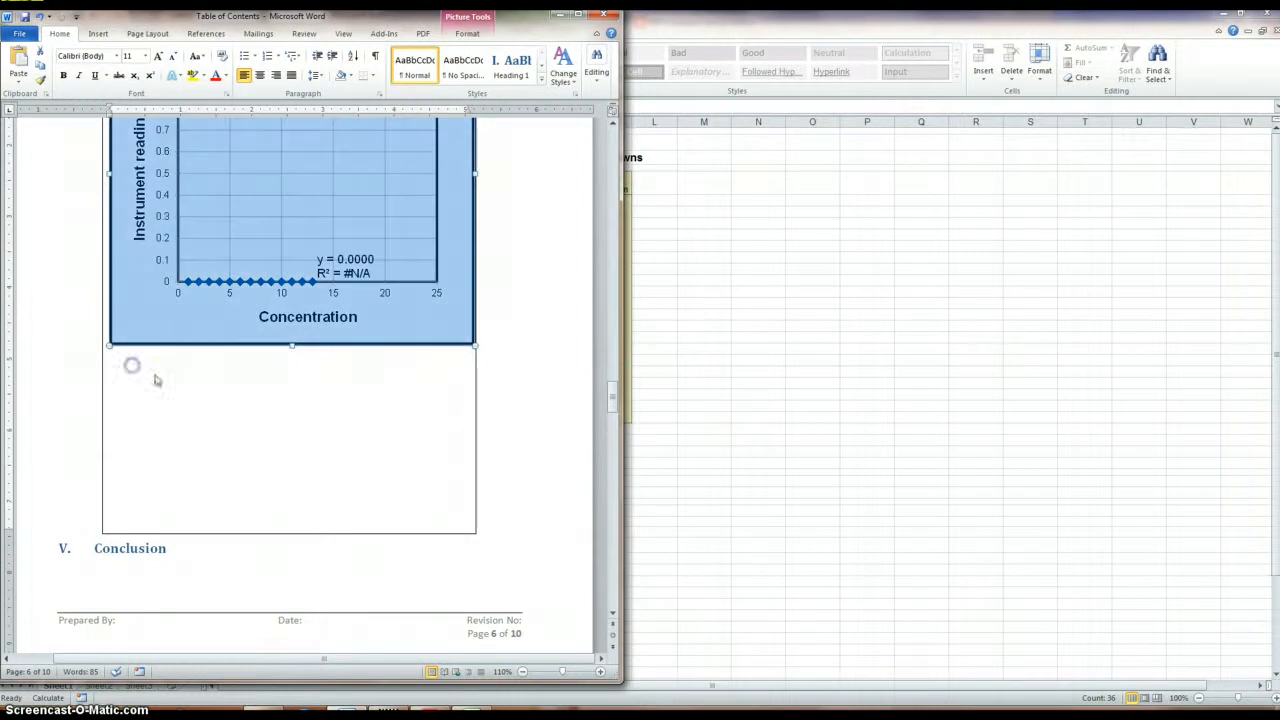
{"action": "left_click", "coordinate": [463, 361]}
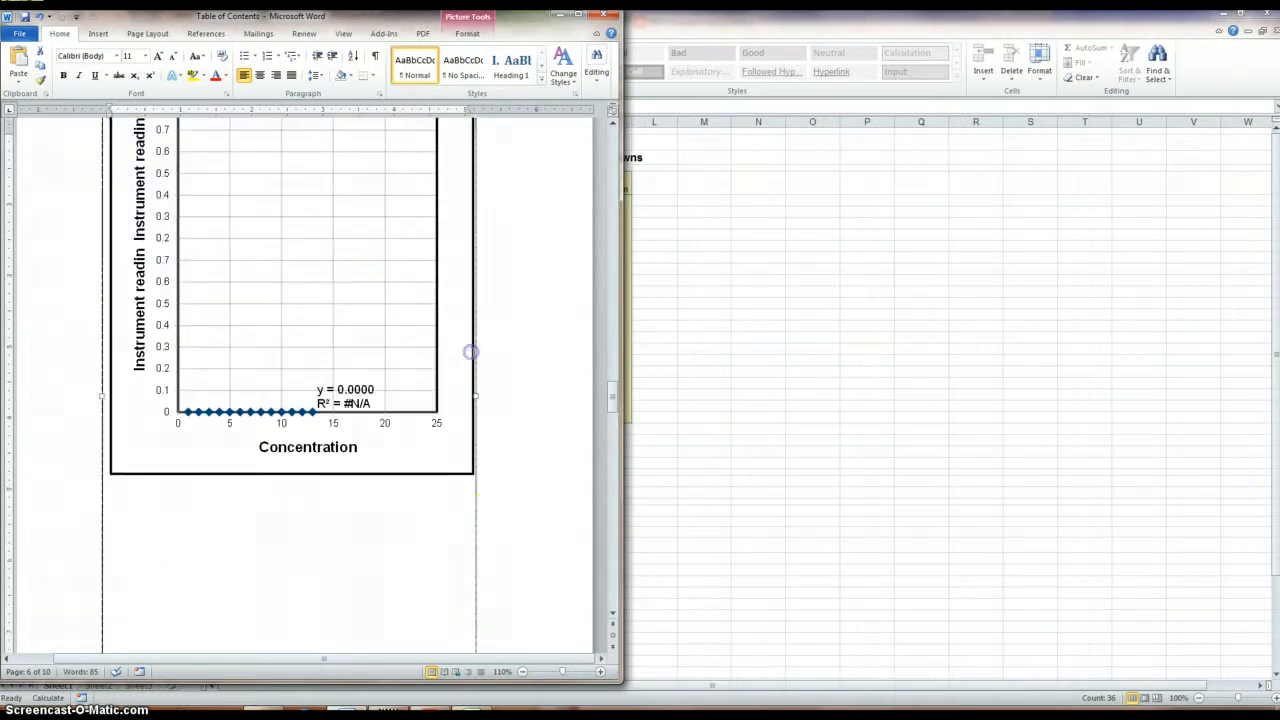
{"action": "left_click", "coordinate": [486, 509]}
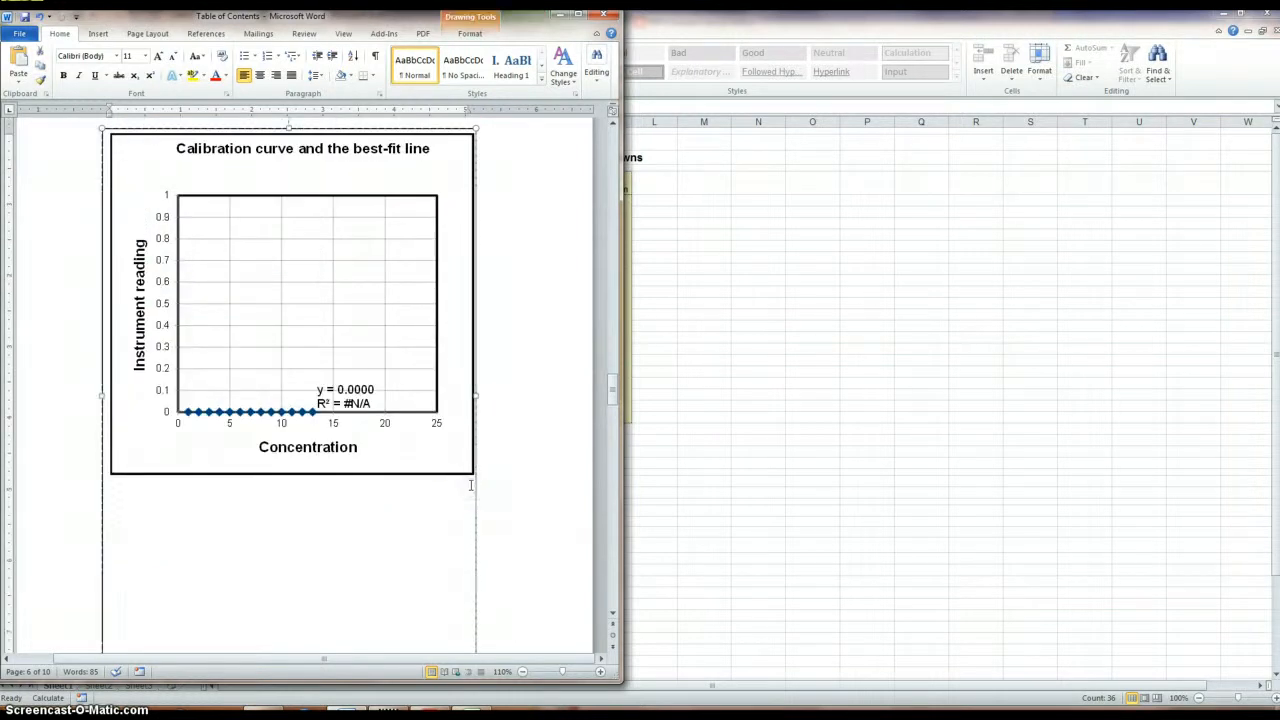
{"action": "left_click", "coordinate": [271, 509]}
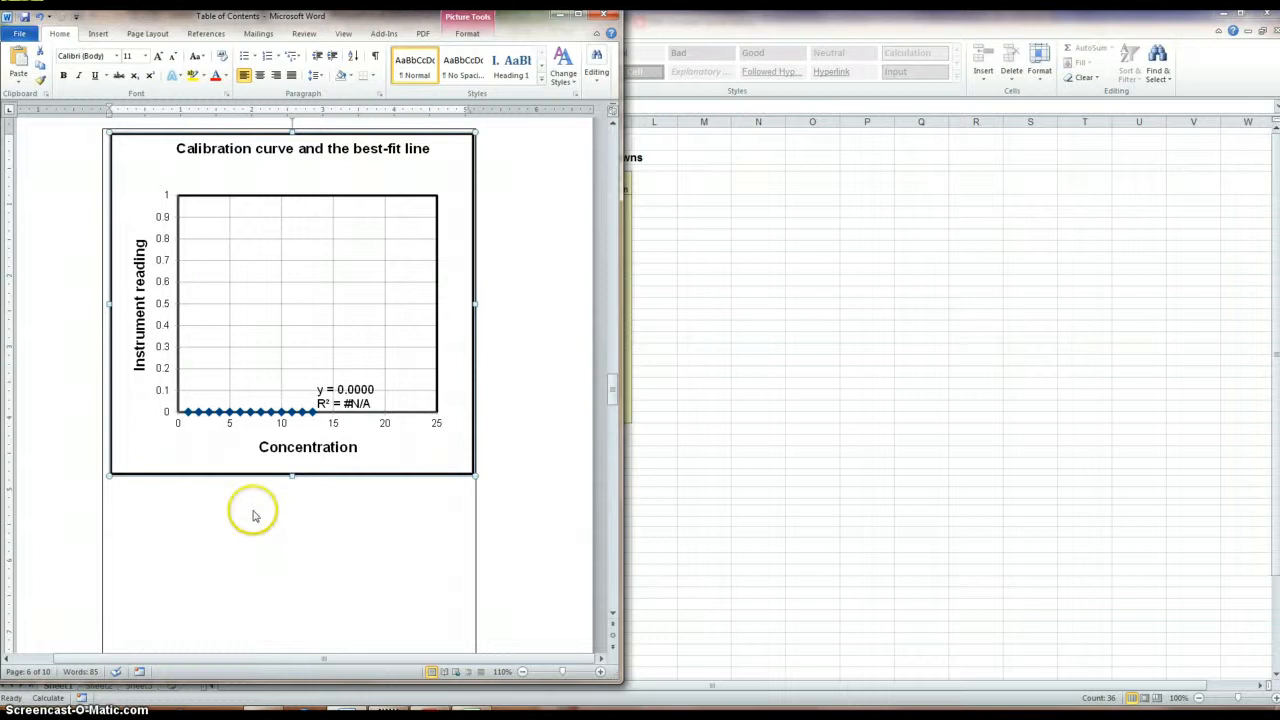
{"action": "left_click", "coordinate": [253, 515]}
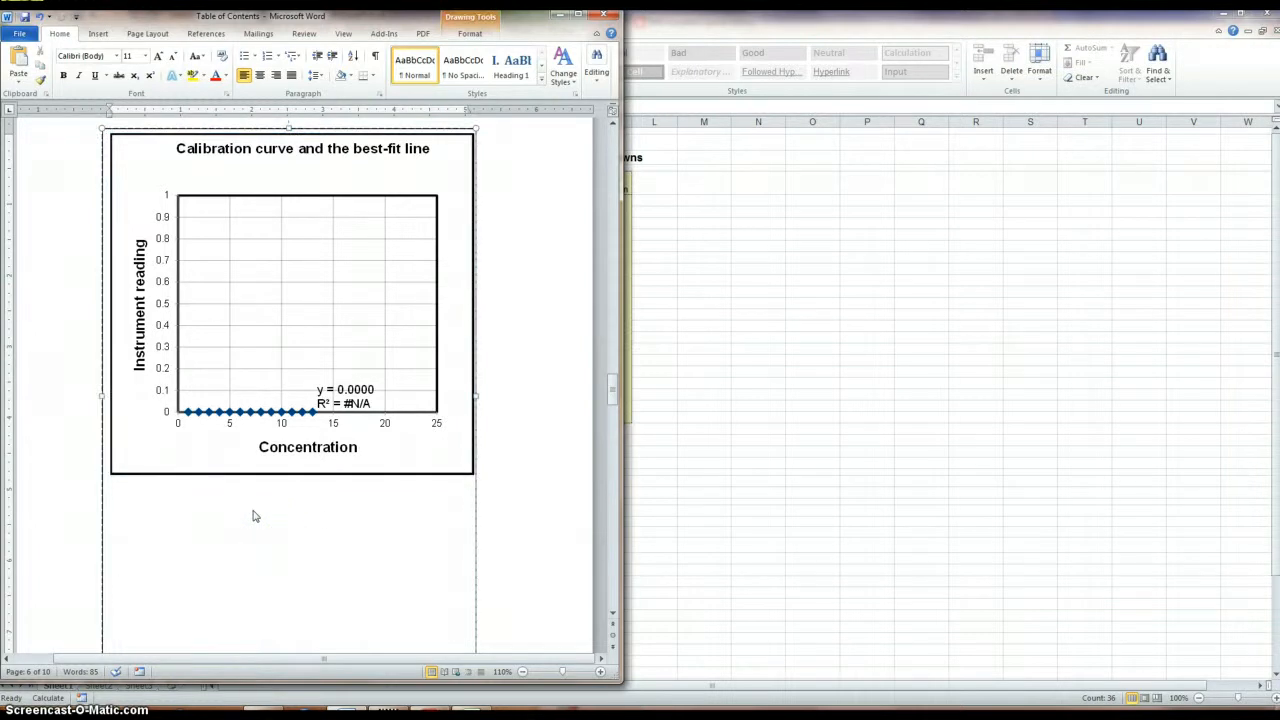
{"action": "left_click", "coordinate": [251, 510]}
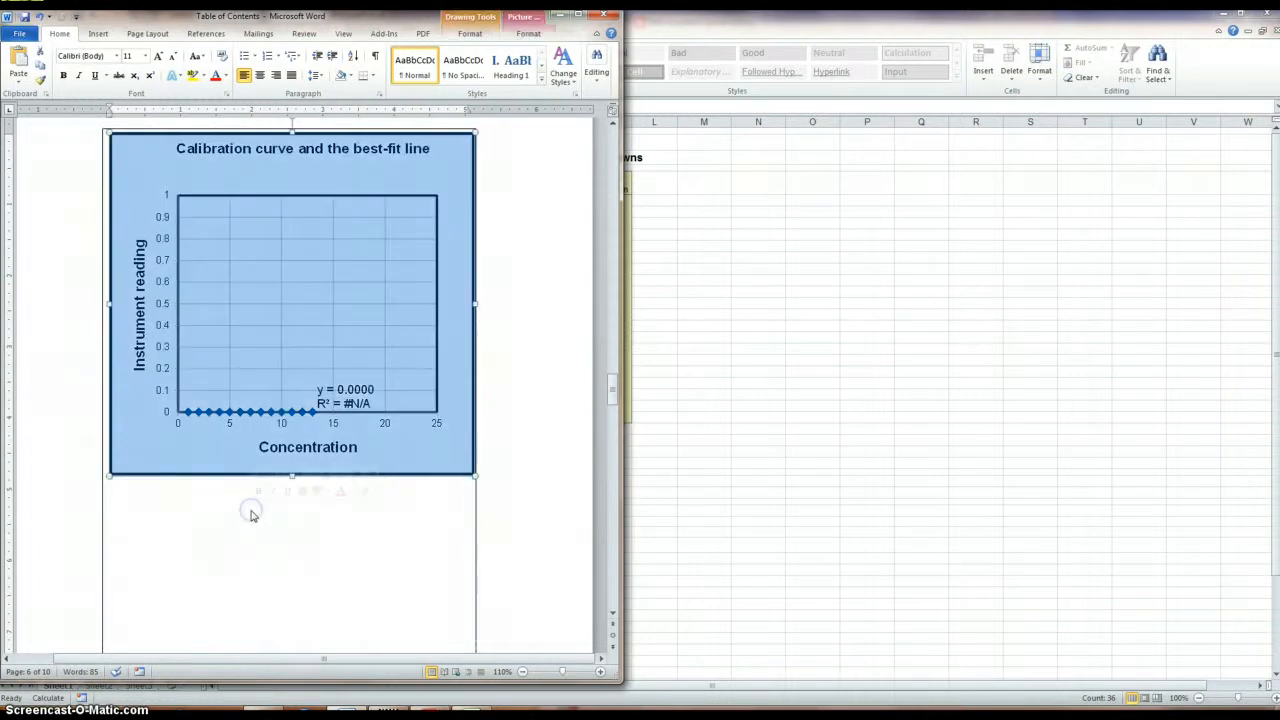
{"action": "left_click", "coordinate": [477, 484]}
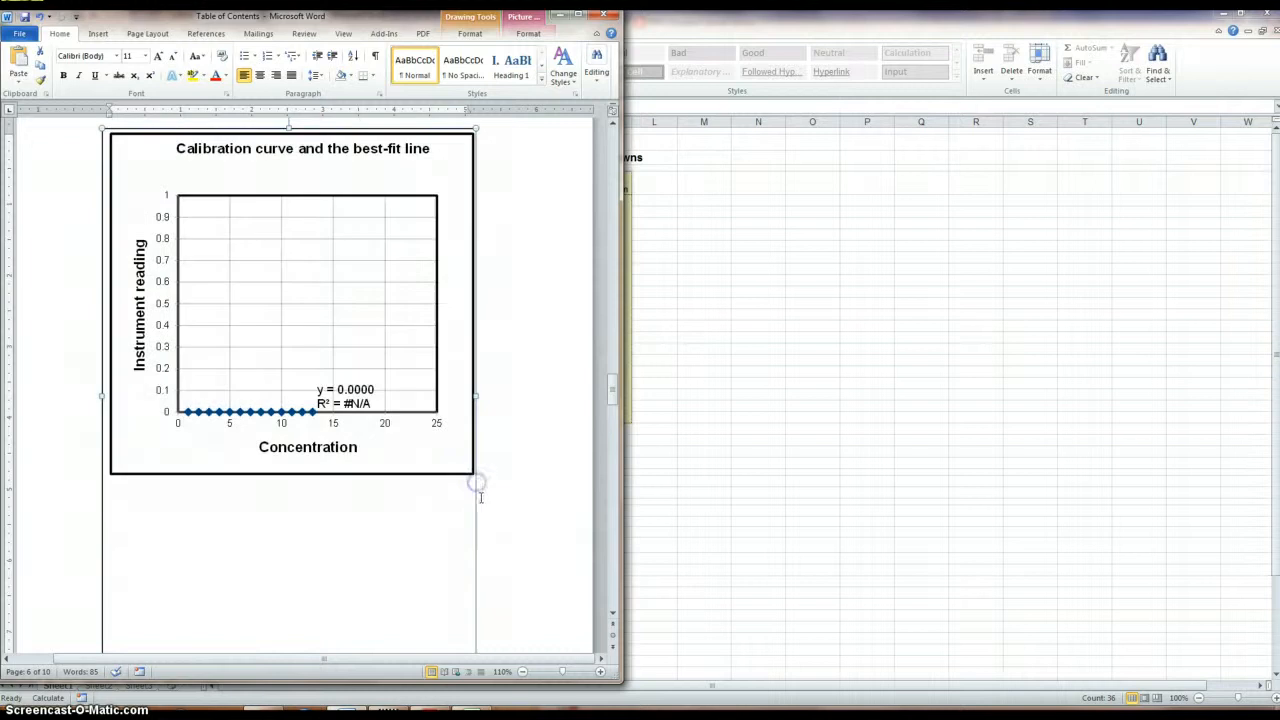
Widen the text box and paste the Residuals chart as a picture on a new line below the calibration chart
{"action": "left_click_drag", "start_coordinate": [477, 397], "coordinate": [527, 401]}
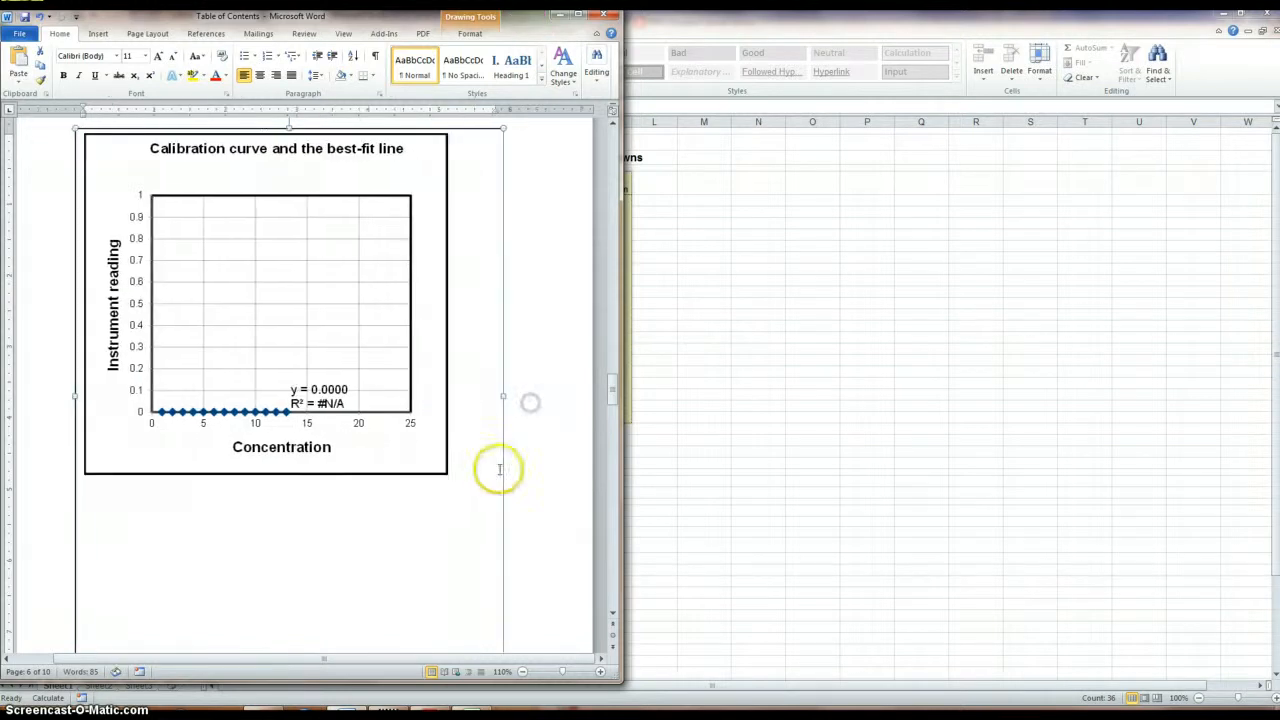
{"action": "left_click", "coordinate": [460, 471]}
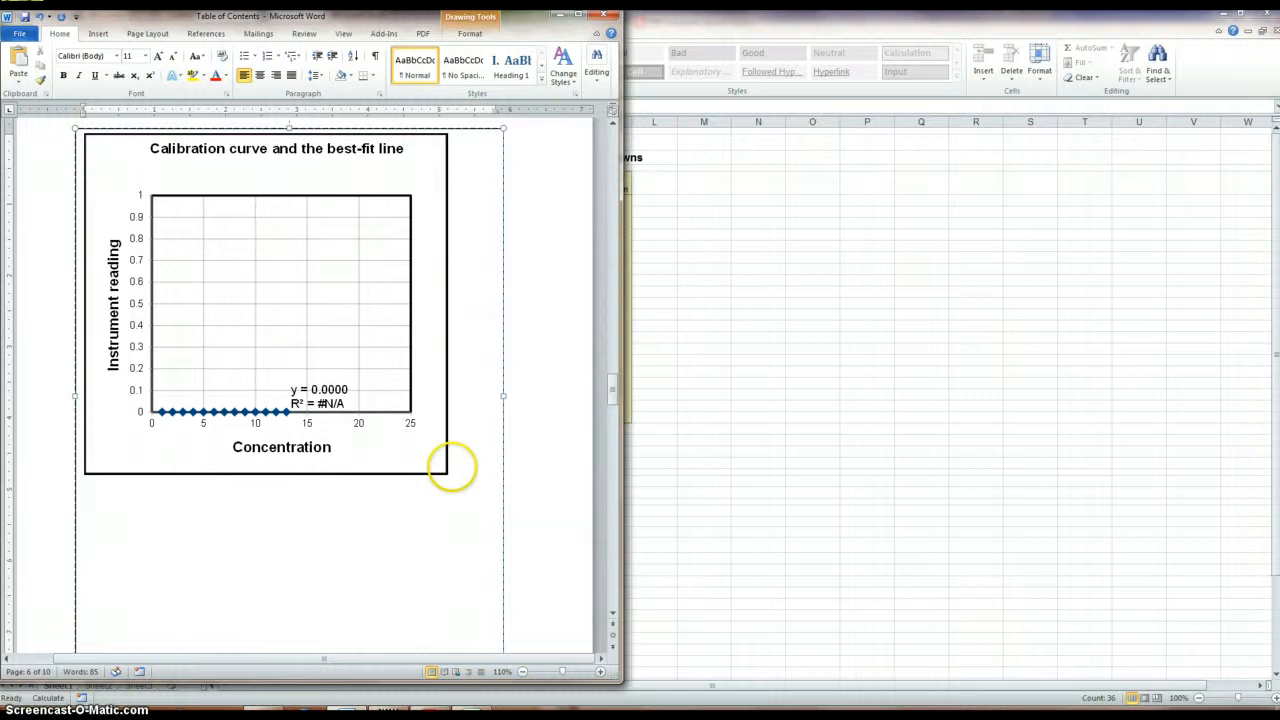
{"action": "left_click", "coordinate": [86, 487]}
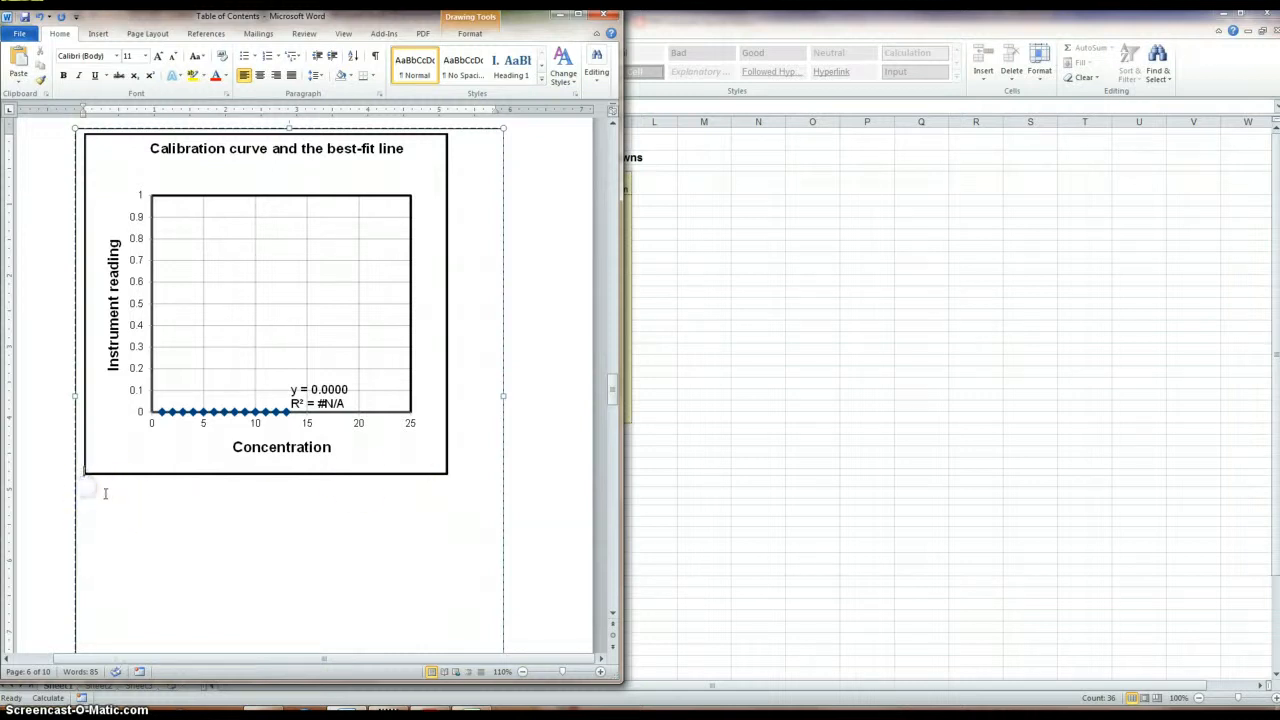
{"action": "left_click", "coordinate": [457, 478]}
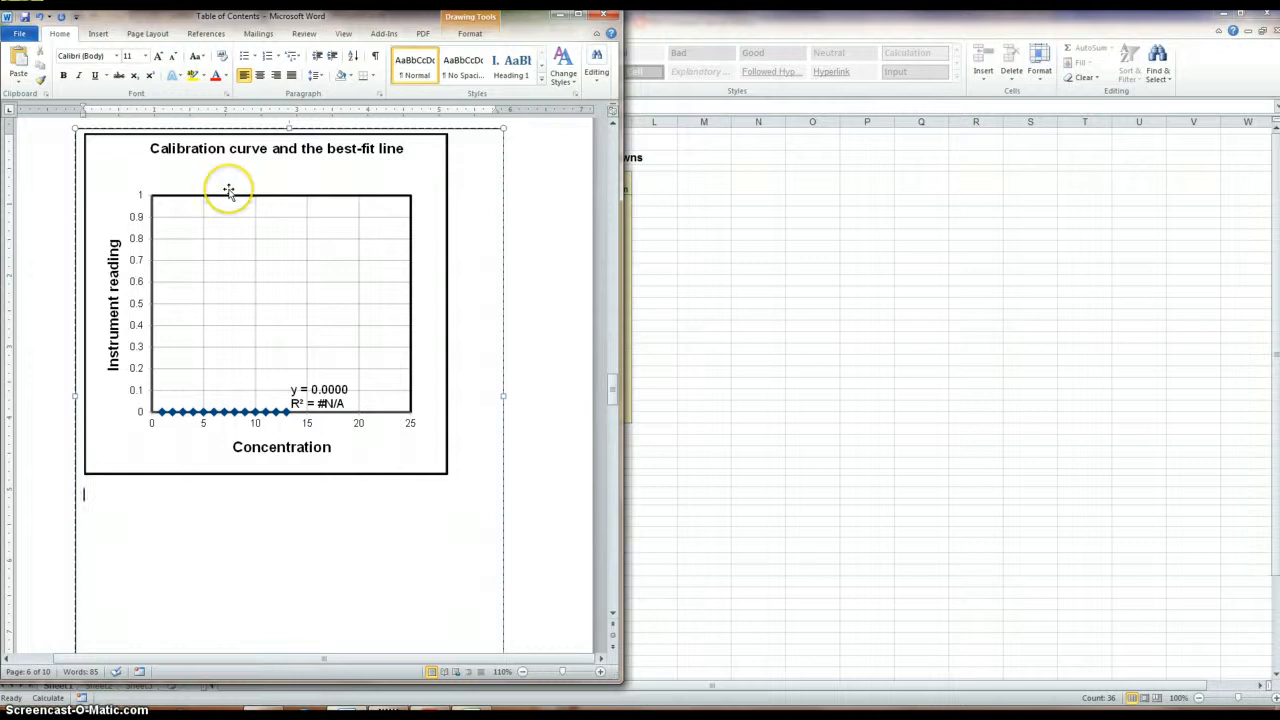
{"action": "left_click", "coordinate": [19, 80]}
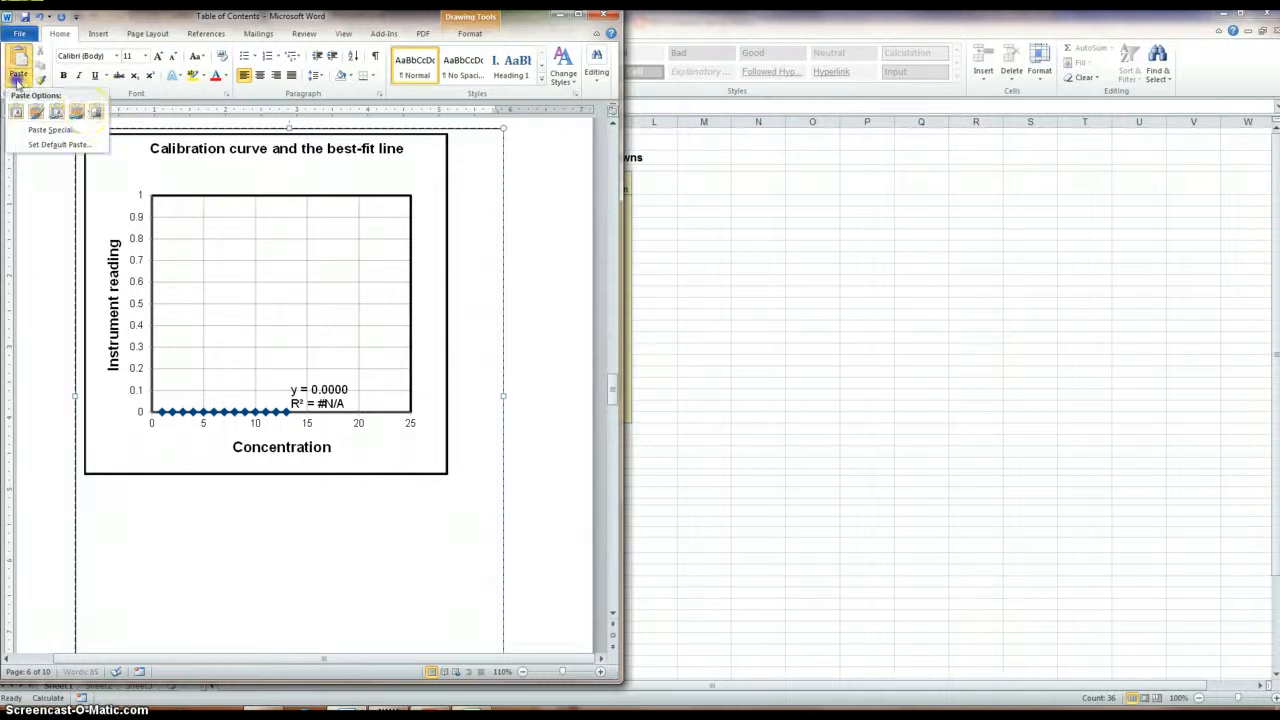
{"action": "left_click", "coordinate": [88, 112]}
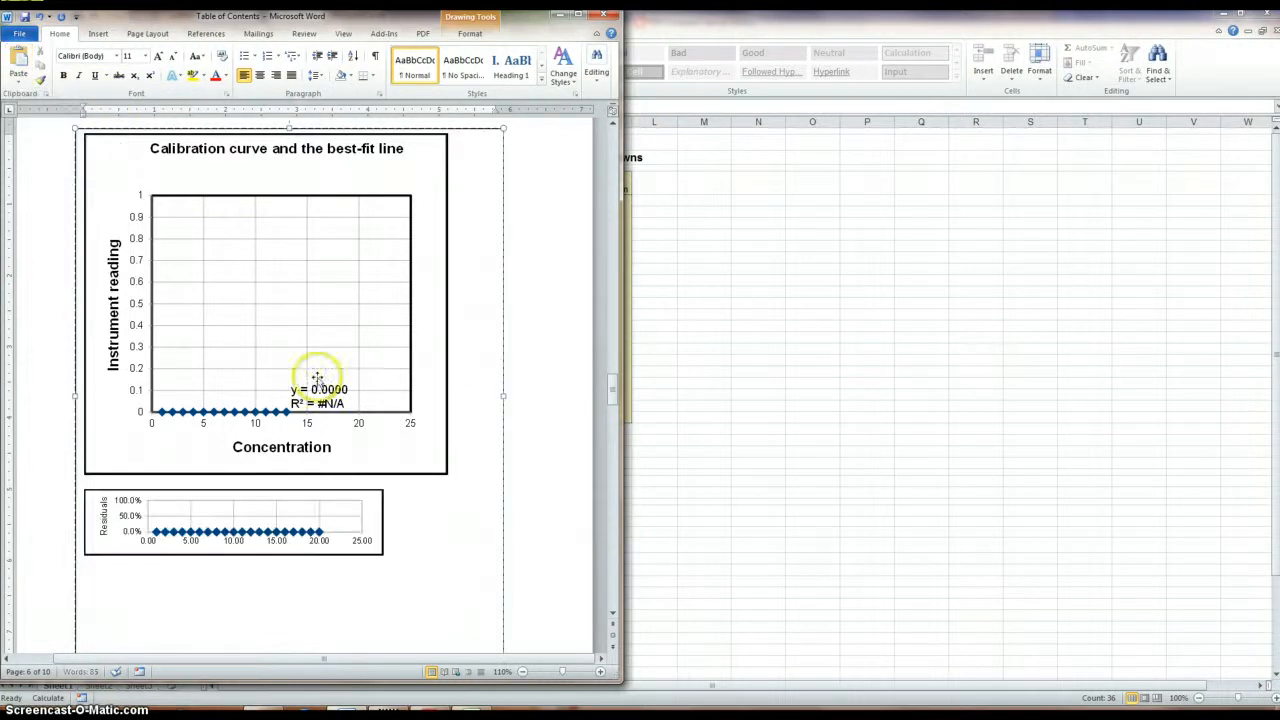
Enlarge the Residuals picture to match the calibration chart's width, and narrow the text box to fit closely around both charts
{"action": "left_click", "coordinate": [378, 553]}
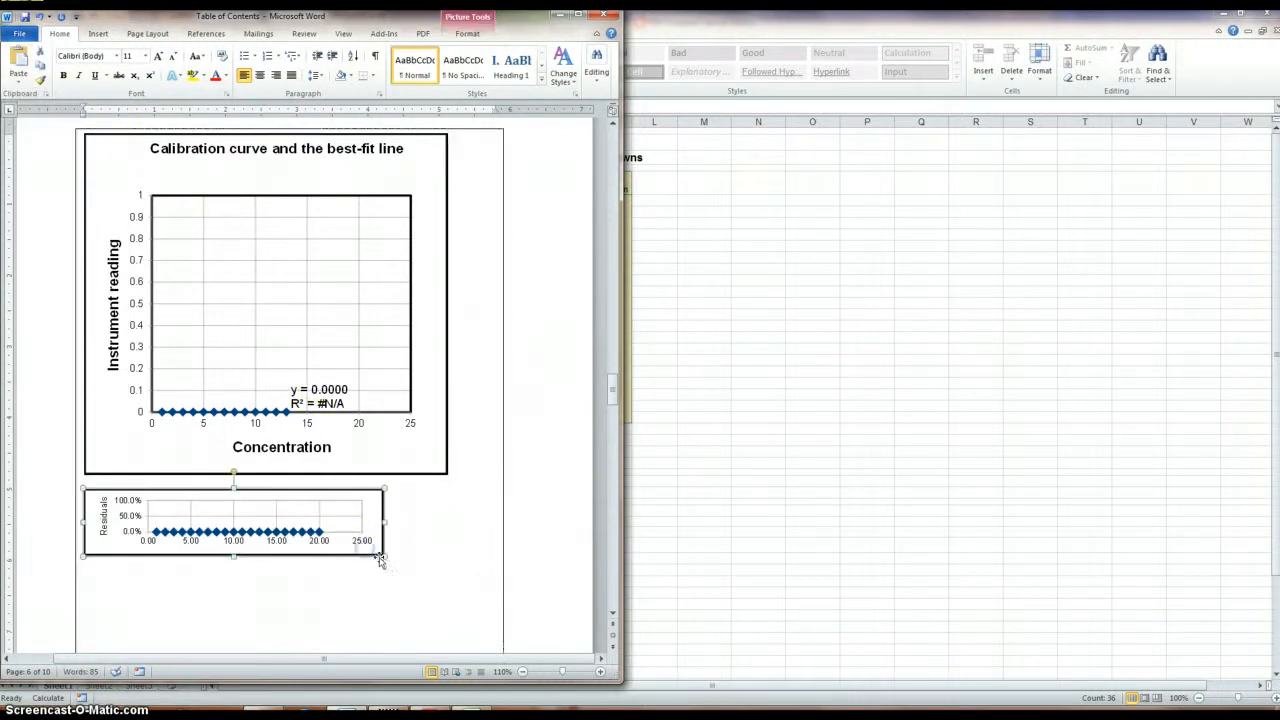
{"action": "left_click_drag", "start_coordinate": [392, 565], "coordinate": [403, 572]}
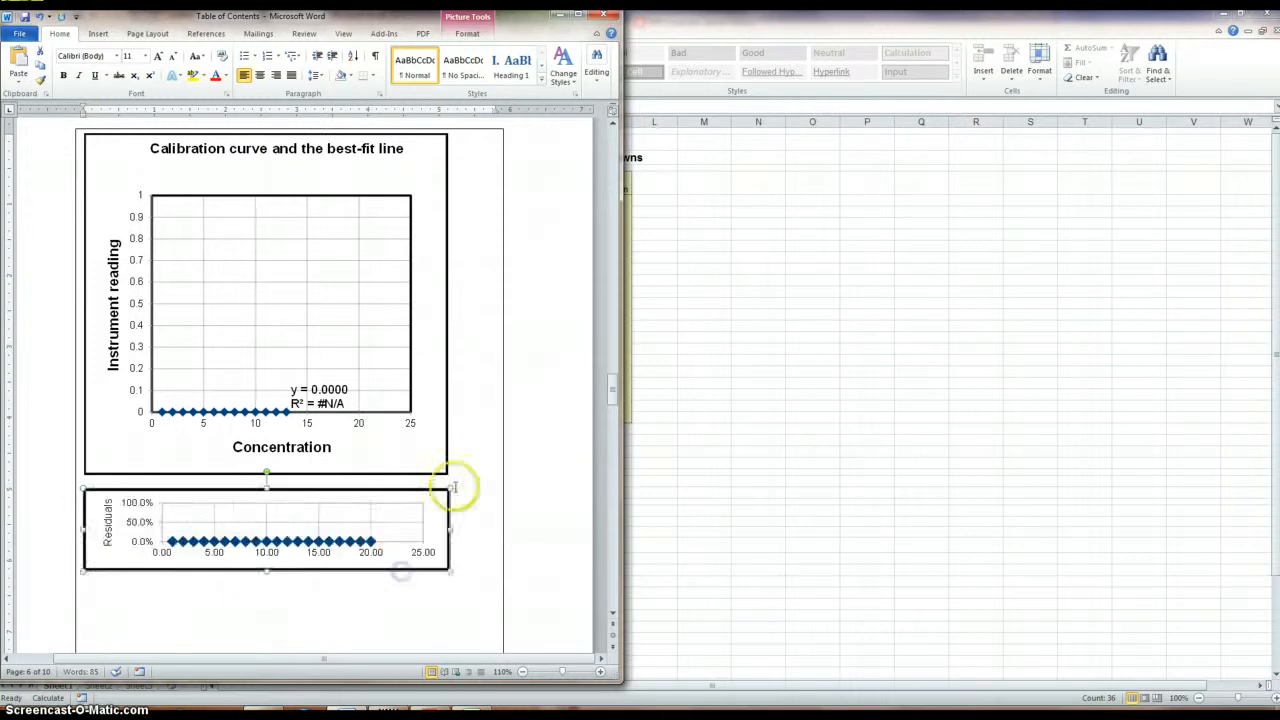
{"action": "left_click", "coordinate": [463, 484]}
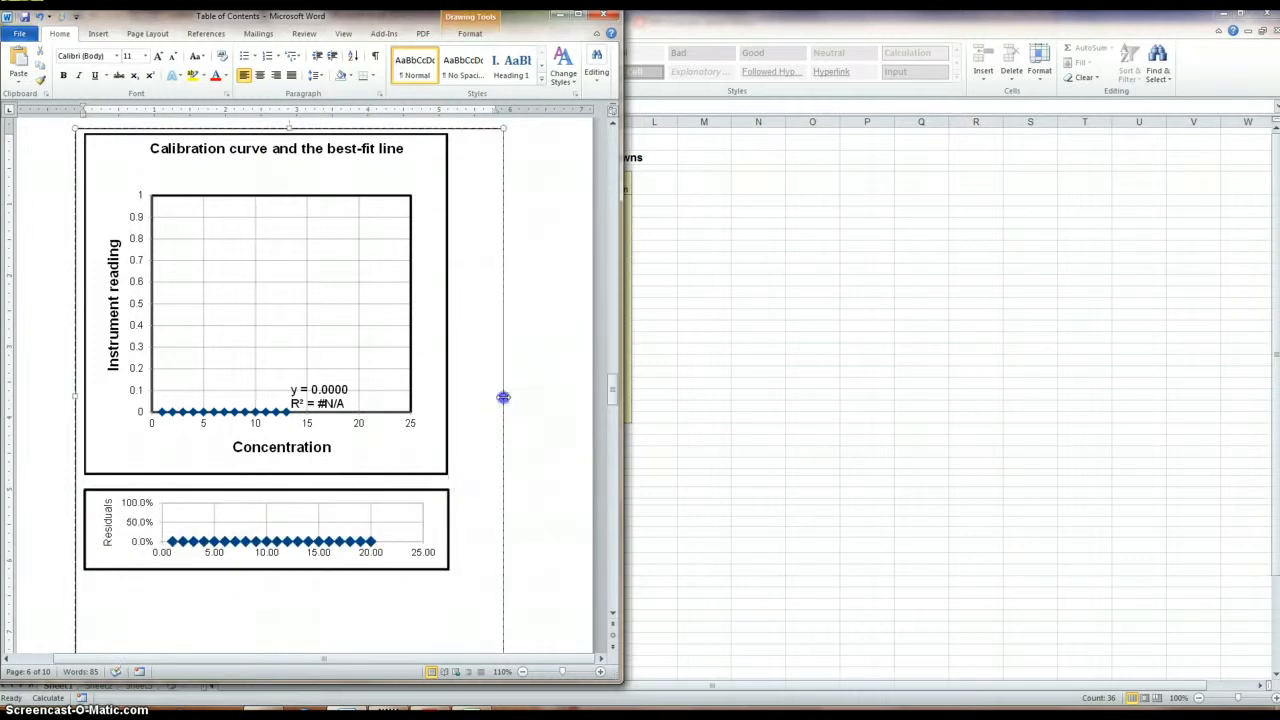
{"action": "left_click_drag", "start_coordinate": [503, 397], "coordinate": [454, 397]}
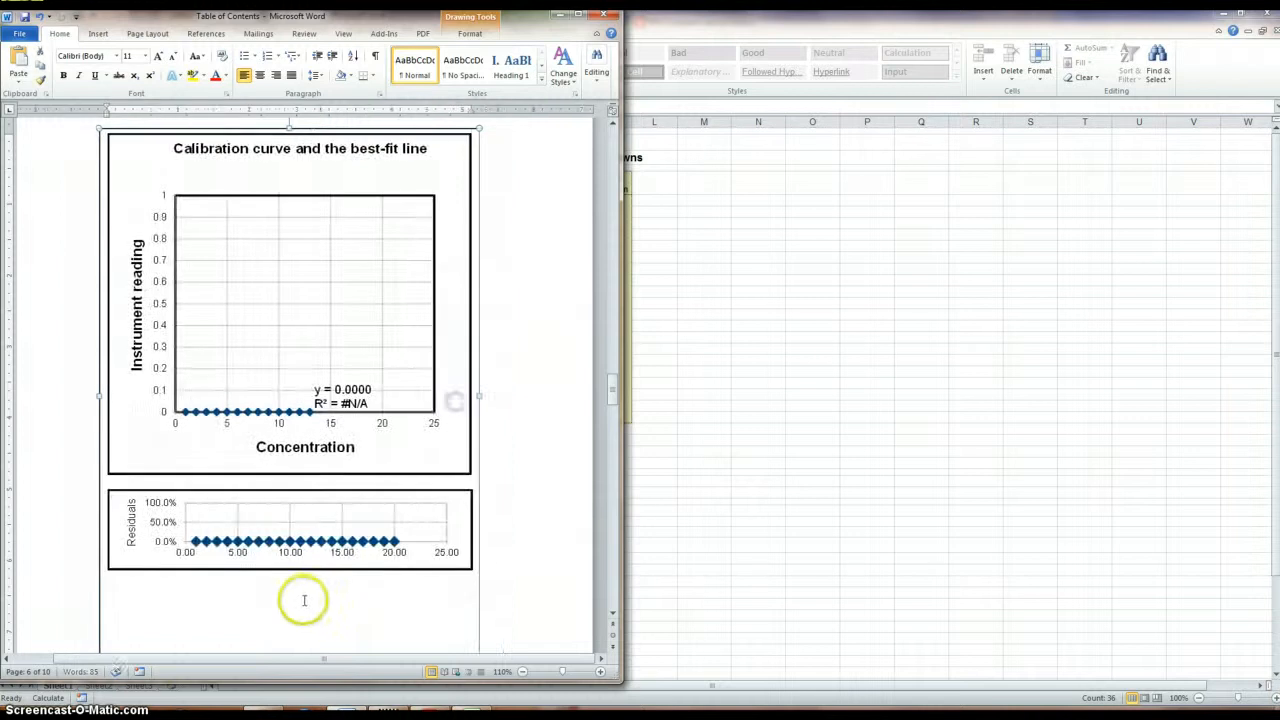
Add the line "Legend: al;fjqwerfpohvl;kn o;if wohf f;lksndf qowerf" below the Residuals chart and shorten the text box to end just beneath it
{"action": "left_click", "coordinate": [303, 598]}
{"action": "scroll", "coordinate": [305, 595], "scroll_direction": "down", "scroll_amount": 1}
{"action": "left_click", "coordinate": [274, 552]}
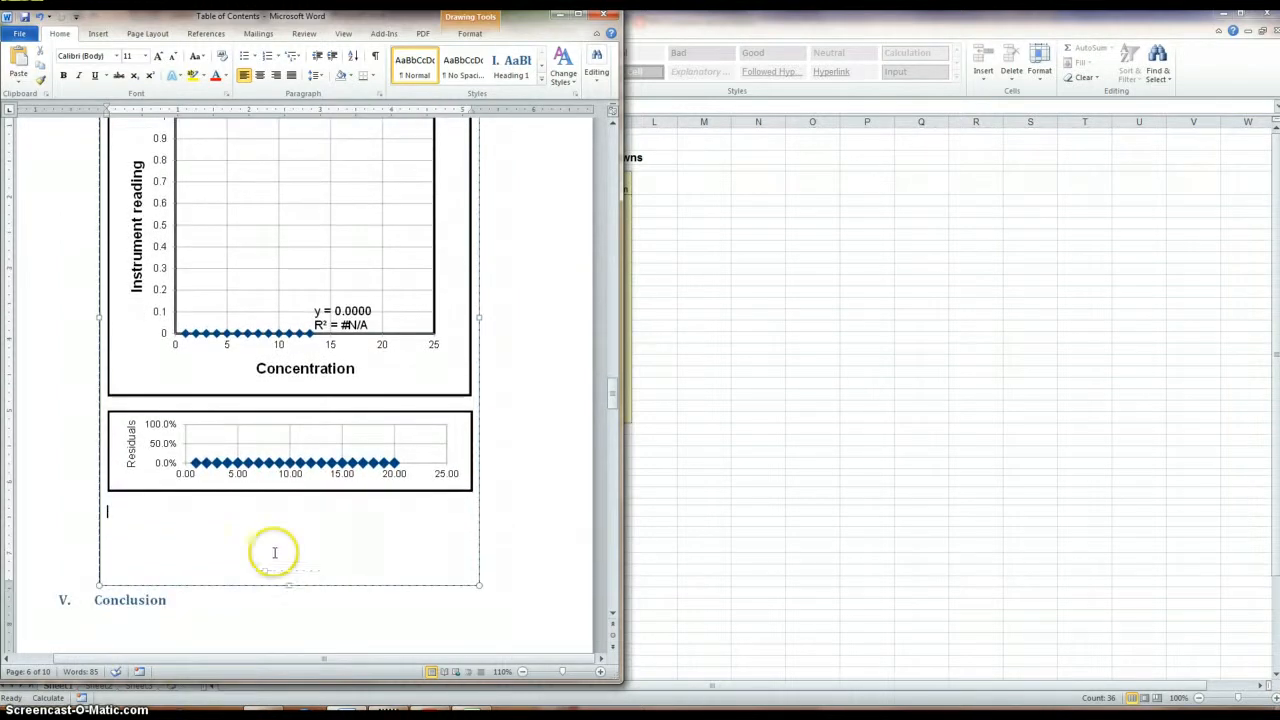
{"action": "left_click", "coordinate": [265, 547]}
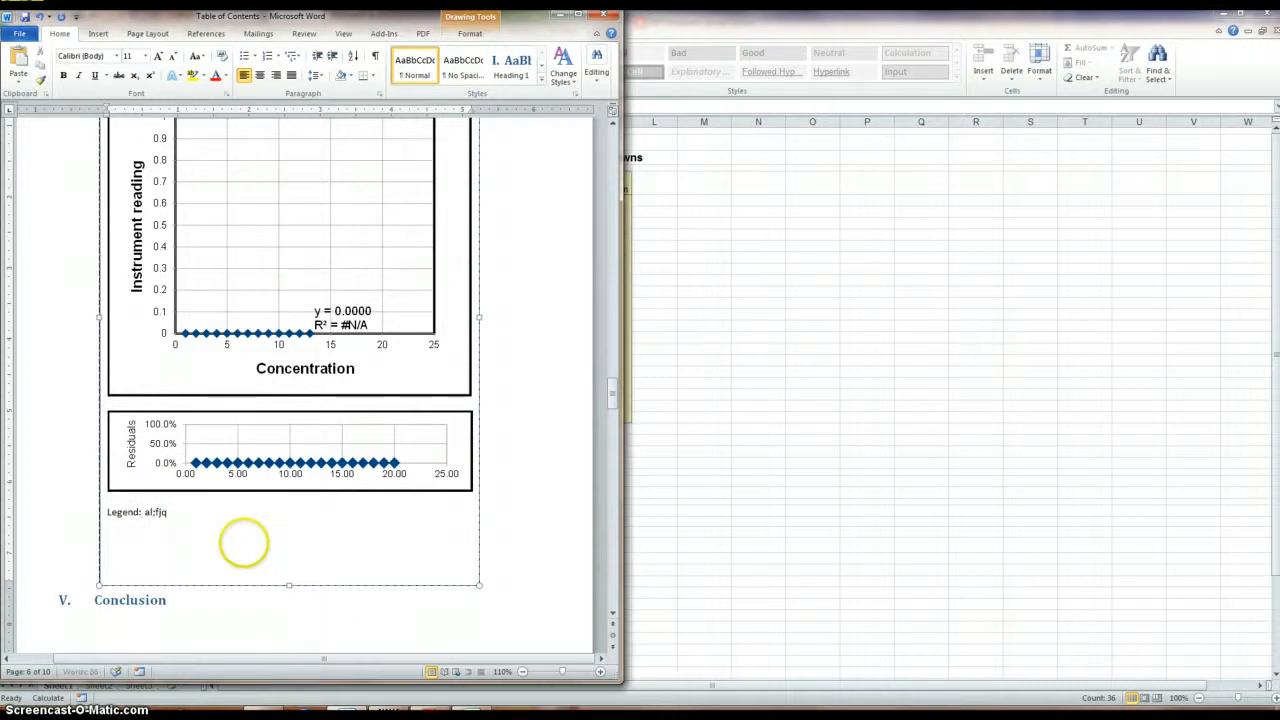
{"action": "type", "text": "o;if wohf f;lksndf qowerf"}
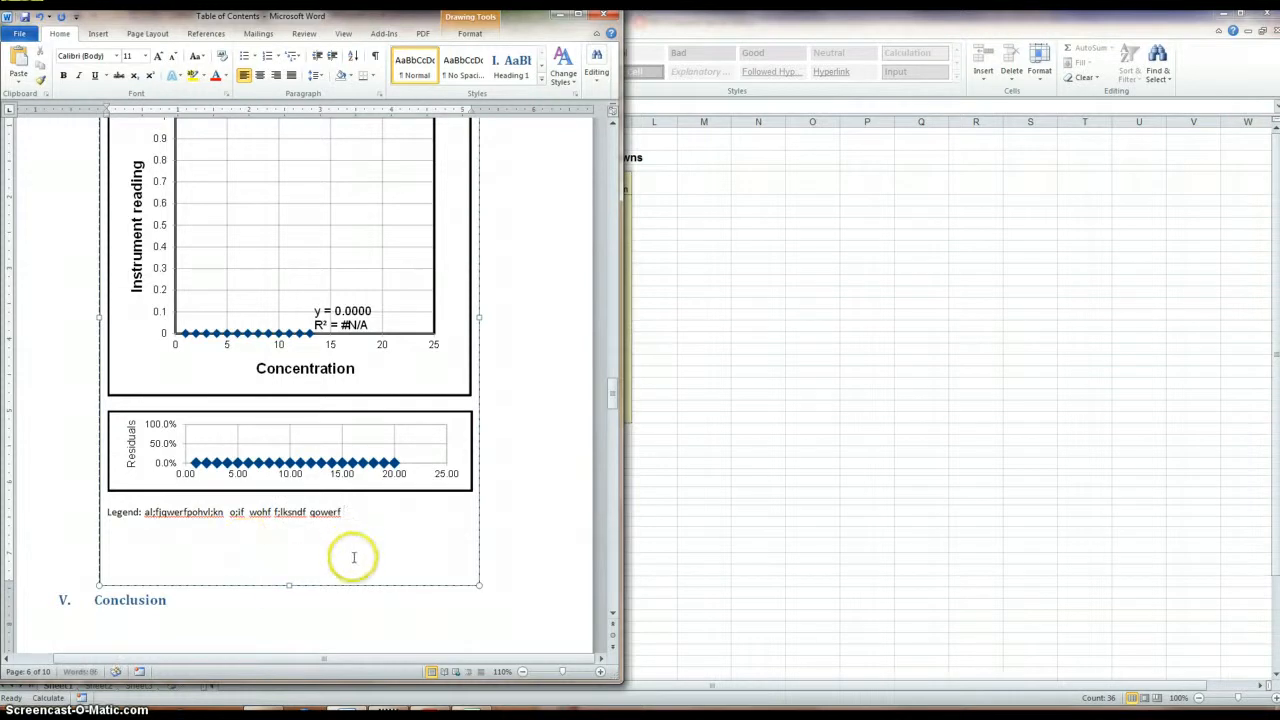
{"action": "left_click_drag", "start_coordinate": [288, 587], "coordinate": [297, 521]}
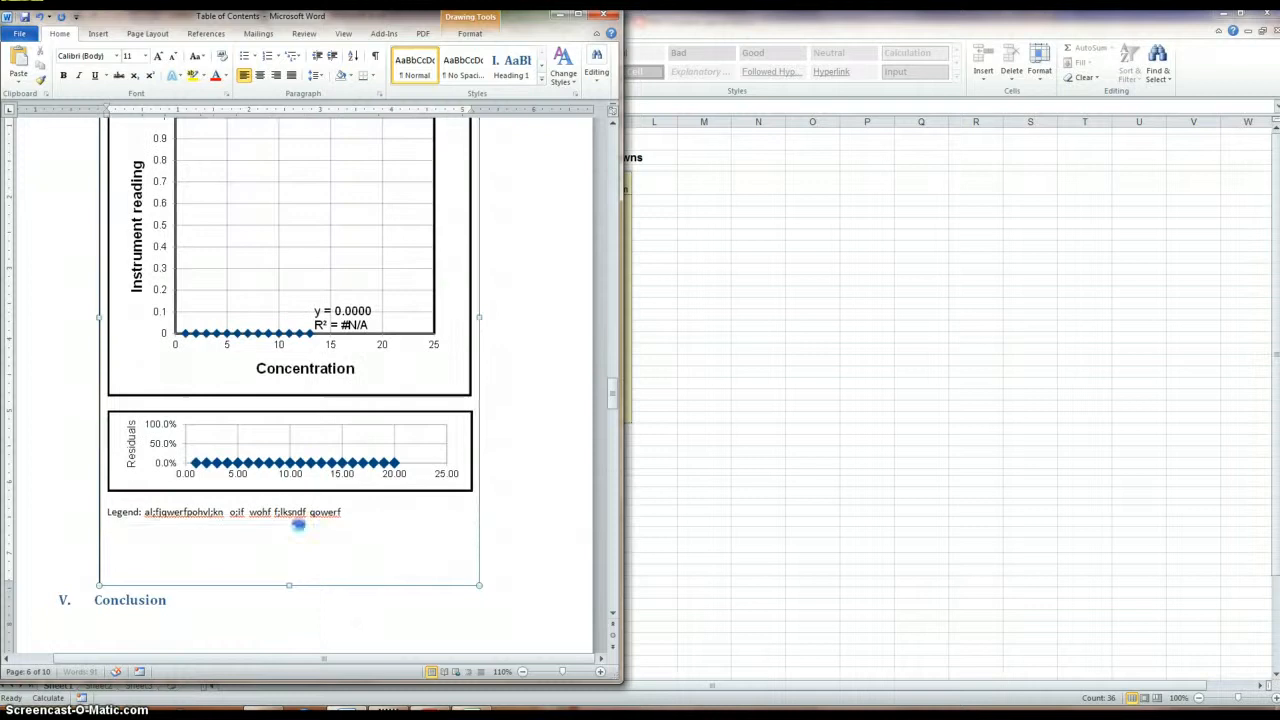
{"action": "left_click", "coordinate": [536, 539]}
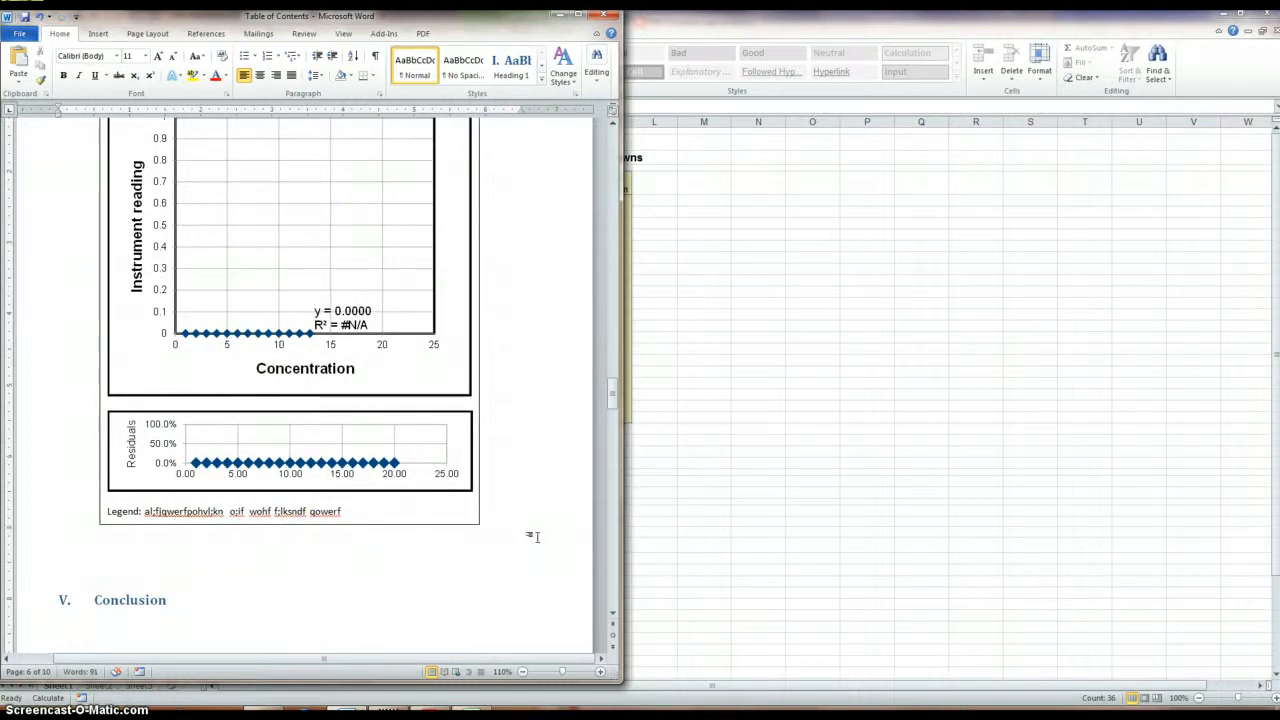
Review the fill and line colour settings of the text box around the charts, leaving the formatting as it is
{"action": "scroll", "coordinate": [536, 539], "scroll_direction": "up", "scroll_amount": 1}
{"action": "left_click", "coordinate": [486, 402]}
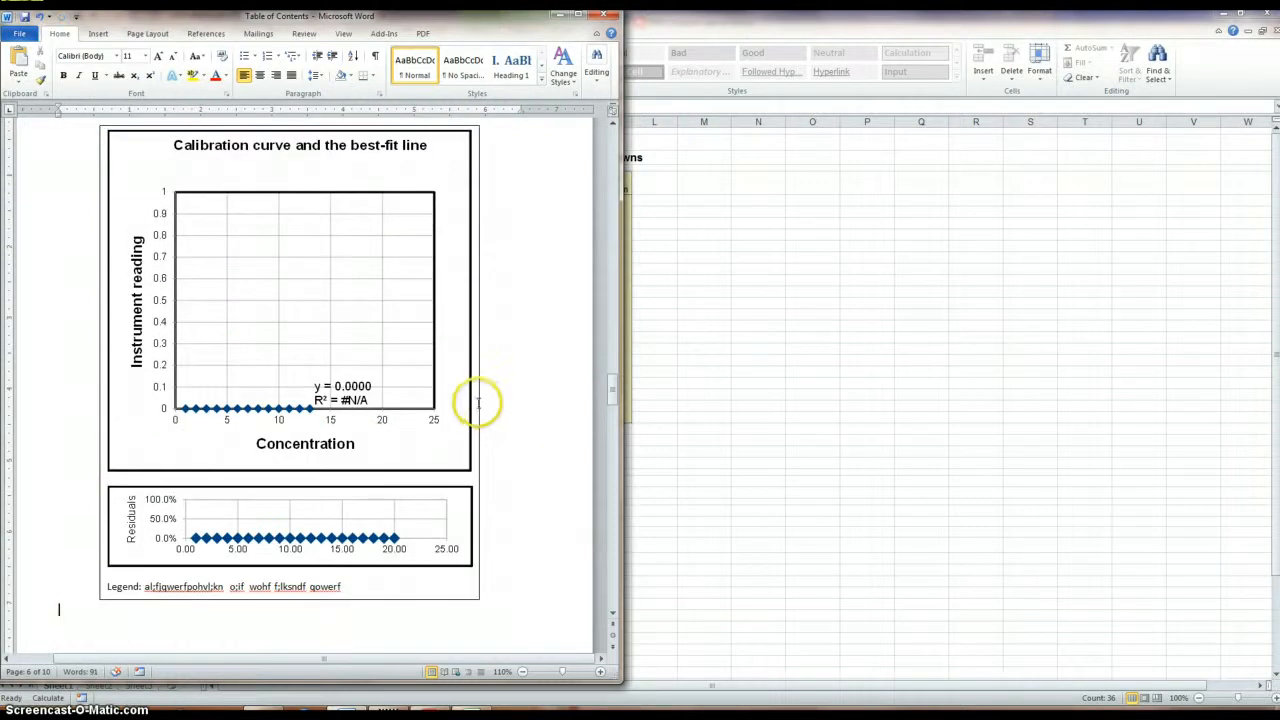
{"action": "left_click", "coordinate": [479, 402]}
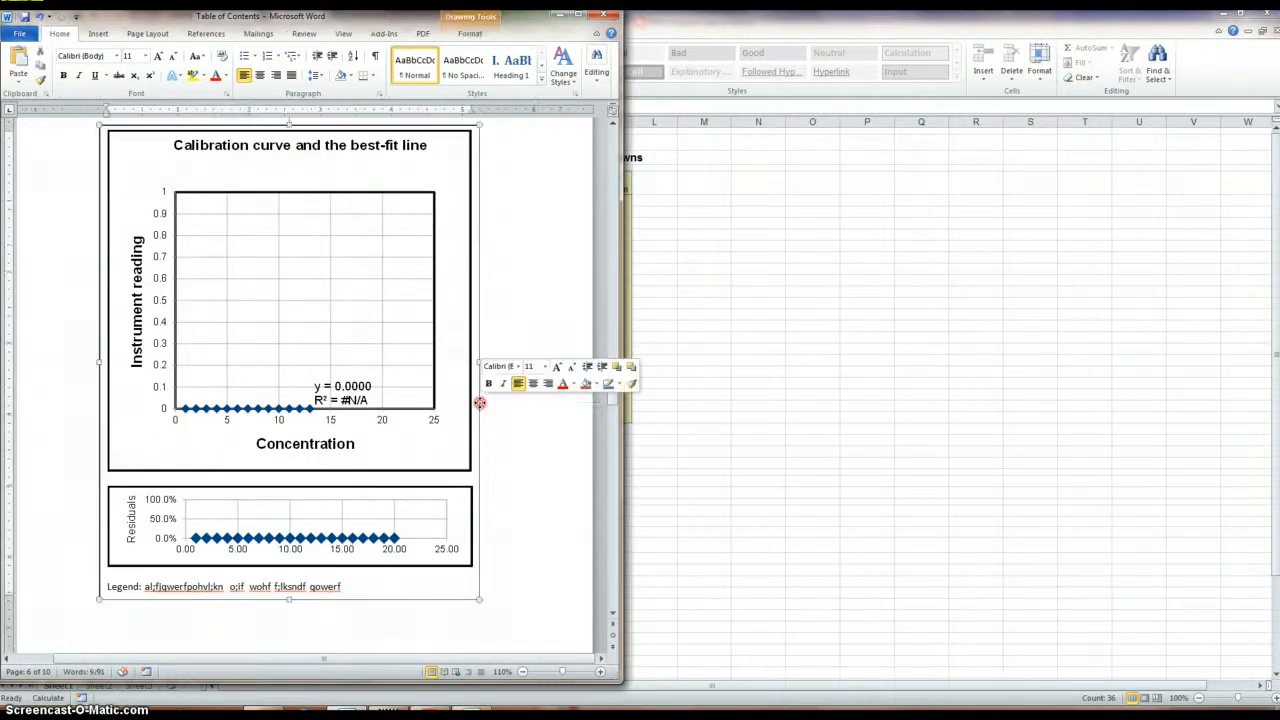
{"action": "right_click", "coordinate": [480, 402]}
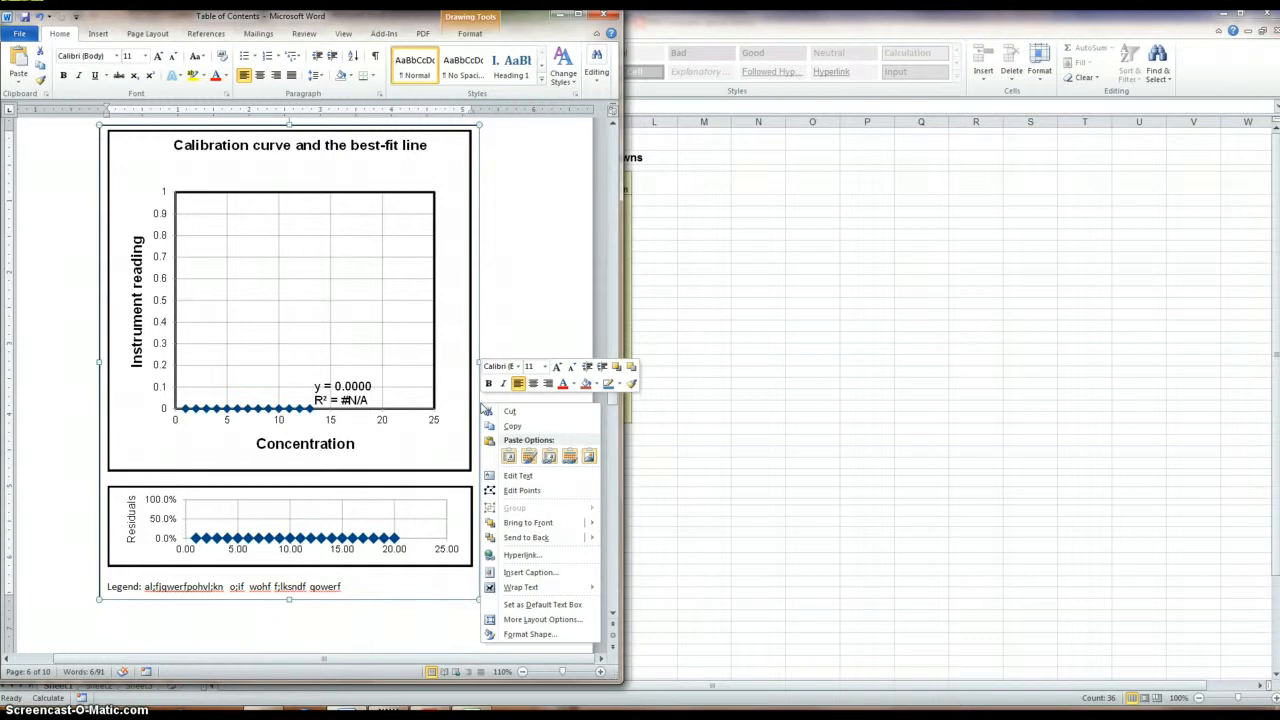
{"action": "left_click", "coordinate": [520, 634]}
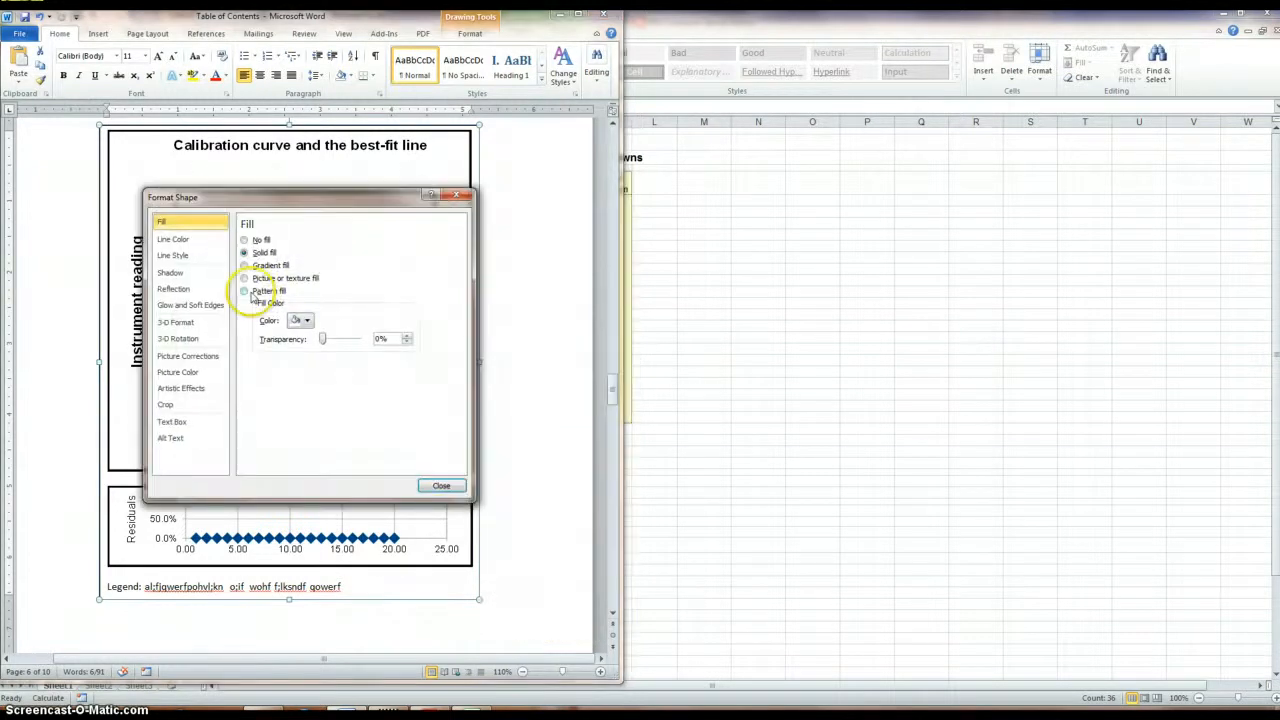
{"action": "left_click", "coordinate": [180, 241]}
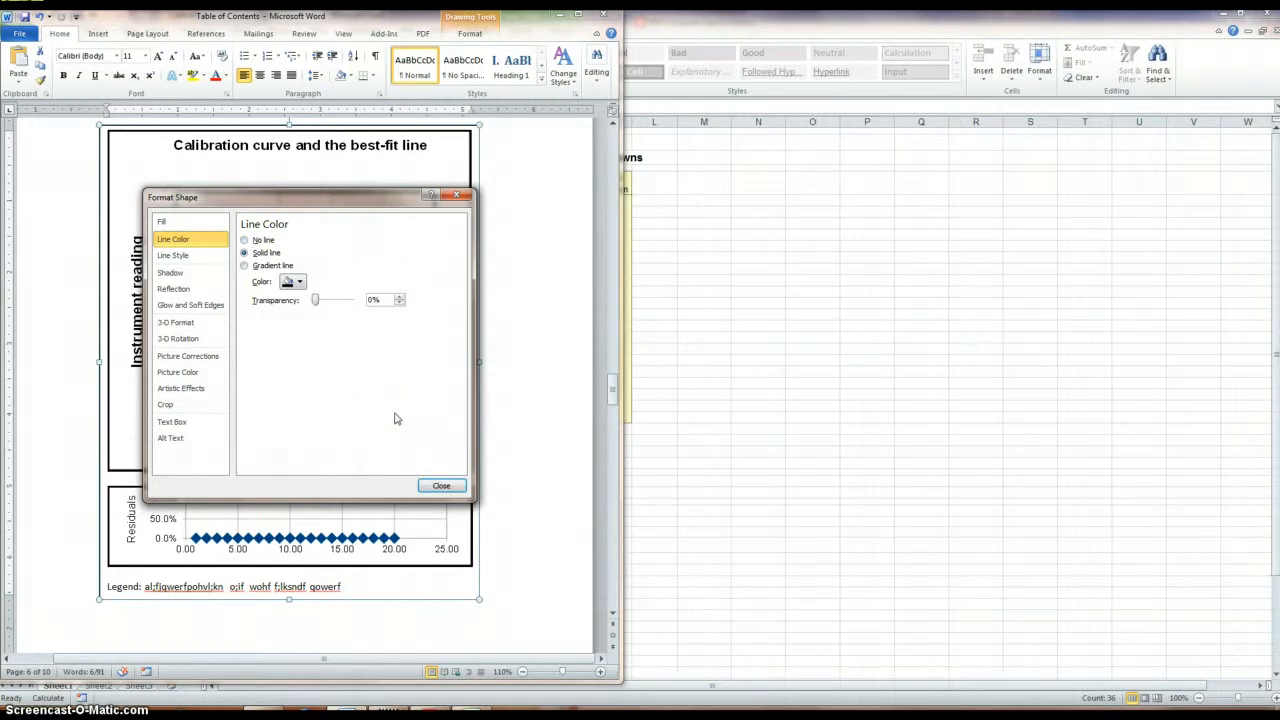
{"action": "left_click", "coordinate": [441, 487]}
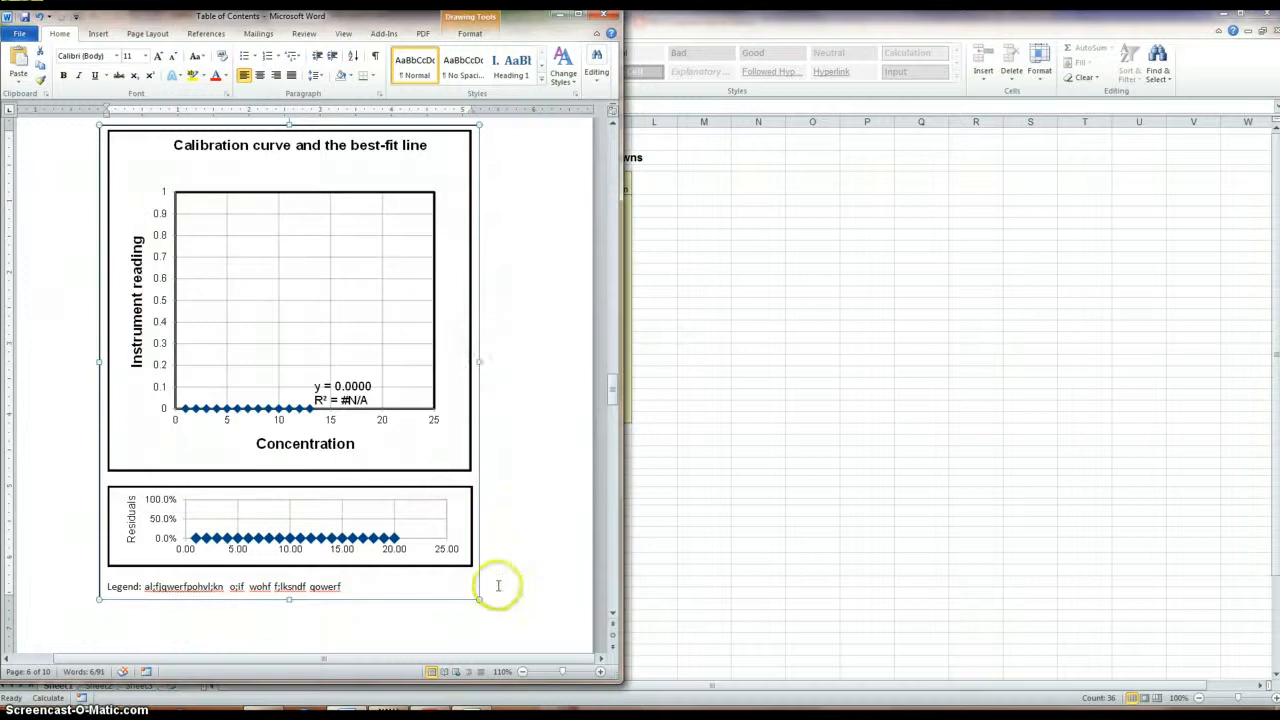
Widen the text box on both sides to about the page's text width and centre the calibration and Residuals charts inside it
{"action": "left_click_drag", "start_coordinate": [479, 363], "coordinate": [583, 370]}
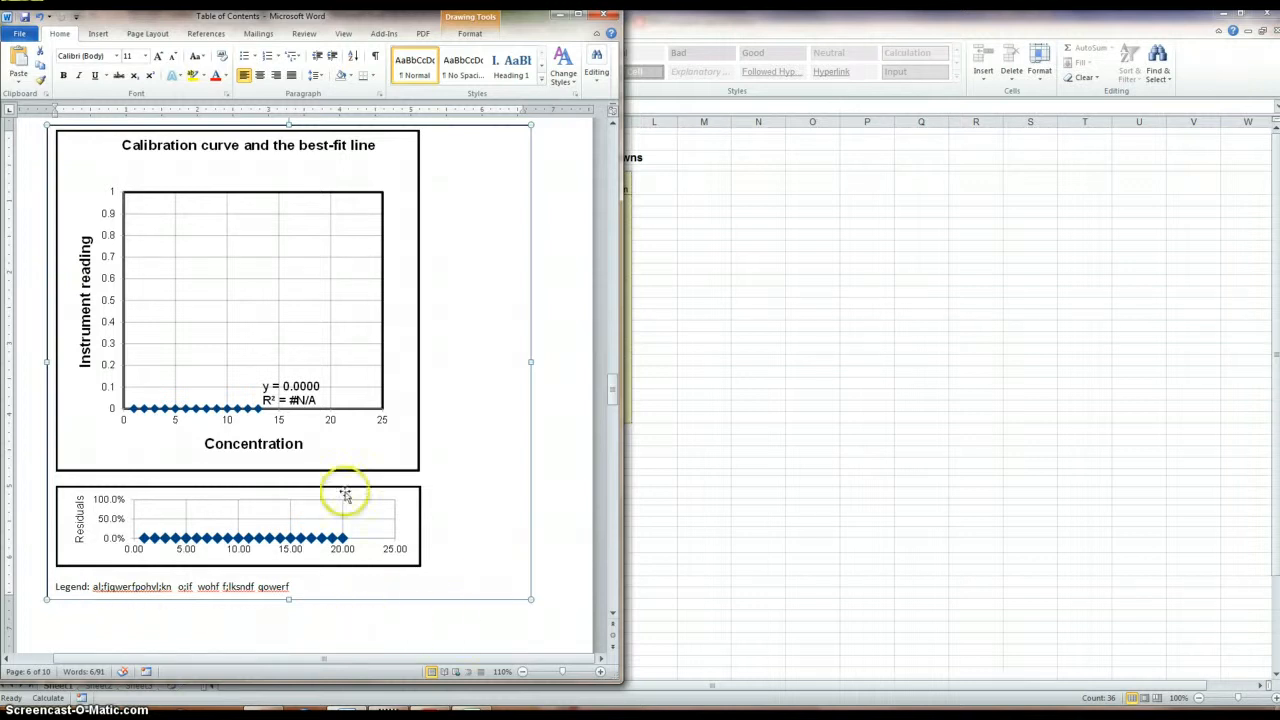
{"action": "left_click", "coordinate": [419, 450]}
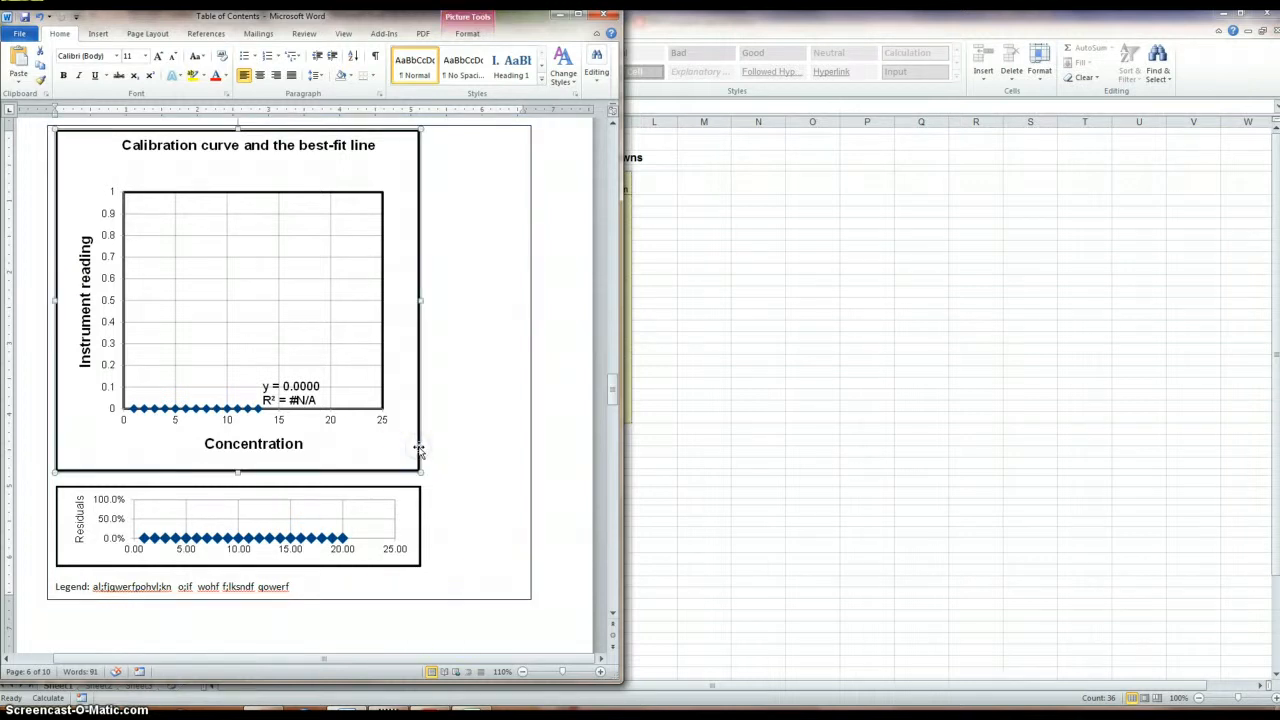
{"action": "left_click", "coordinate": [260, 76]}
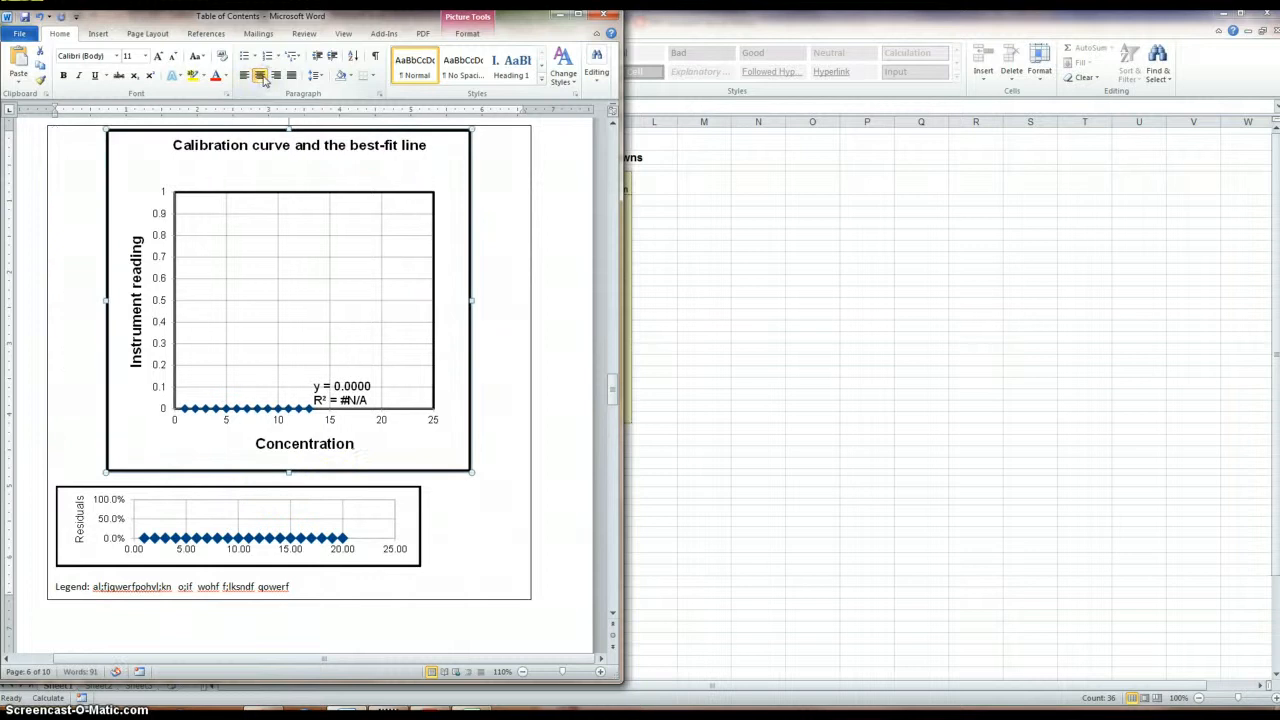
{"action": "left_click", "coordinate": [337, 488]}
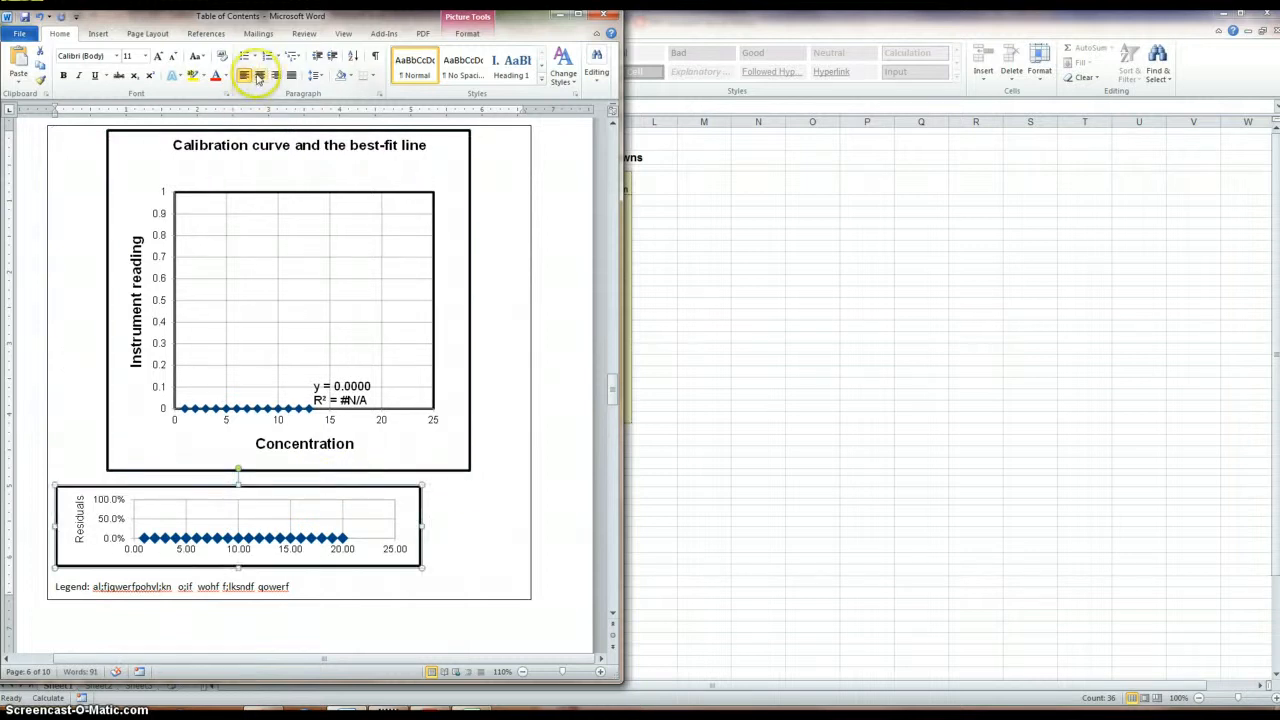
{"action": "left_click", "coordinate": [260, 76]}
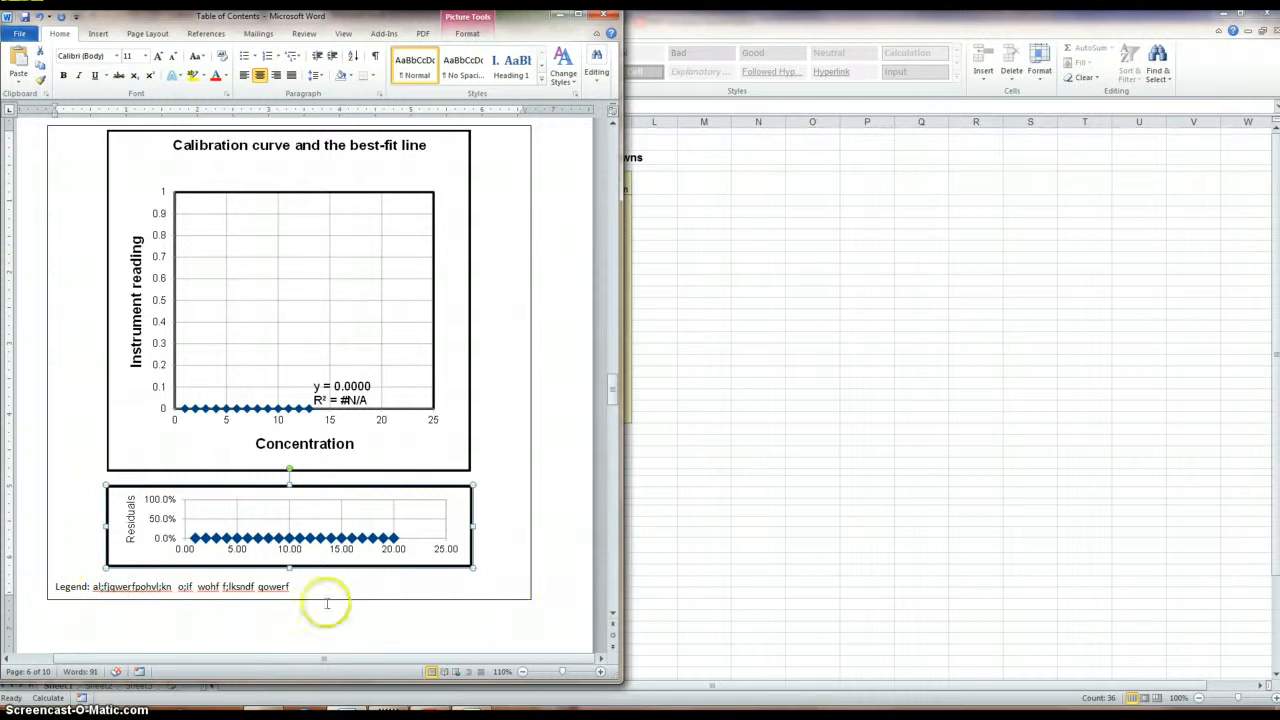
Examine the position and text wrapping options available for the chart text box without applying any
{"action": "left_click", "coordinate": [531, 461]}
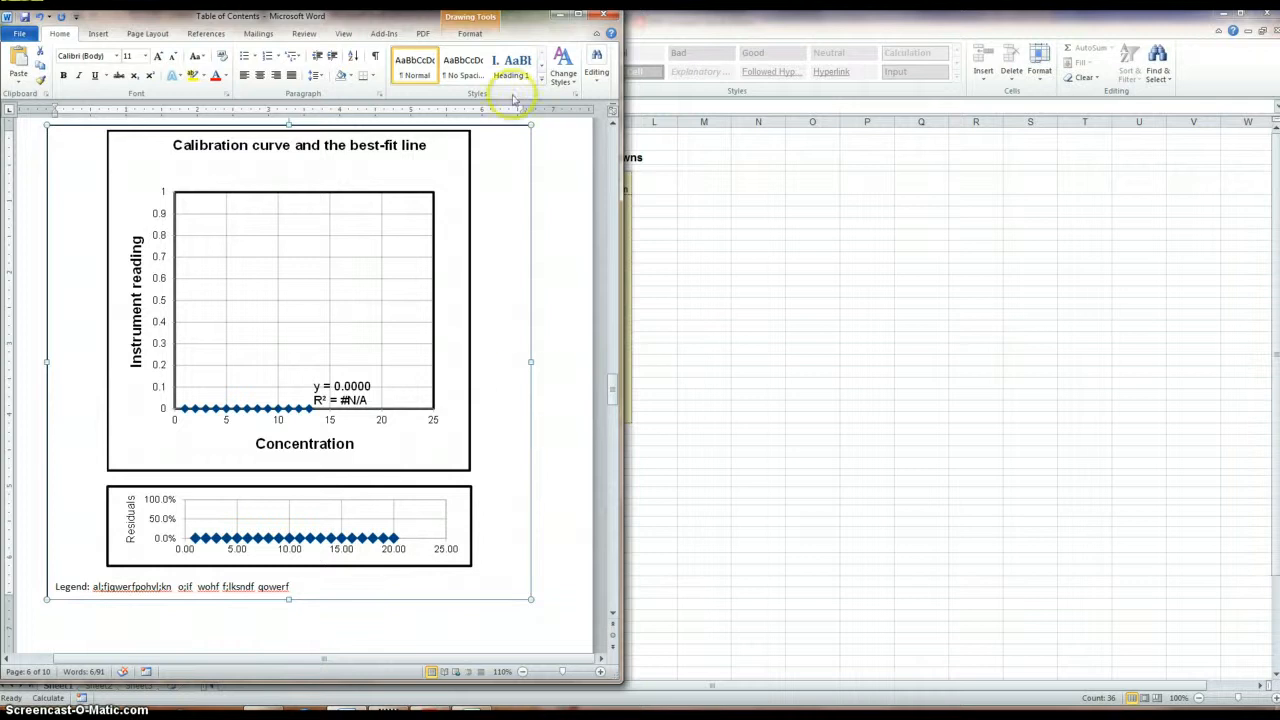
{"action": "left_click", "coordinate": [470, 34]}
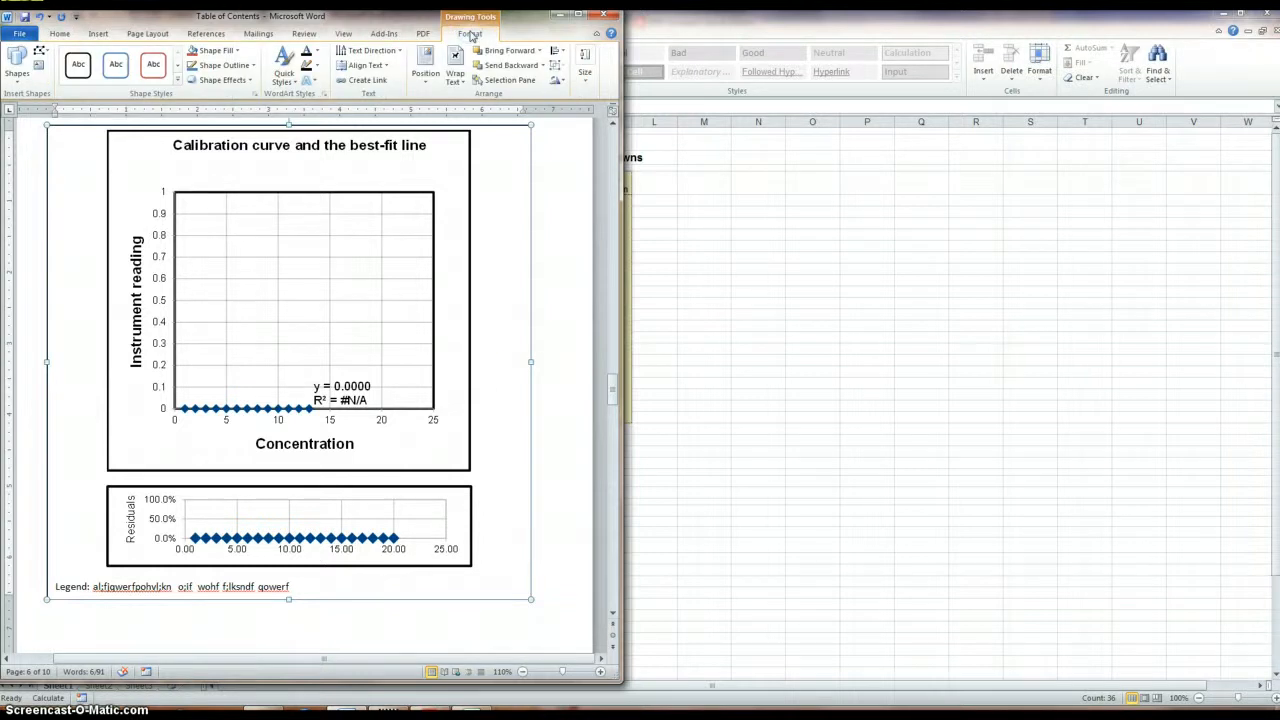
{"action": "left_click", "coordinate": [425, 82]}
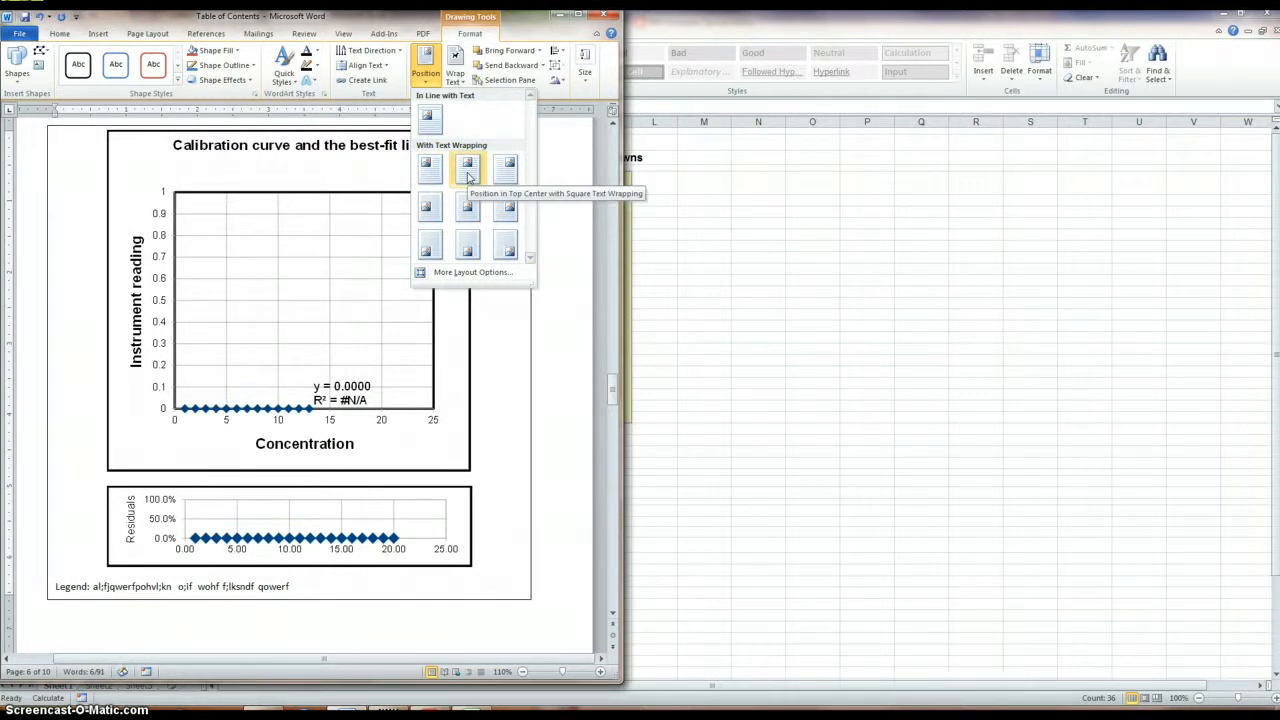
{"action": "left_click", "coordinate": [460, 78]}
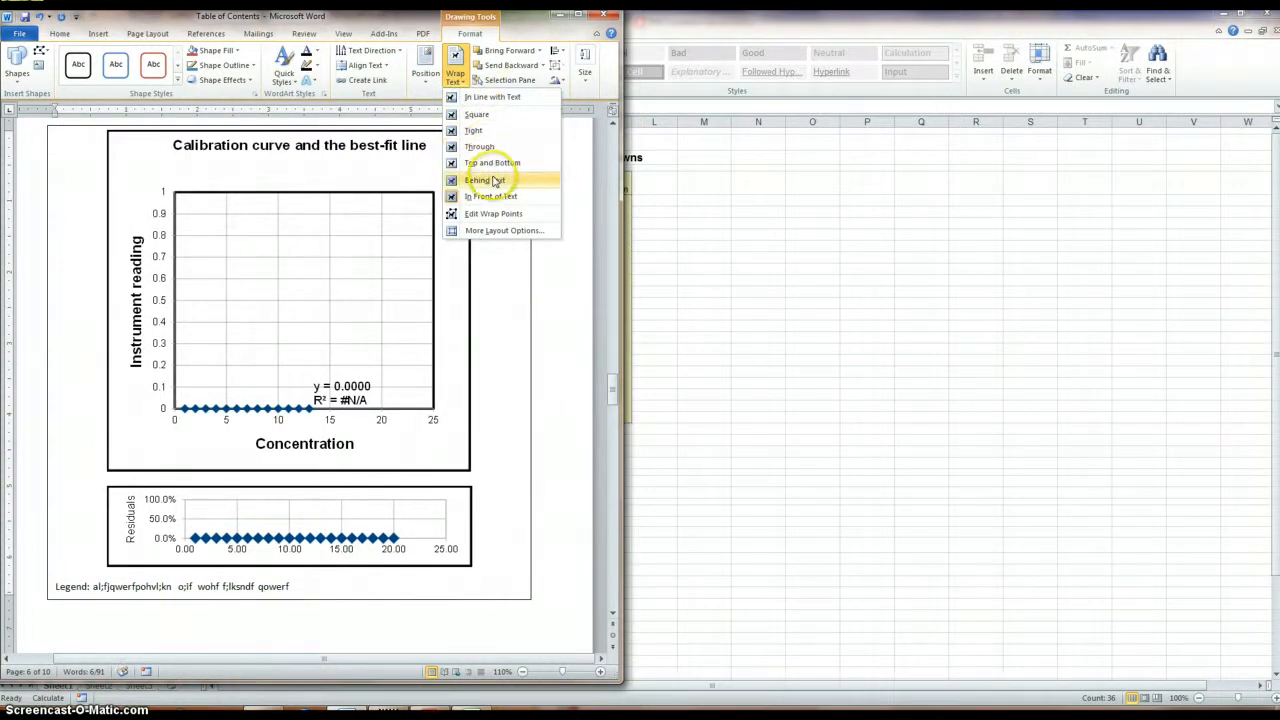
{"action": "left_click", "coordinate": [576, 320]}
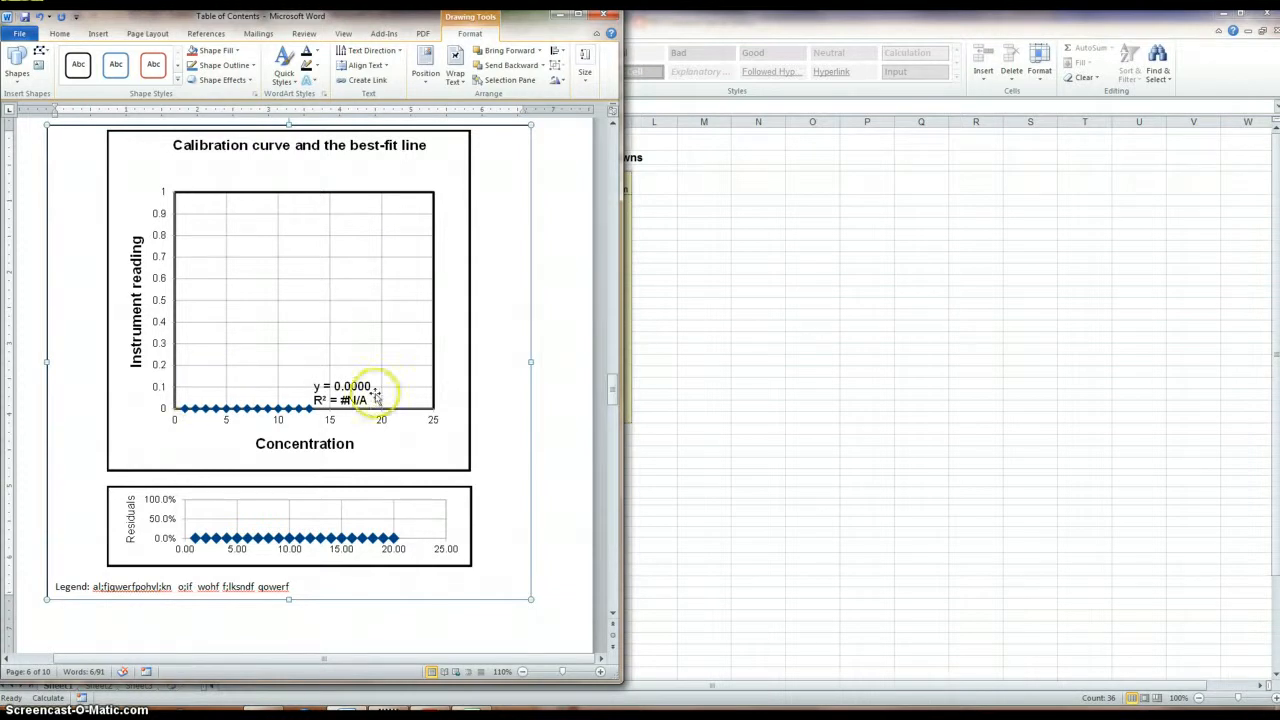
{"action": "left_click", "coordinate": [565, 497]}
Insert blank lines between the chart text box and the Conclusion heading to push the heading onto the next page
{"action": "scroll", "coordinate": [564, 497], "scroll_direction": "down", "scroll_amount": 4}
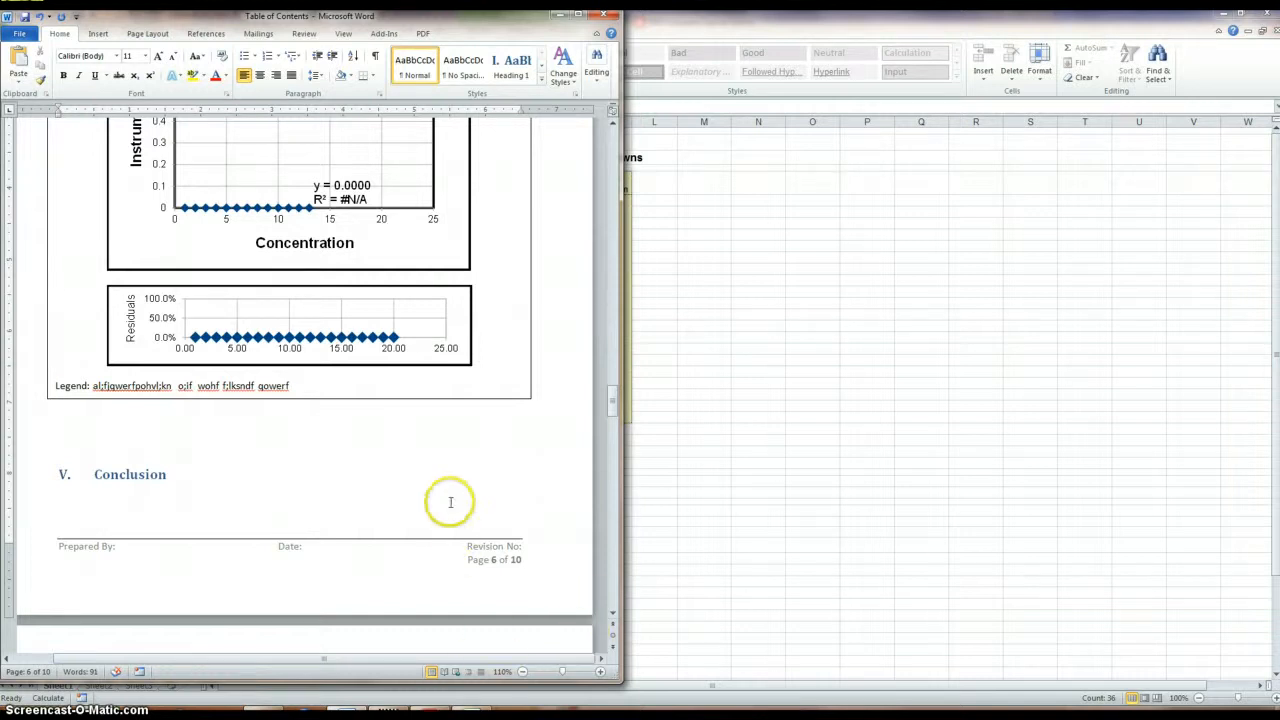
{"action": "scroll", "coordinate": [449, 503], "scroll_direction": "down", "scroll_amount": 3}
{"action": "scroll", "coordinate": [205, 373], "scroll_direction": "down", "scroll_amount": 1}
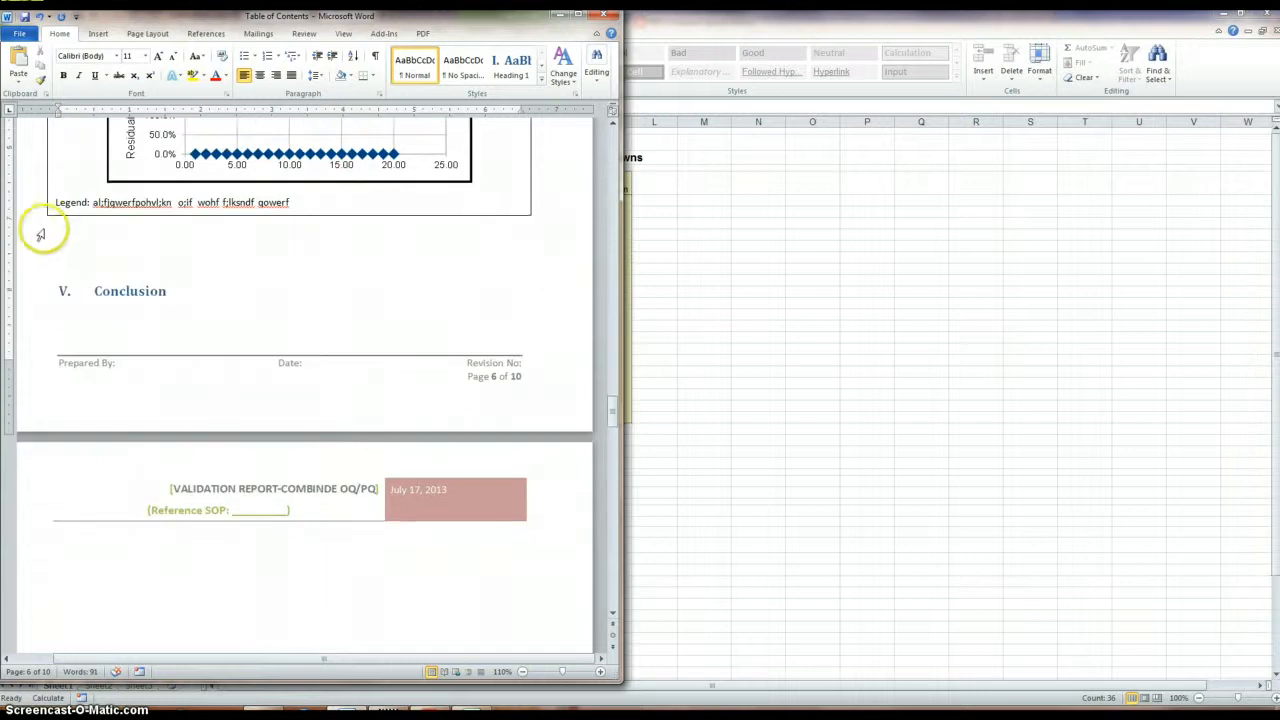
{"action": "key", "text": "Return"}
{"action": "key", "text": "Return"}
{"action": "key", "text": "Return"}
{"action": "key", "text": "Return"}
{"action": "key", "text": "Return"}
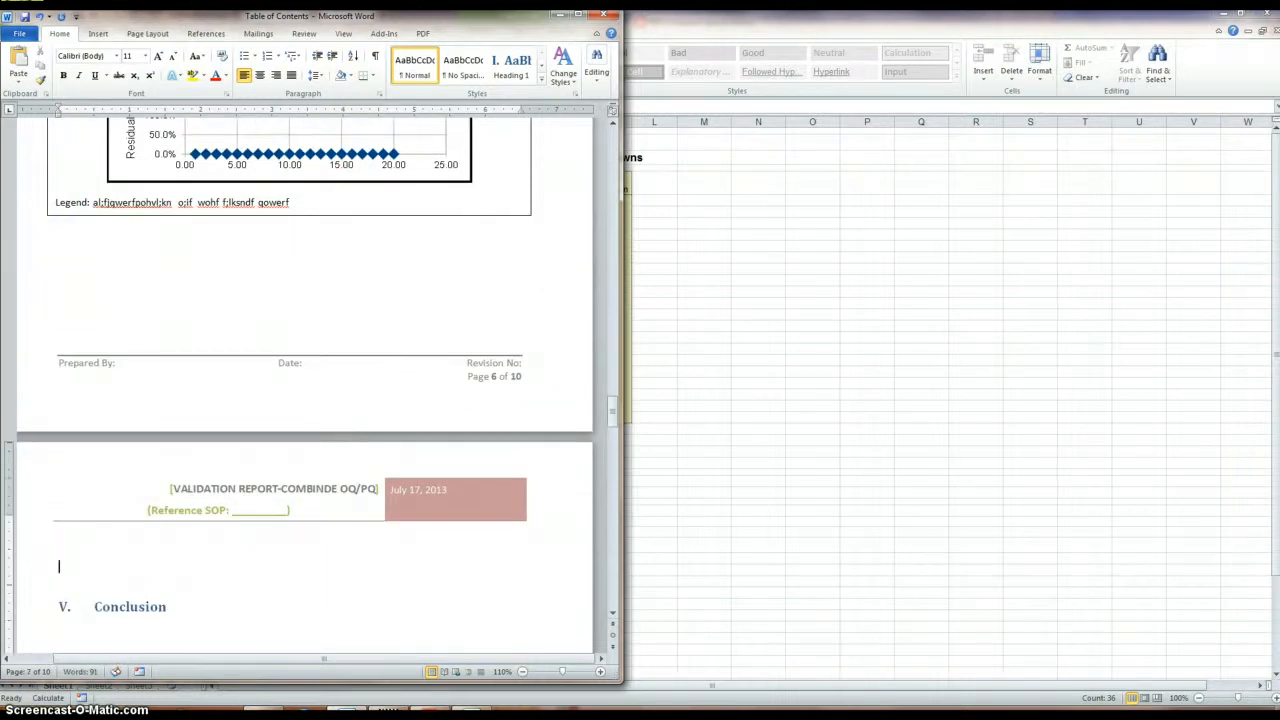
Copy the "Application to unknowns" table, J3:K25, from the Excel workbook and paste it above the Conclusion heading in Word
{"action": "left_click", "coordinate": [523, 712]}
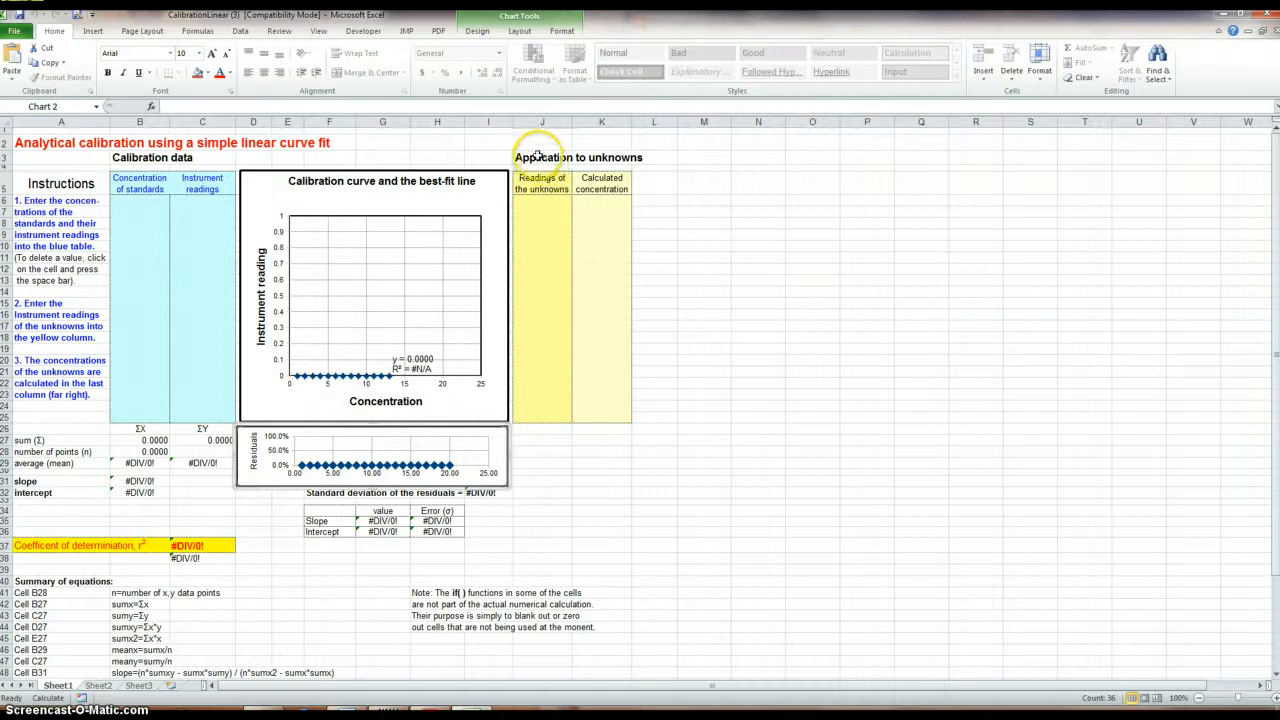
{"action": "left_click_drag", "start_coordinate": [535, 157], "coordinate": [591, 420]}
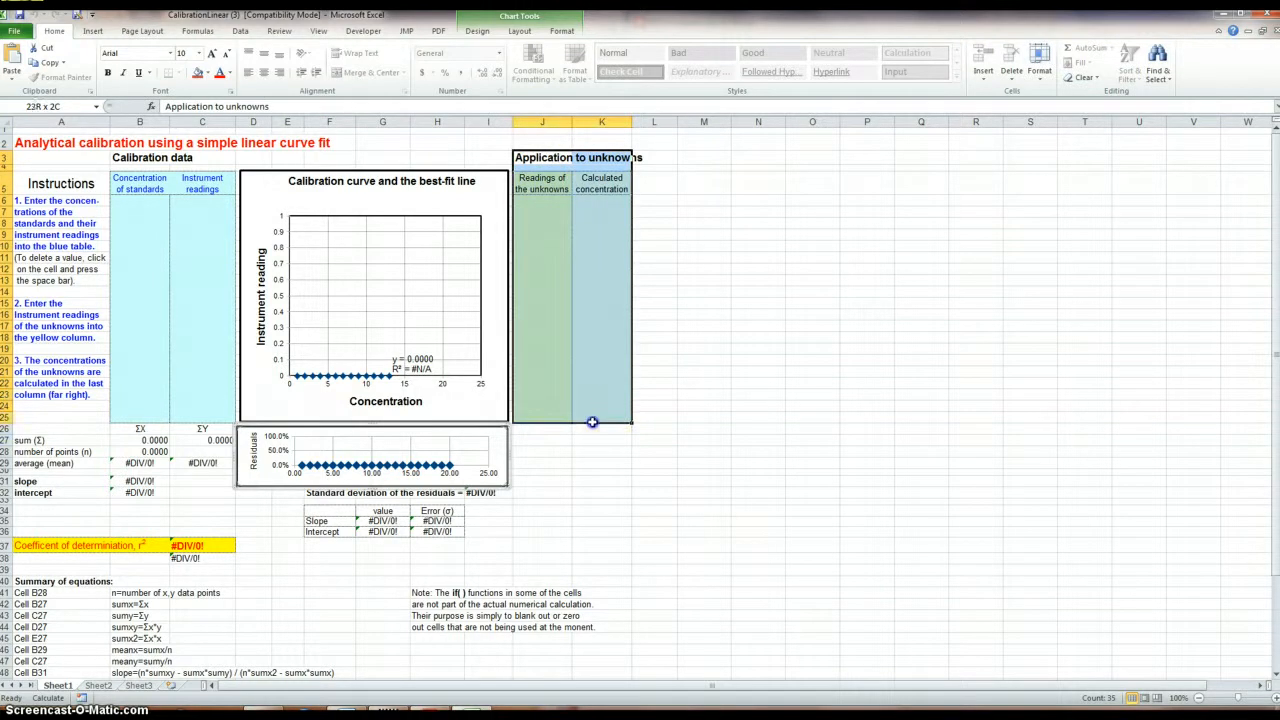
{"action": "right_click", "coordinate": [584, 292]}
{"action": "left_click", "coordinate": [620, 315]}
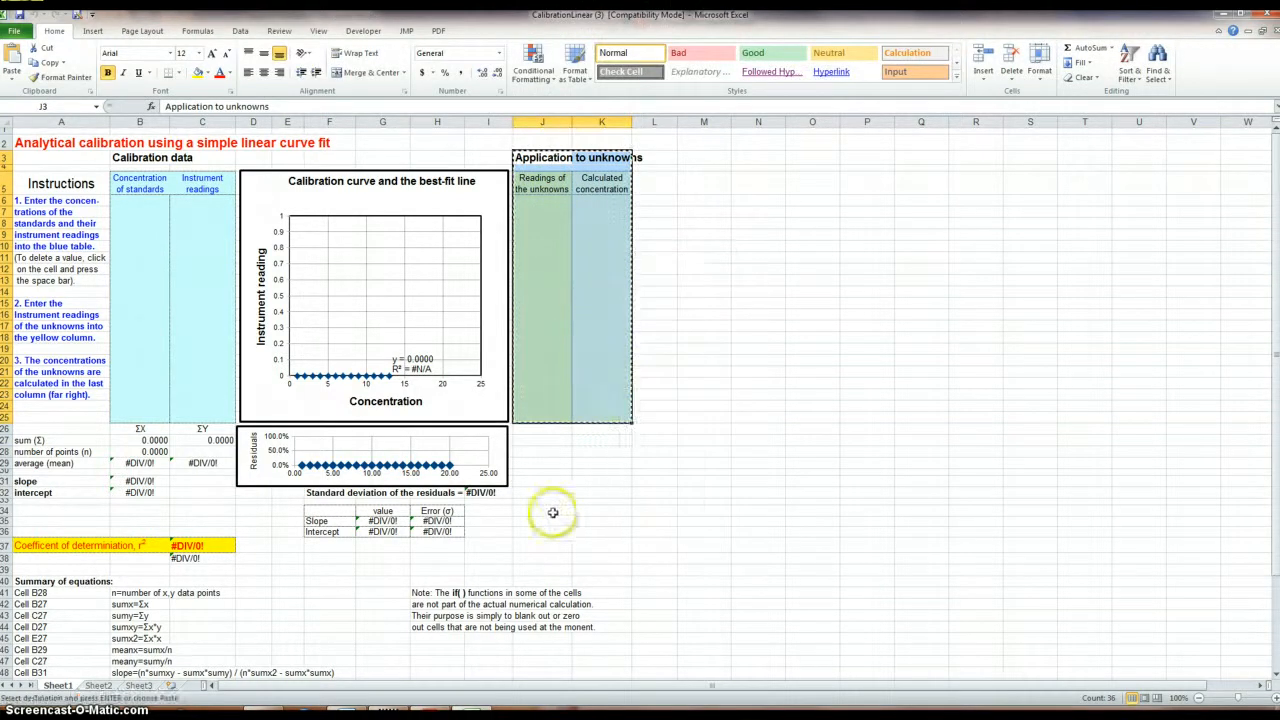
{"action": "left_click", "coordinate": [357, 712]}
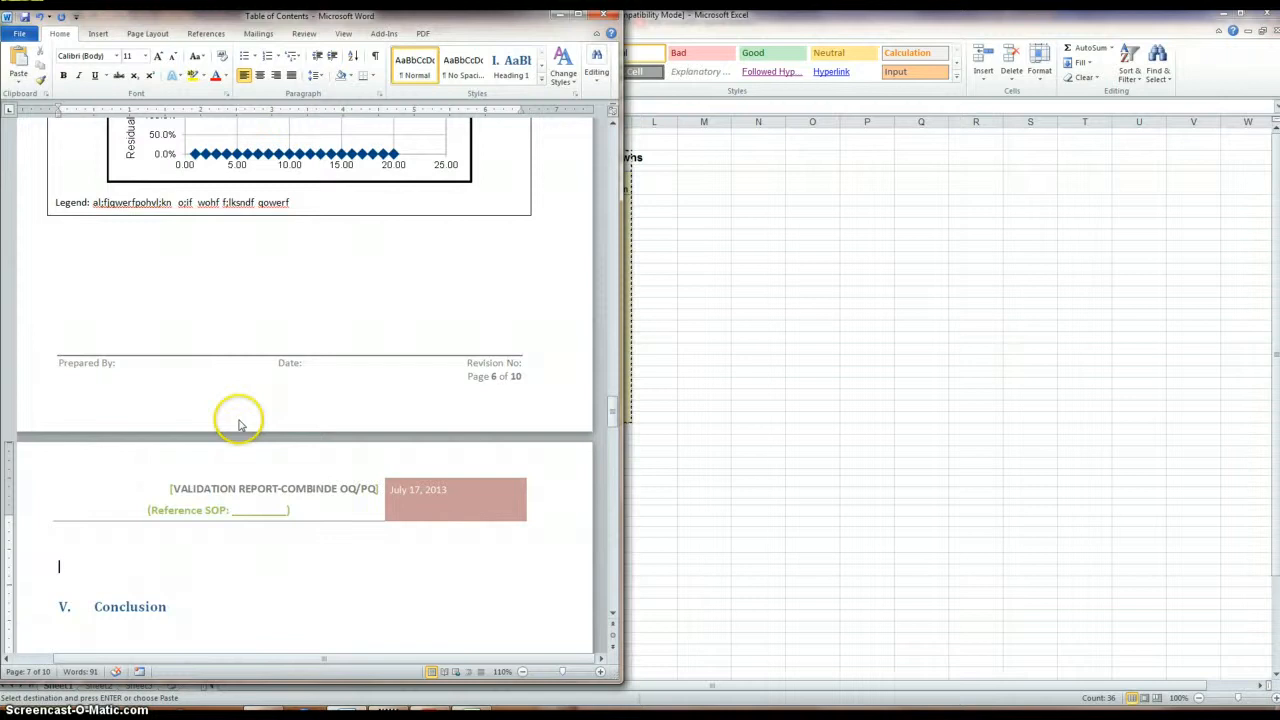
{"action": "left_click", "coordinate": [17, 86]}
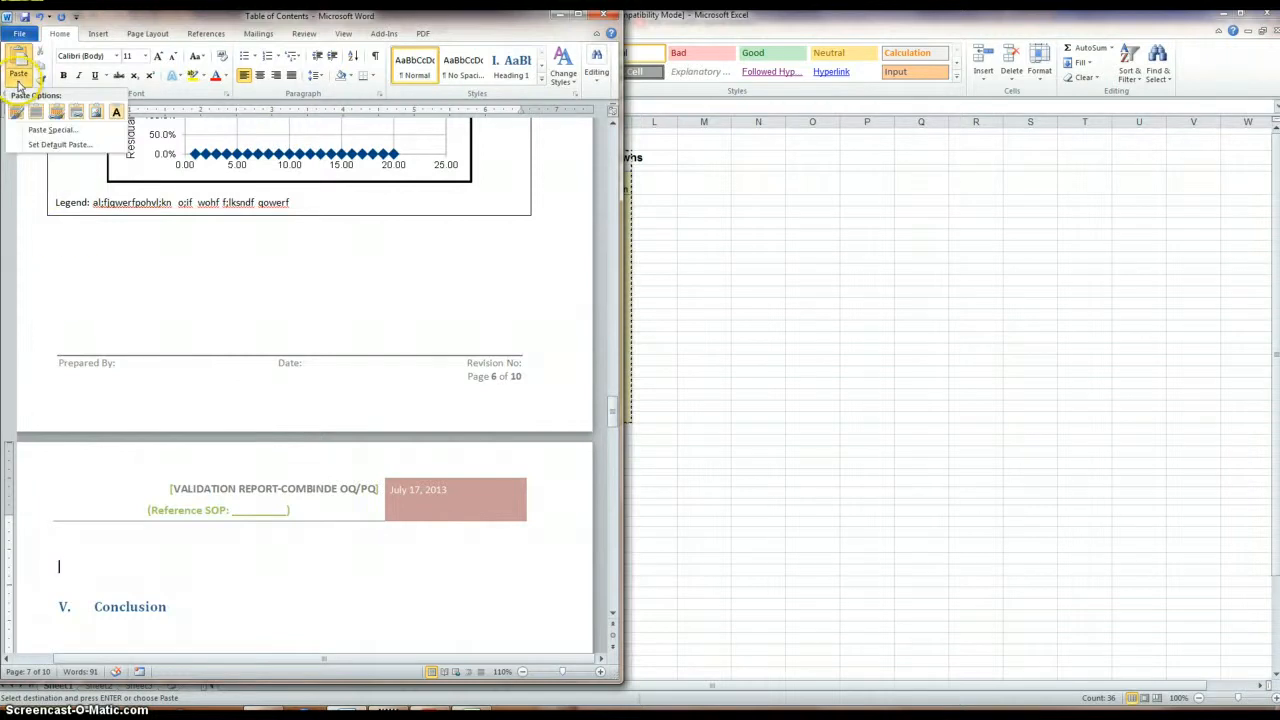
{"action": "left_click", "coordinate": [17, 62]}
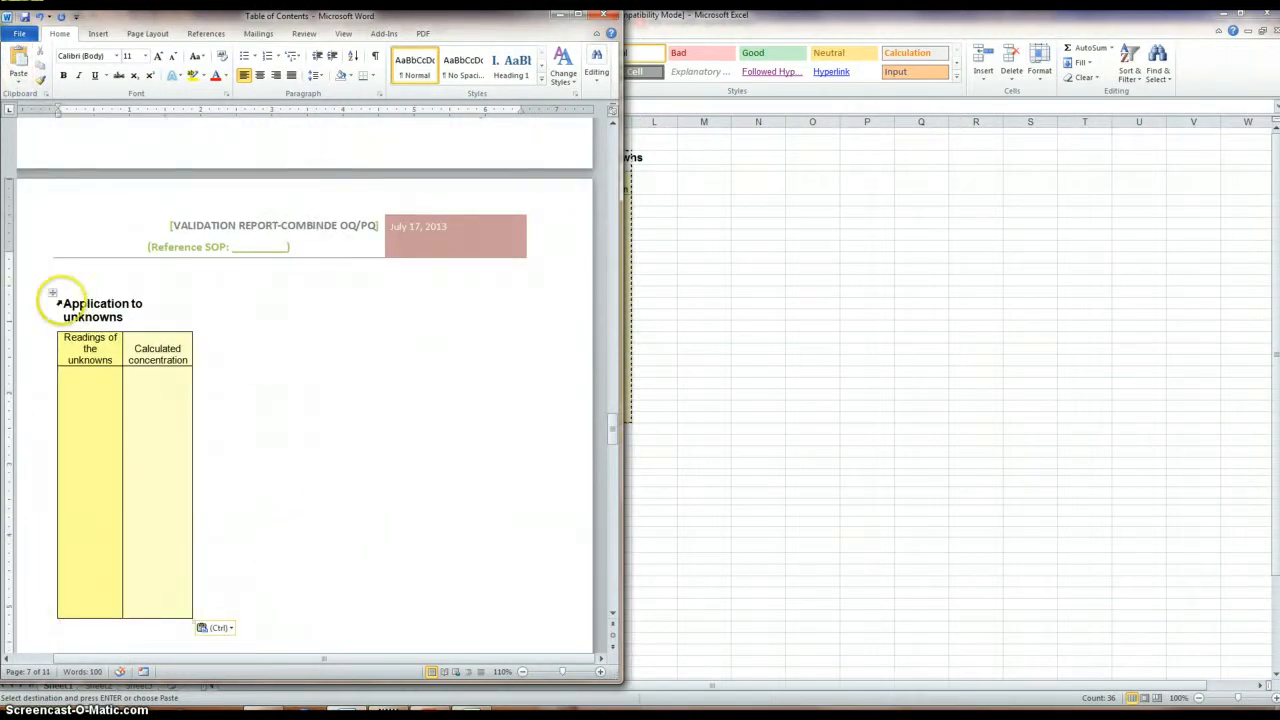
Replace the pasted table's title with "Table 2: Sample Results"
{"action": "left_click", "coordinate": [64, 302]}
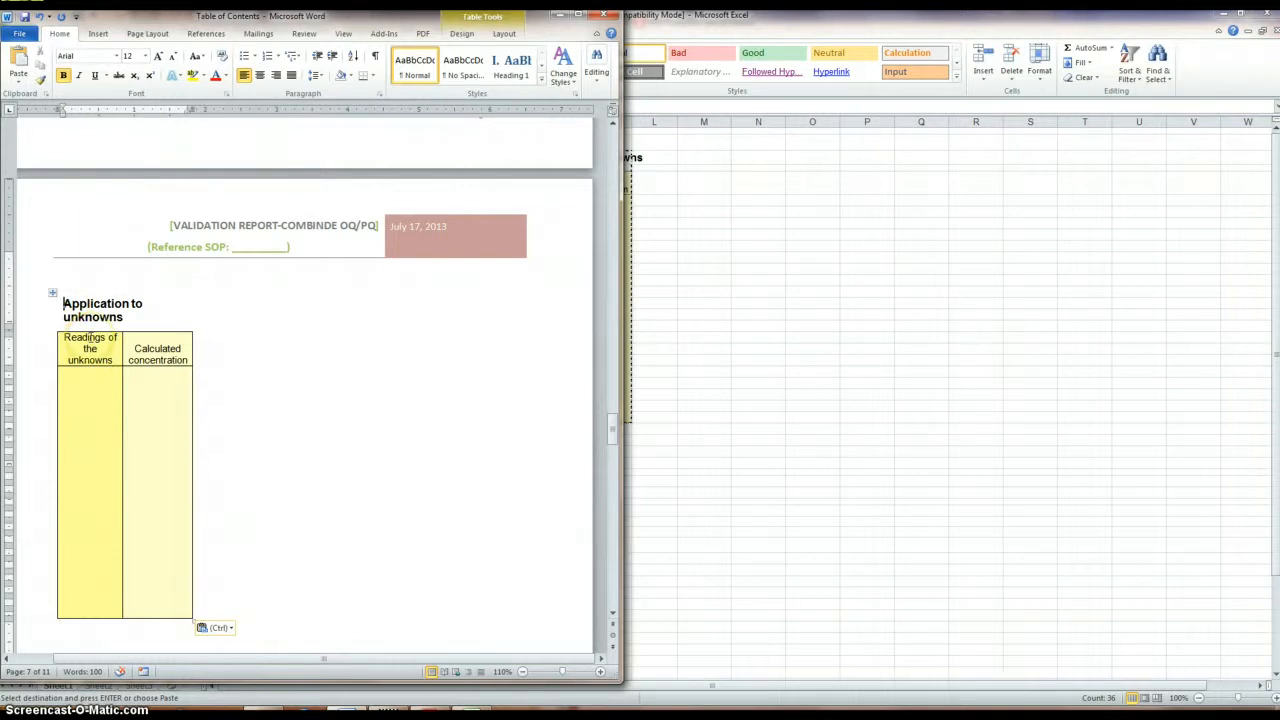
{"action": "type", "text": "Table "}
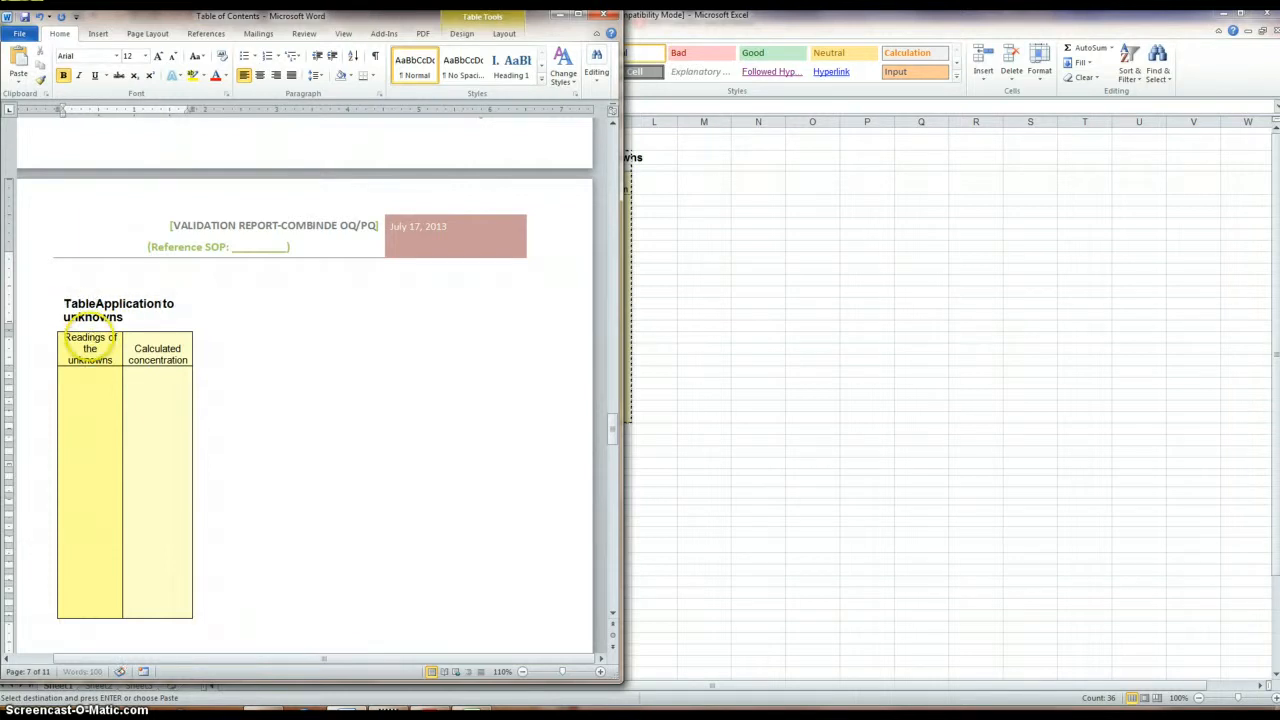
{"action": "type", "text": "2:"}
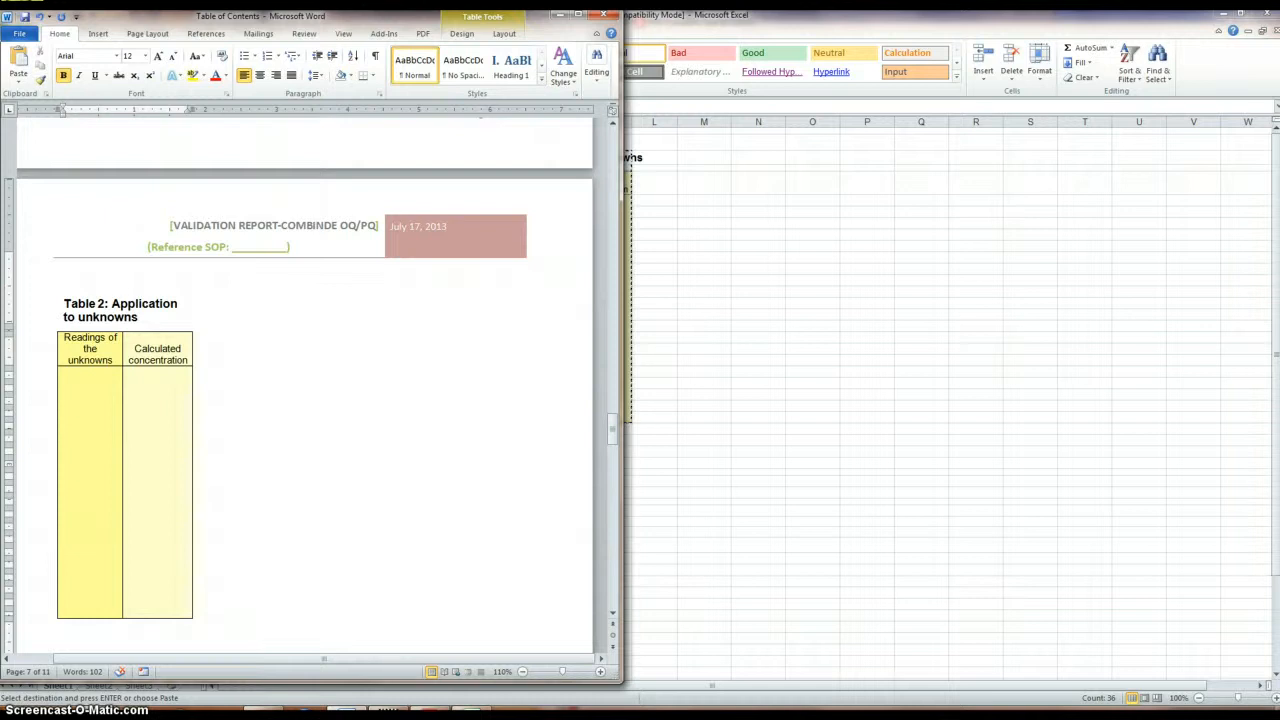
{"action": "key", "text": "Delete"}
{"action": "key", "text": "Delete"}
{"action": "key", "text": "Delete"}
{"action": "key", "text": "Delete"}
{"action": "key", "text": "Delete"}
{"action": "key", "text": "Delete"}
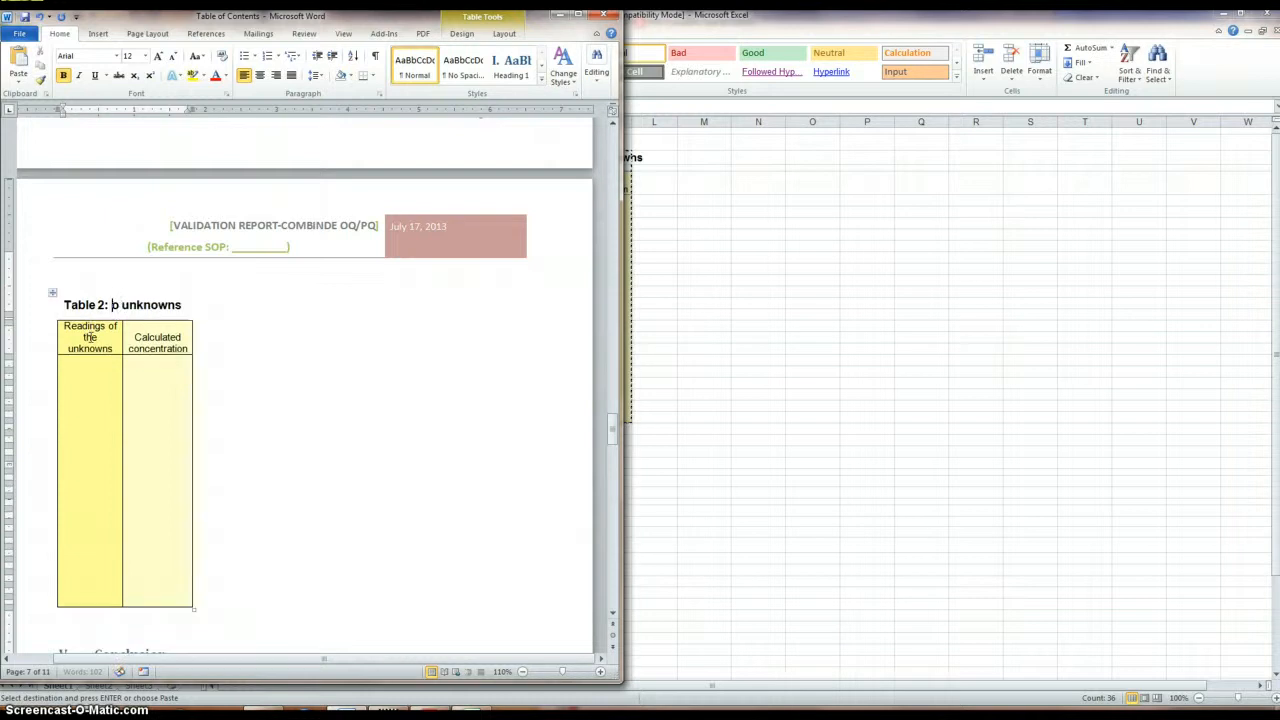
{"action": "key", "text": "Delete"}
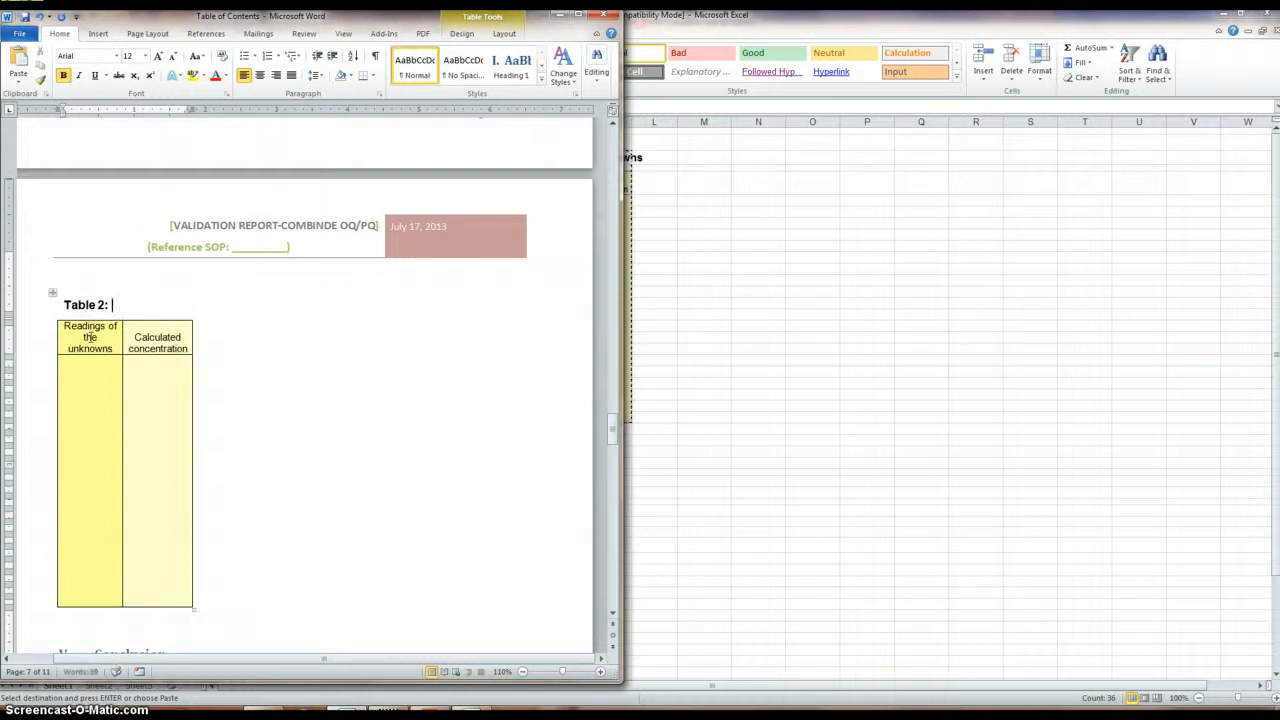
{"action": "type", "text": "Sample Results"}
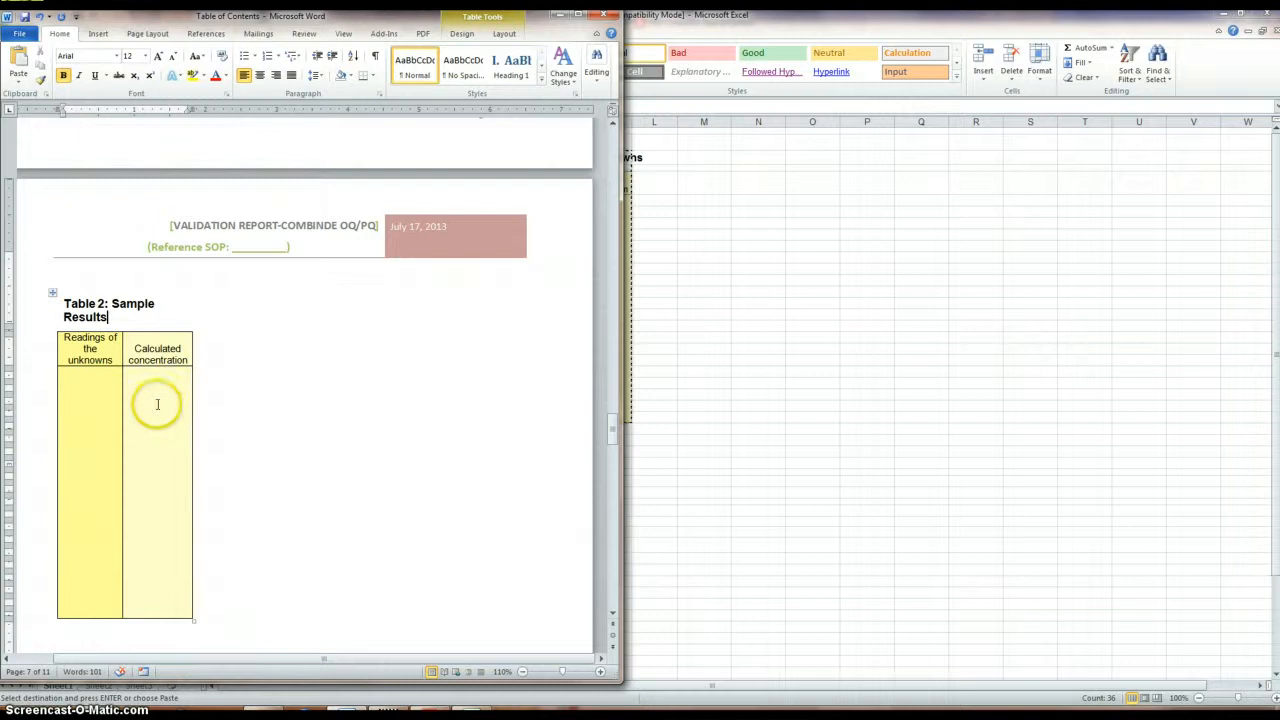
{"action": "left_click", "coordinate": [340, 507]}
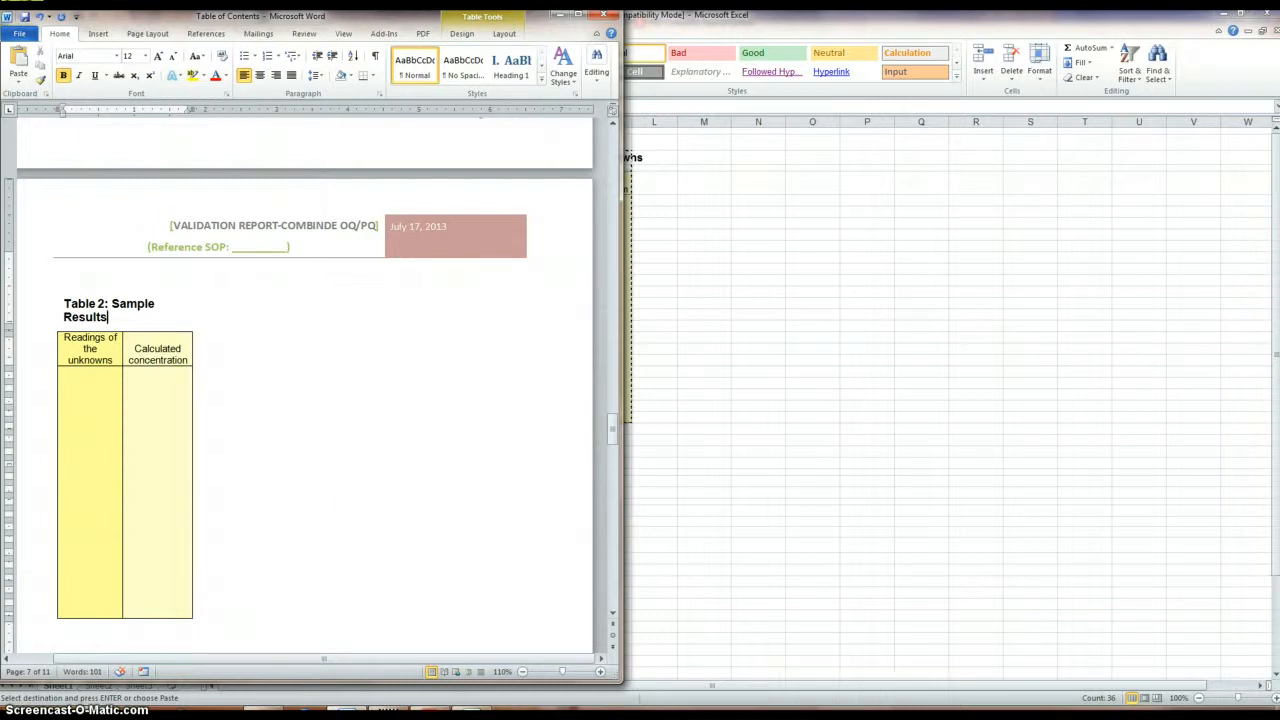
Switch to Blackboard in the browser, open the "Practical approach to biological assay validation" PDF from Assignment 3, and go to its table of contents
{"action": "mouse_move", "coordinate": [429, 710]}
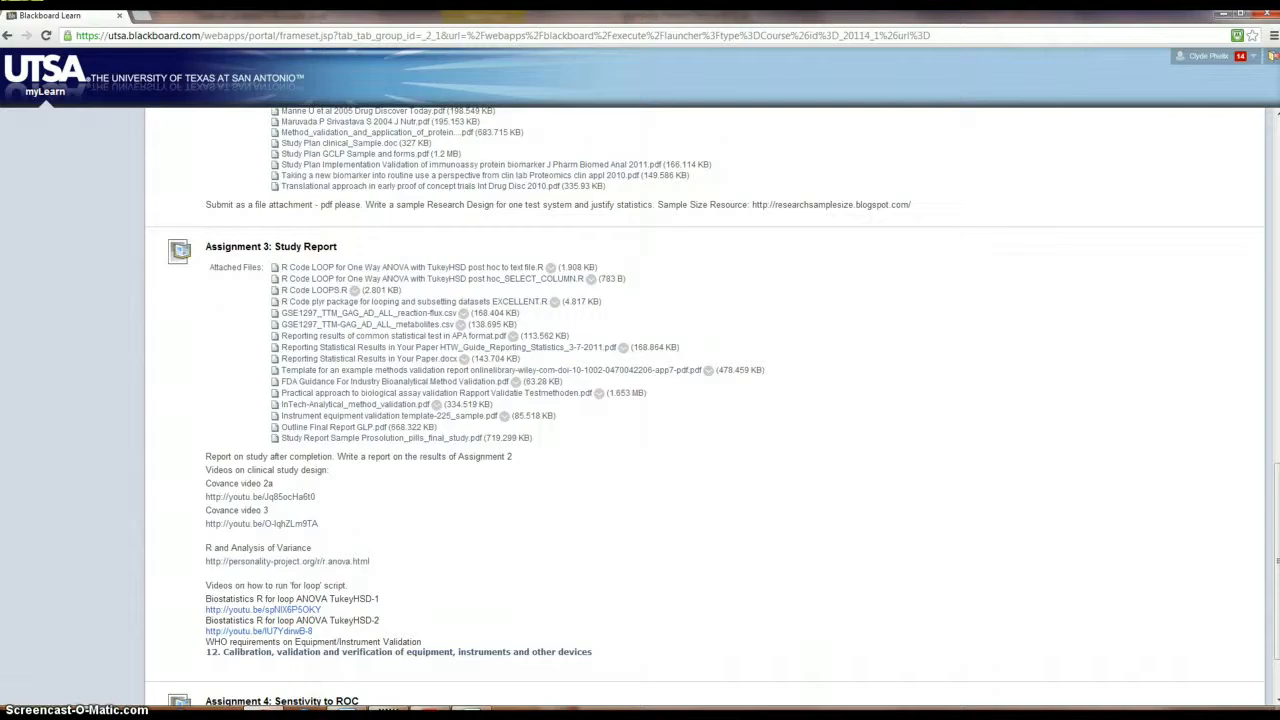
{"action": "left_click", "coordinate": [416, 497]}
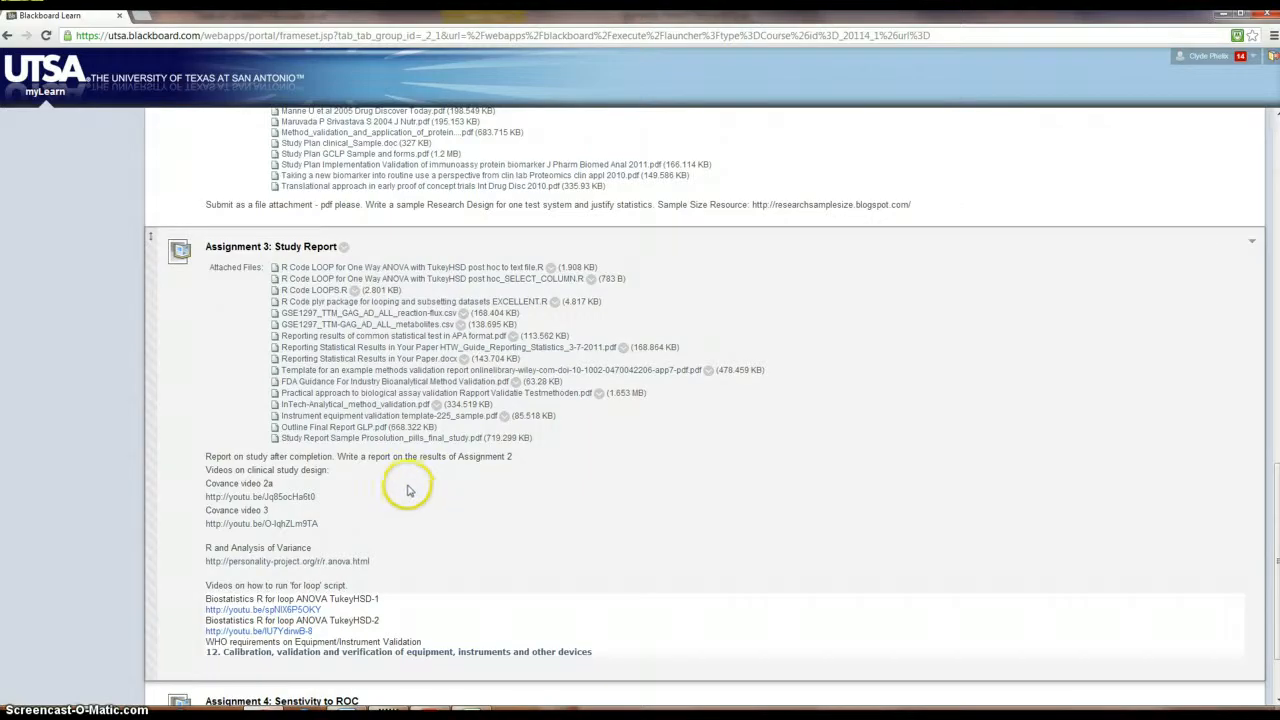
{"action": "left_click", "coordinate": [365, 393]}
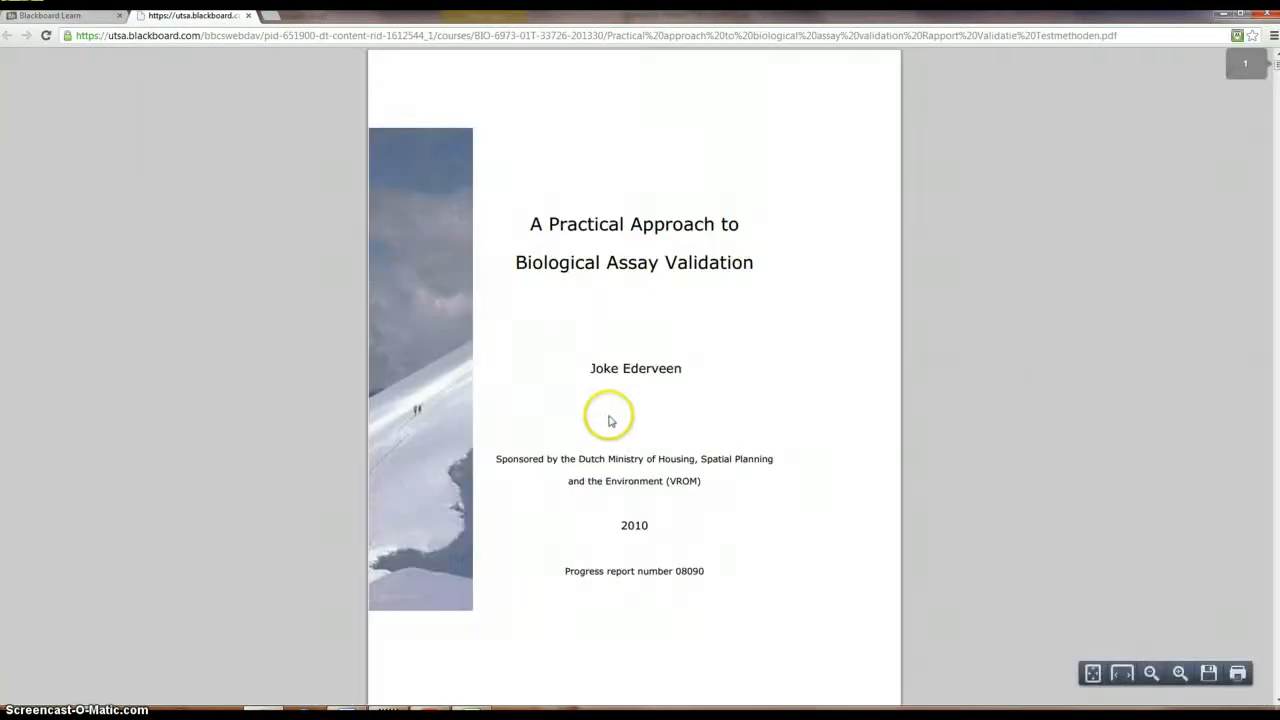
{"action": "scroll", "coordinate": [612, 423], "scroll_direction": "down", "scroll_amount": 15}
{"action": "scroll", "coordinate": [613, 423], "scroll_direction": "down", "scroll_amount": 15}
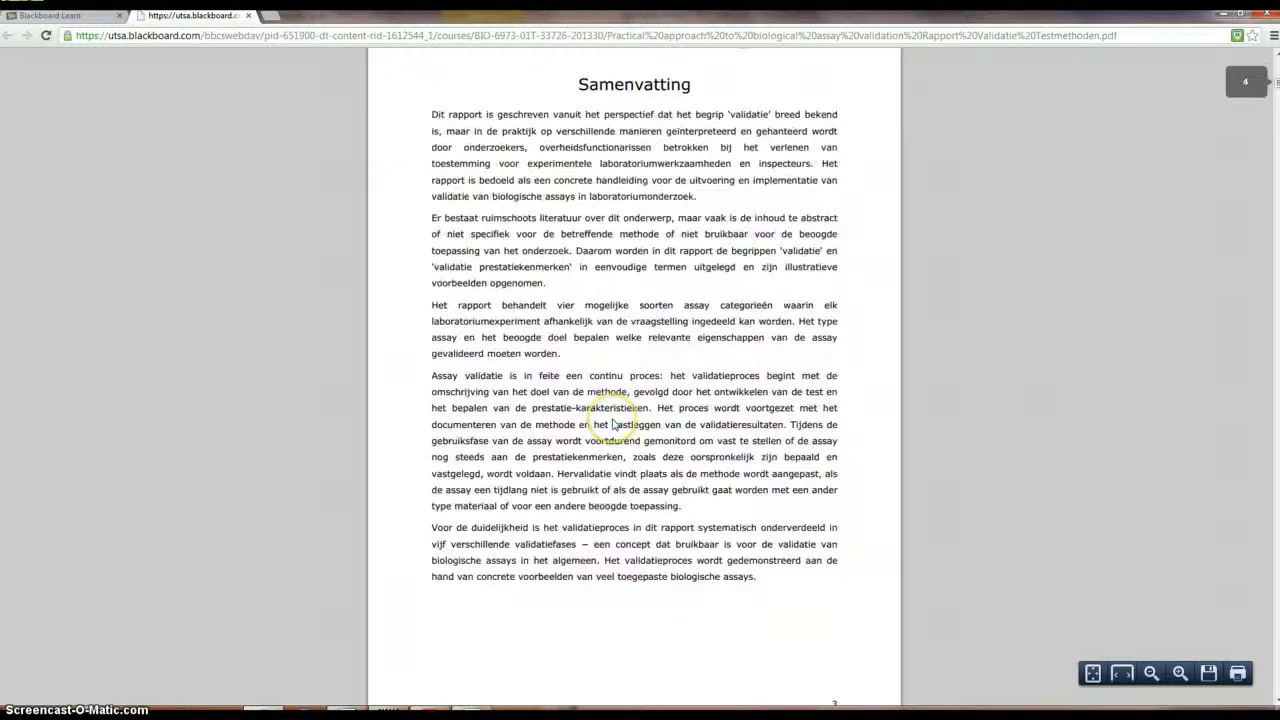
{"action": "scroll", "coordinate": [613, 423], "scroll_direction": "down", "scroll_amount": 1}
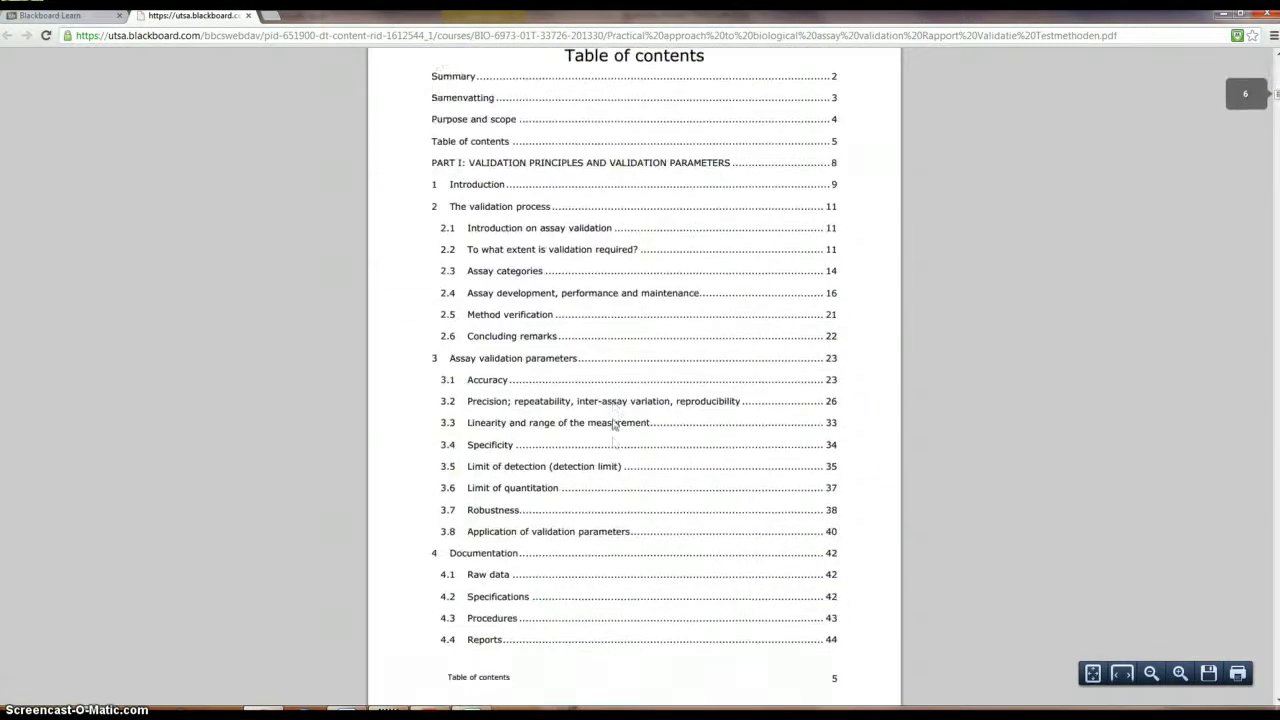